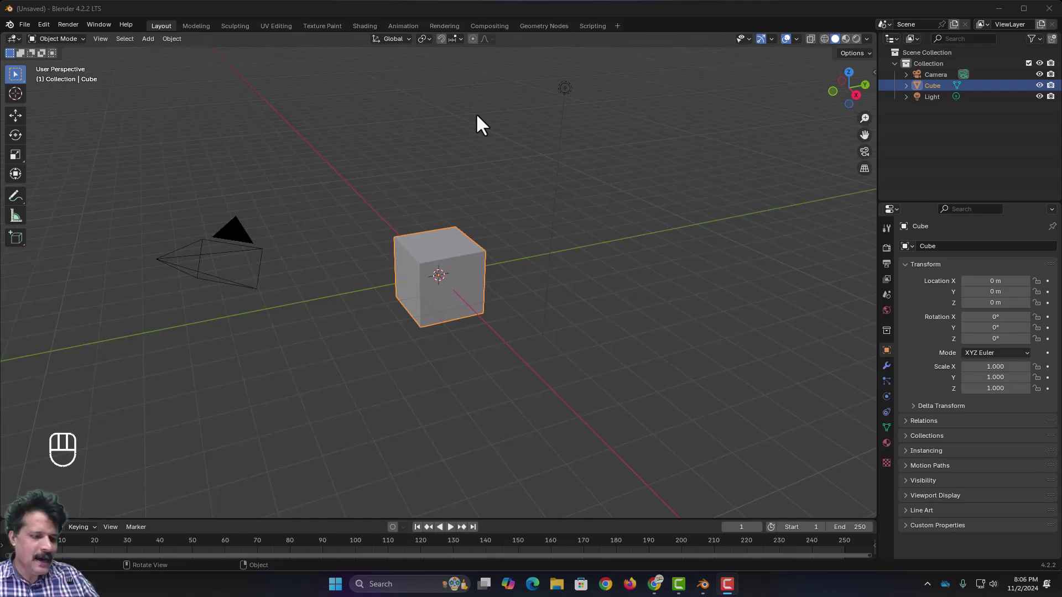
# Step: In the front view, scale the default cube by a factor of 3 along the Z axis
pyautogui.click(512, 152)
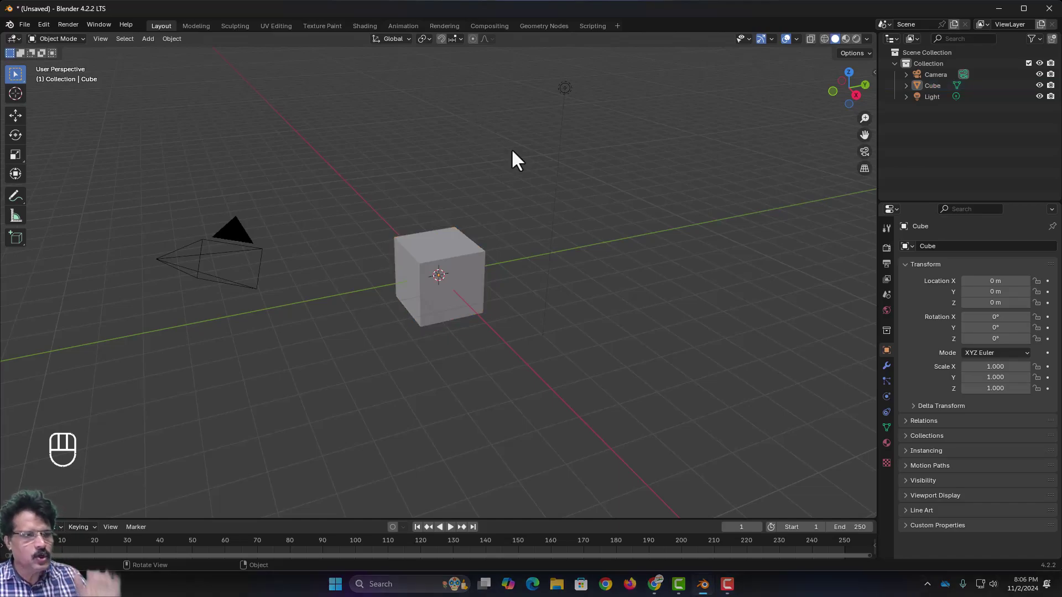
pyautogui.click(468, 266)
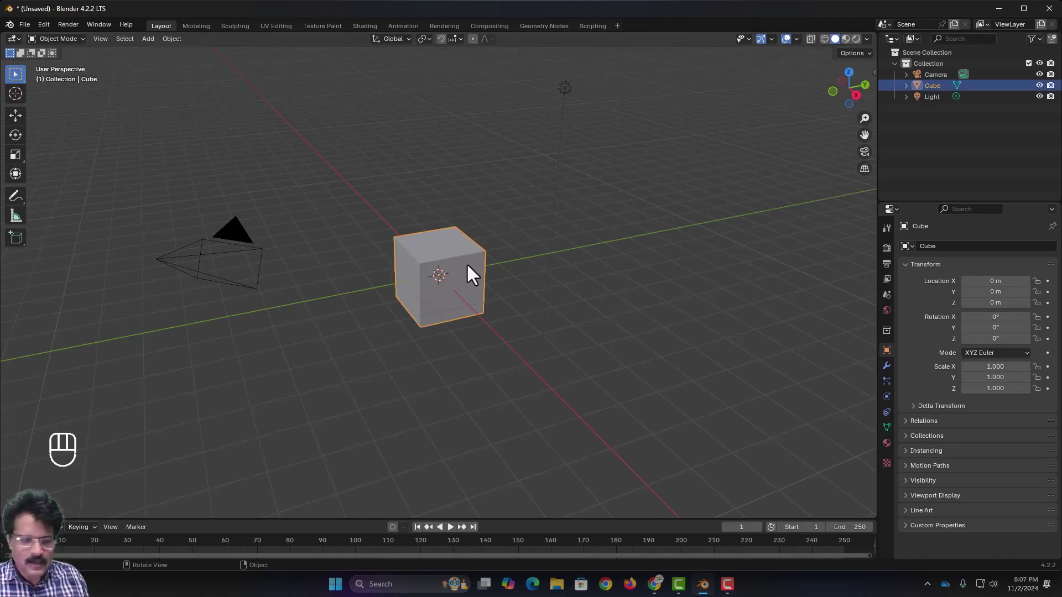
pyautogui.press('KP_1')
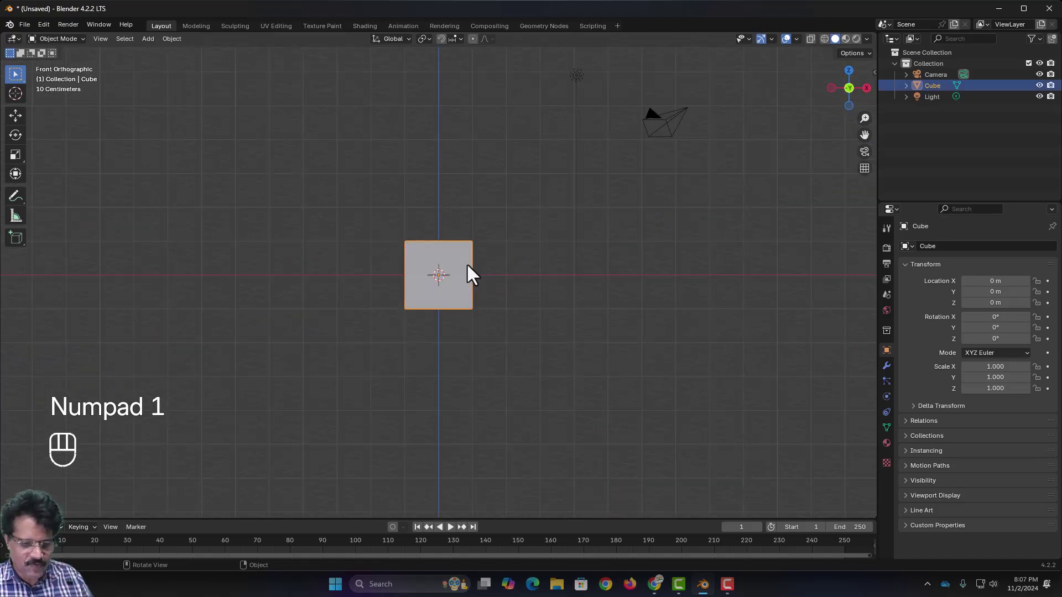
pyautogui.press('s')
pyautogui.press('z')
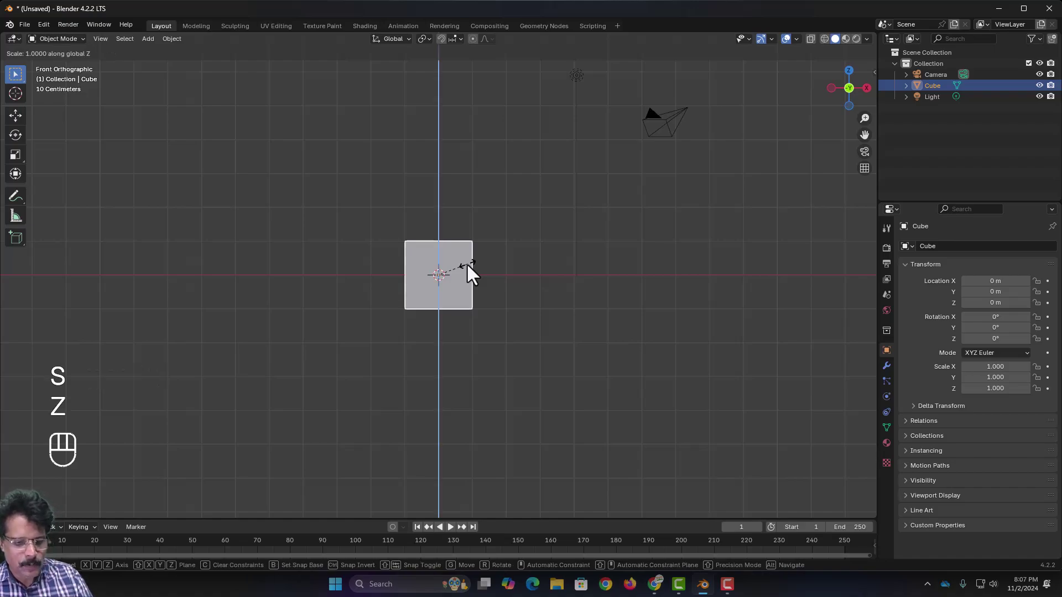
pyautogui.press('3')
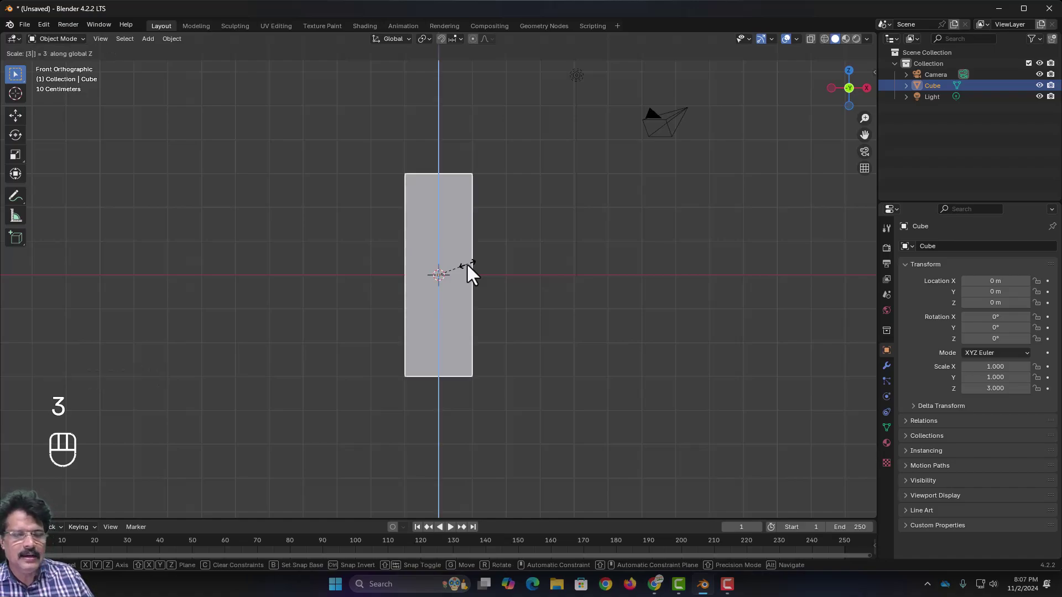
pyautogui.press('Return')
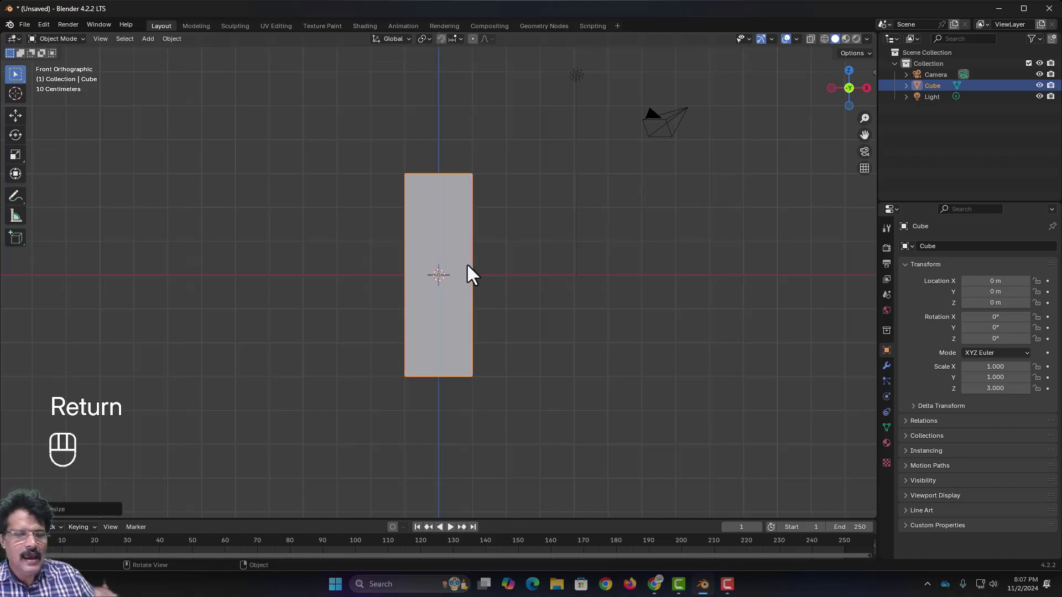
# Step: Show the cube's transform and dimension values in the viewport and switch the display to wireframe shading
pyautogui.press('n')
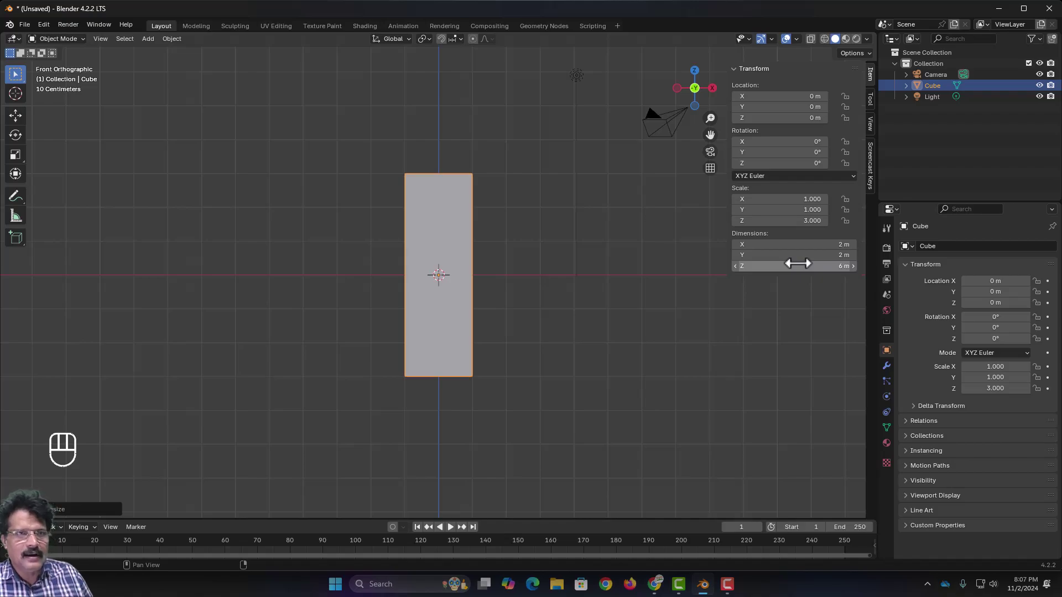
pyautogui.click(823, 39)
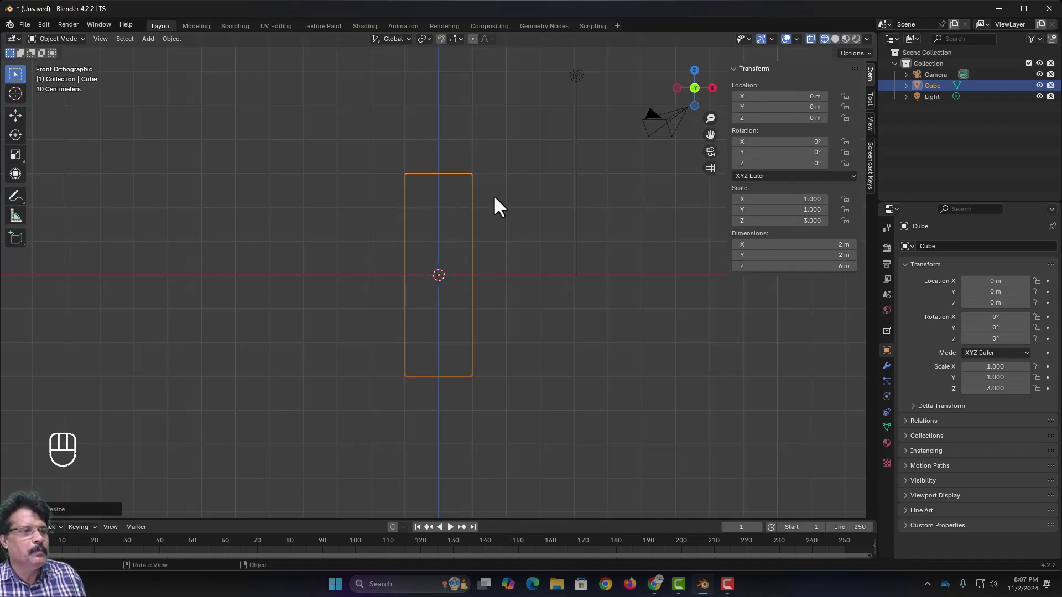
pyautogui.moveTo(500, 225); pyautogui.dragTo(467, 258, button='middle')
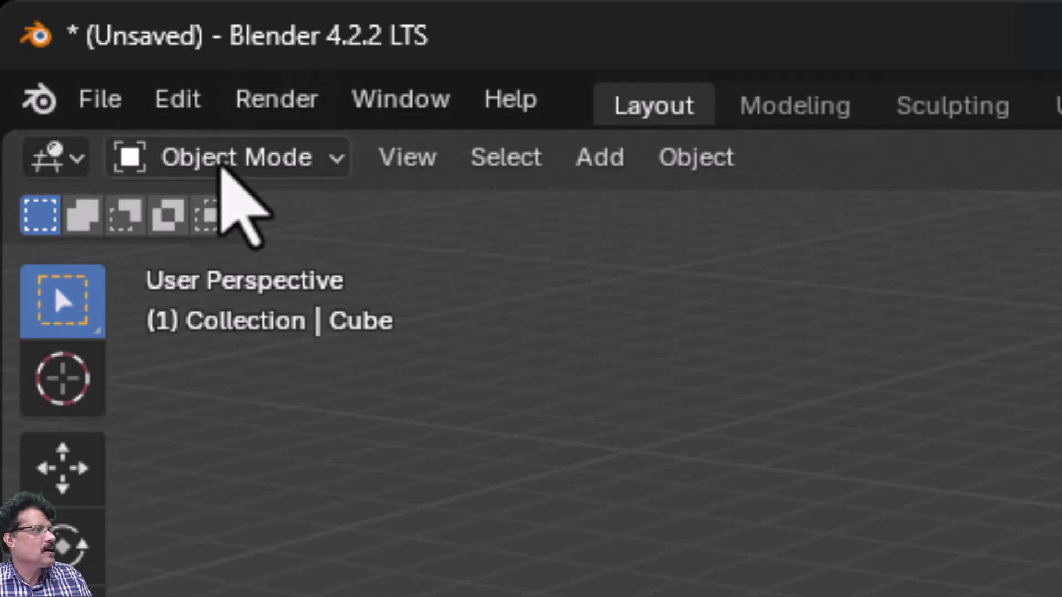
# Step: Enter Edit Mode on the stretched cube and subdivide its entire mesh with 5 cuts
pyautogui.click(223, 155)
pyautogui.click(222, 258)
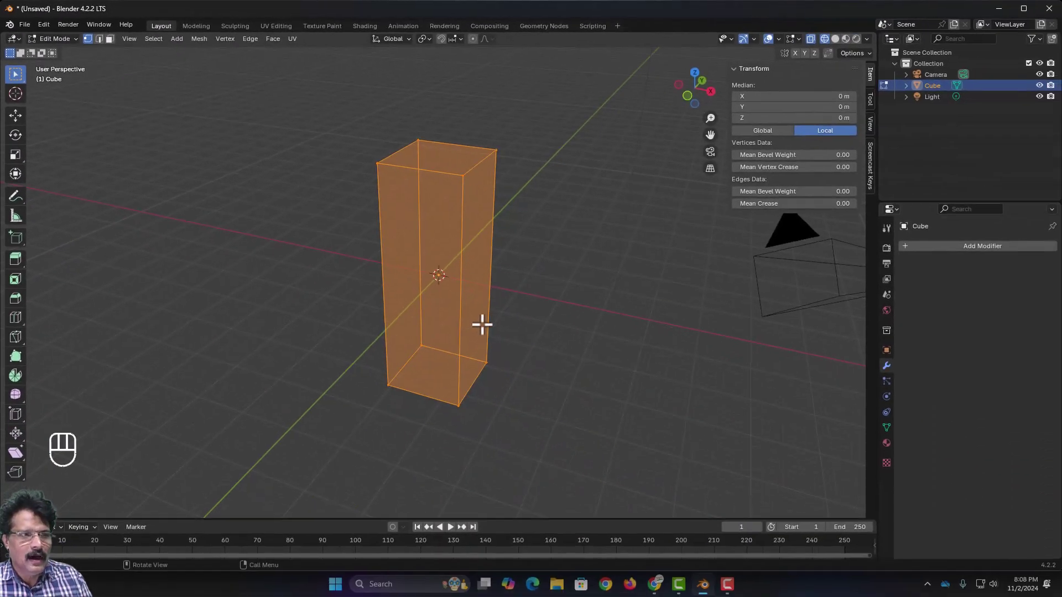
pyautogui.press('a')
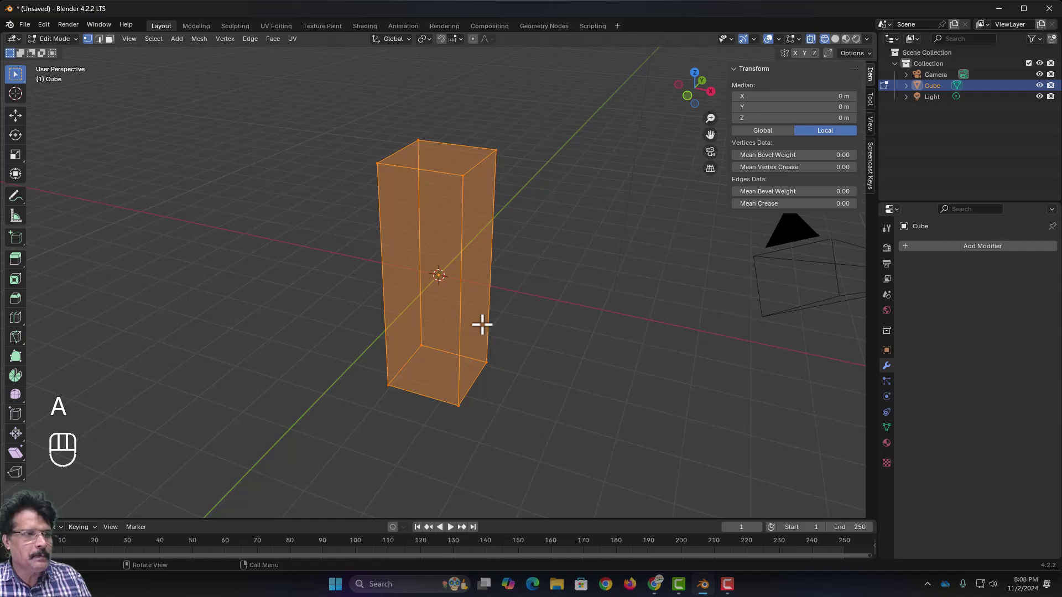
pyautogui.rightClick(413, 228)
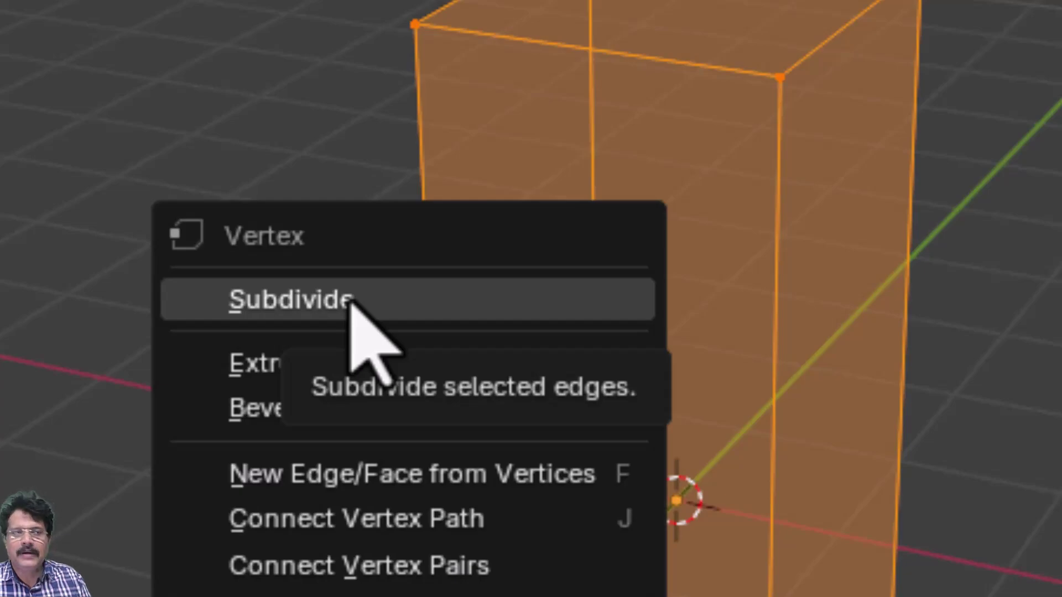
pyautogui.click(350, 303)
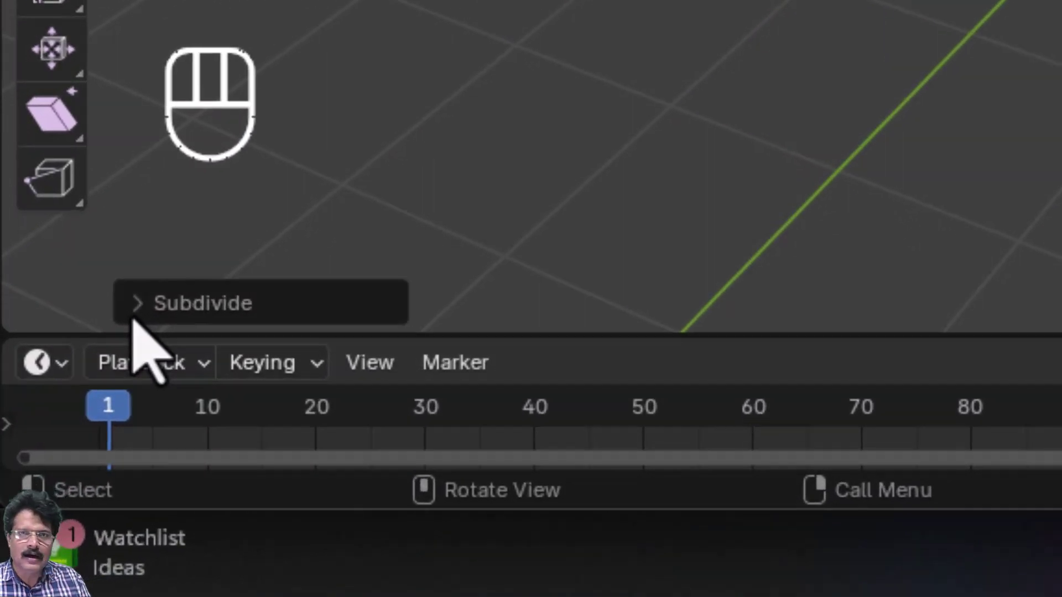
pyautogui.click(39, 511)
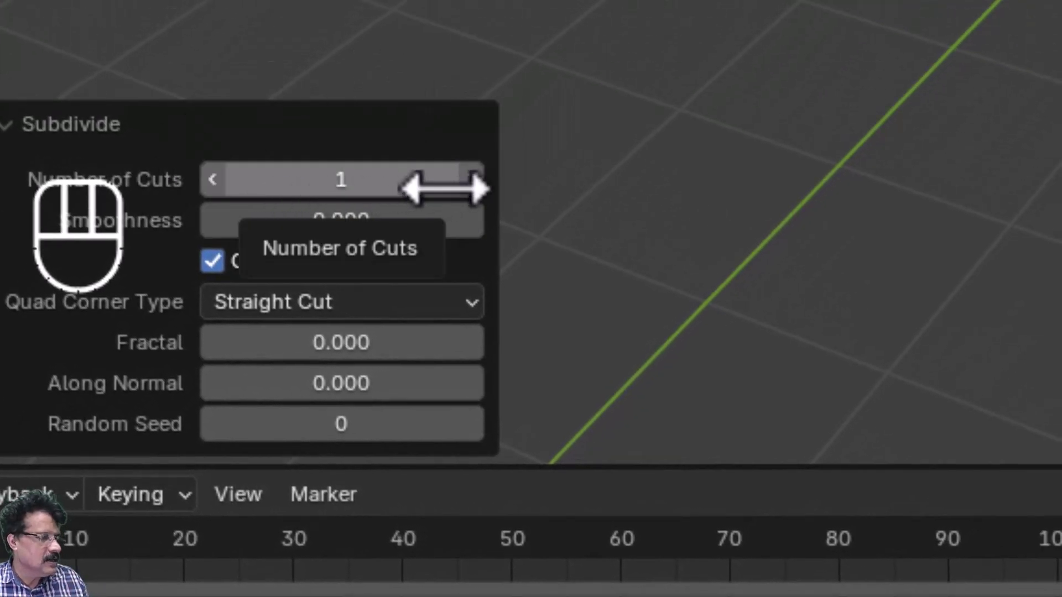
pyautogui.click(470, 180)
pyautogui.click(470, 180)
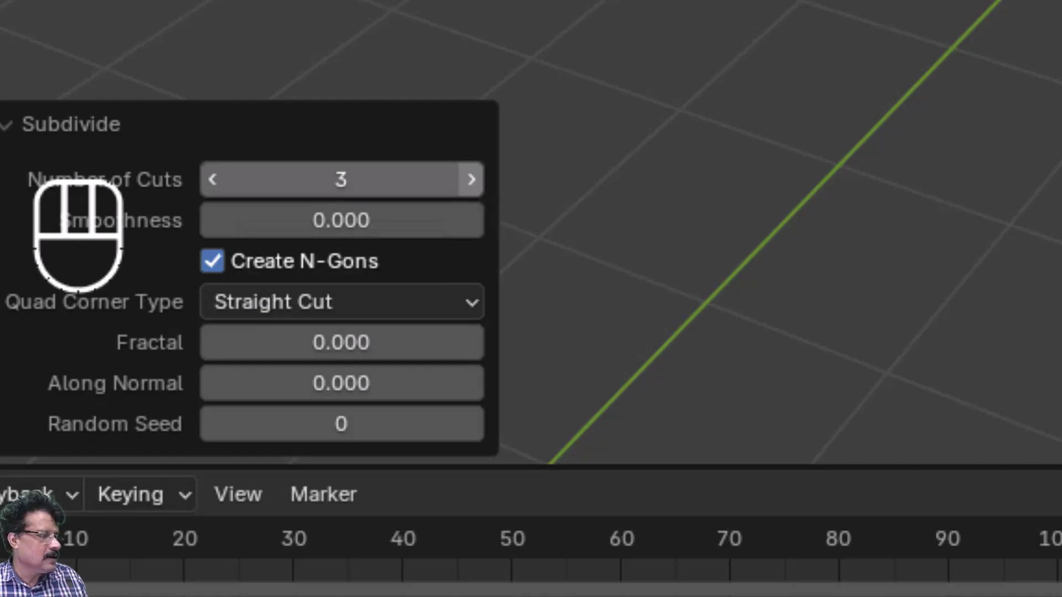
pyautogui.click(470, 180)
pyautogui.click(470, 180)
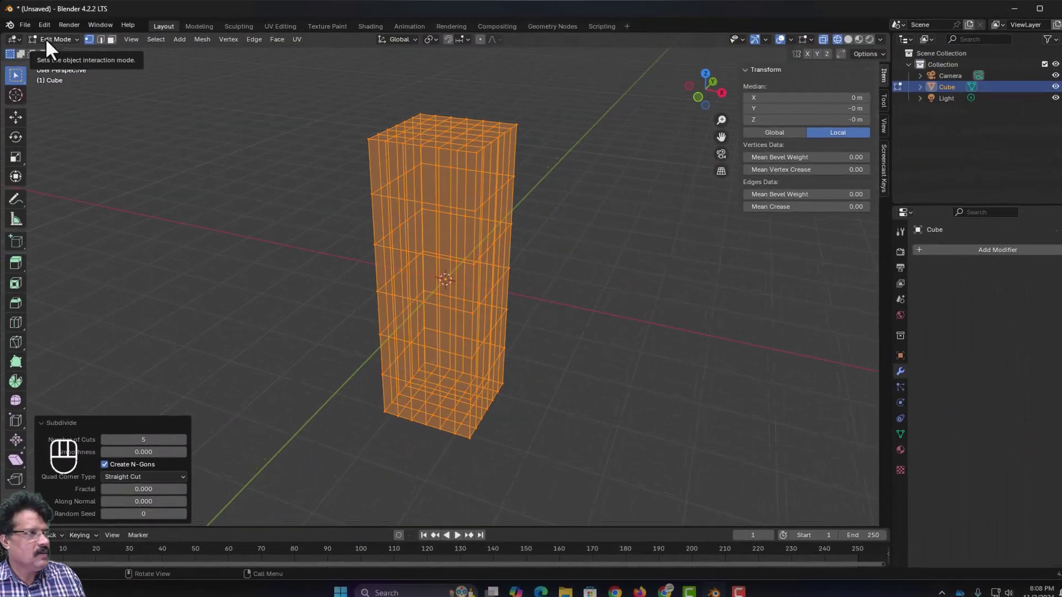
# Step: Return the subdivided cube to Object Mode and inspect its wireframe
pyautogui.click(44, 37)
pyautogui.click(146, 138)
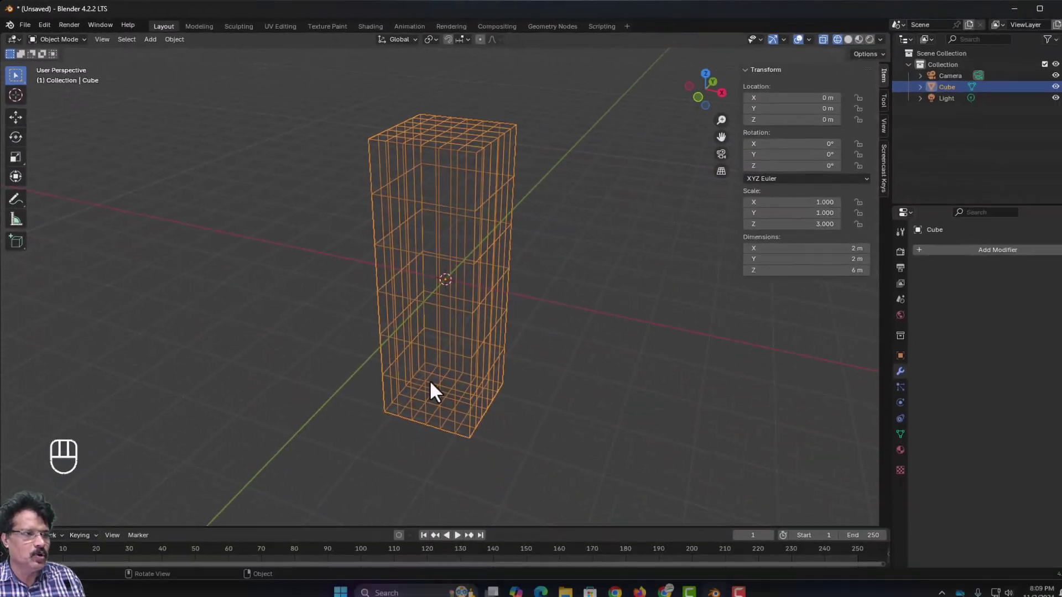
pyautogui.moveTo(429, 380); pyautogui.dragTo(424, 373, button='middle')
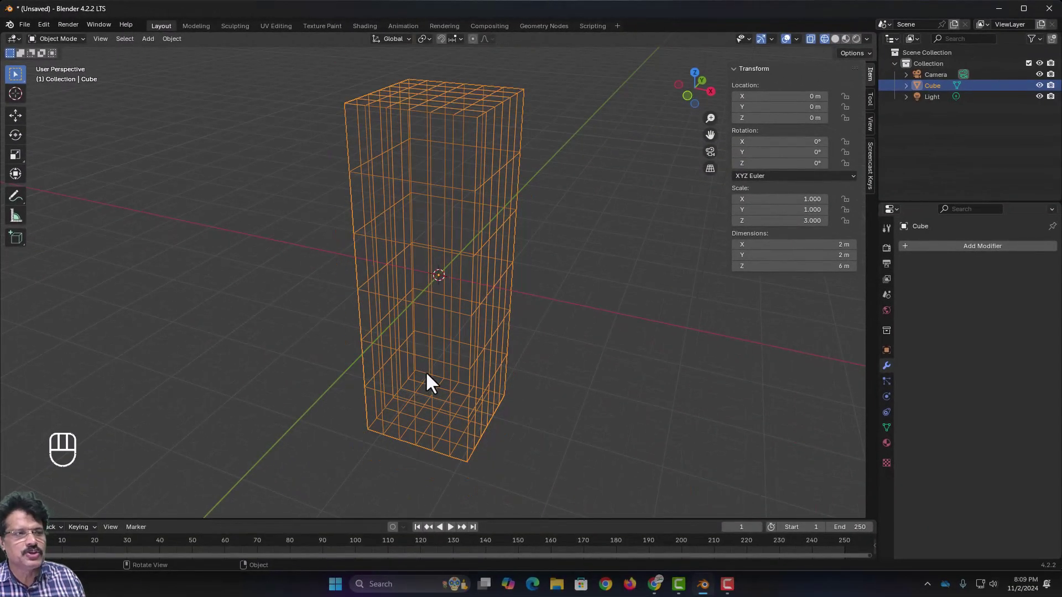
pyautogui.scroll(2, 426, 371)
pyautogui.scroll(2, 429, 371)
pyautogui.scroll(-4, 429, 363)
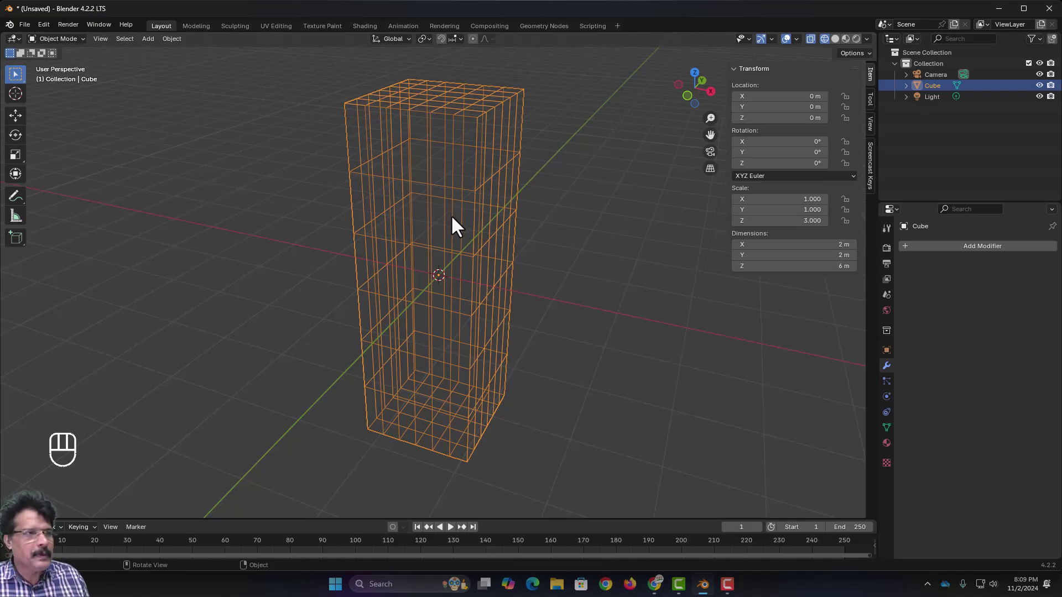
# Step: Add a lattice at the cube's center and scale it along X by about 2.03 to span the cube's width
pyautogui.press('KP_1')
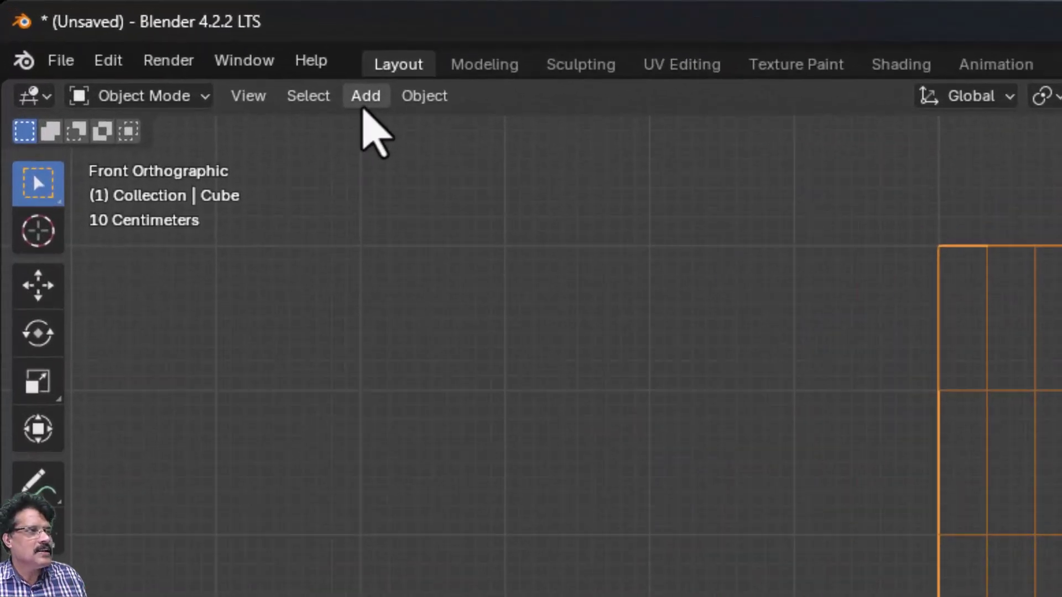
pyautogui.click(365, 103)
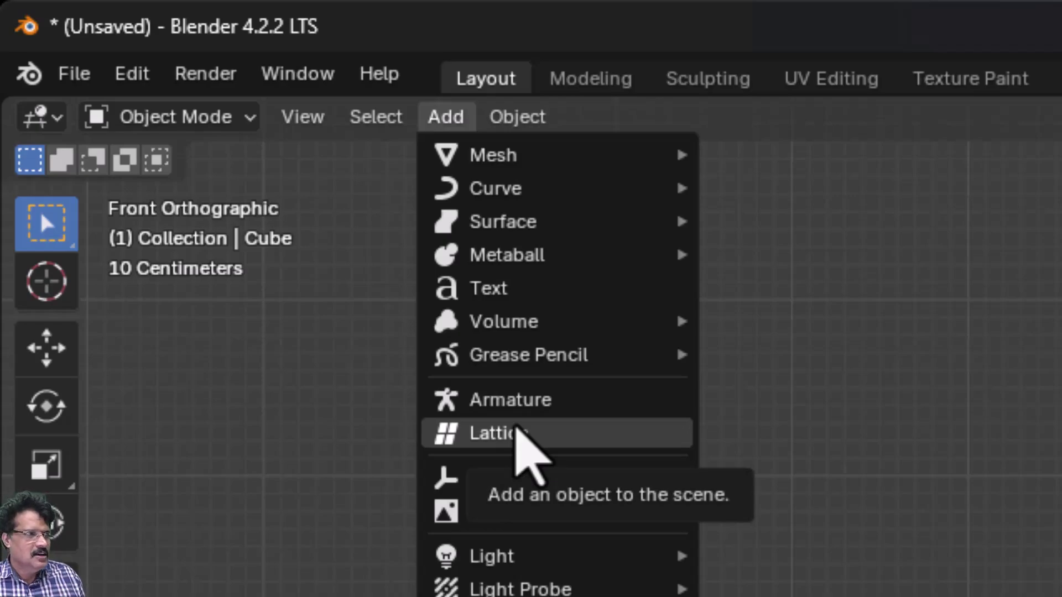
pyautogui.click(516, 430)
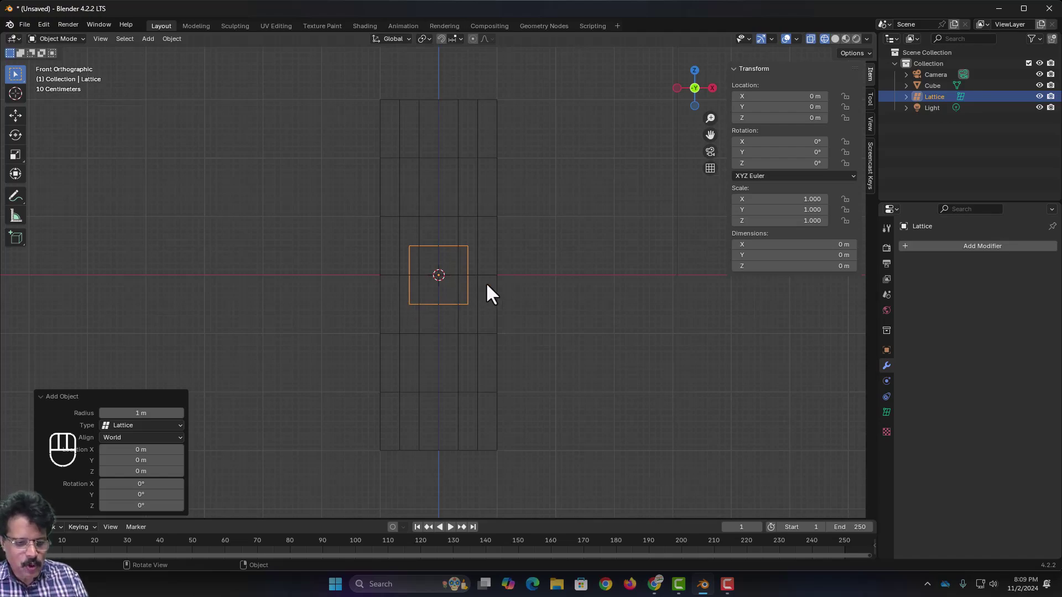
pyautogui.press('s')
pyautogui.press('x')
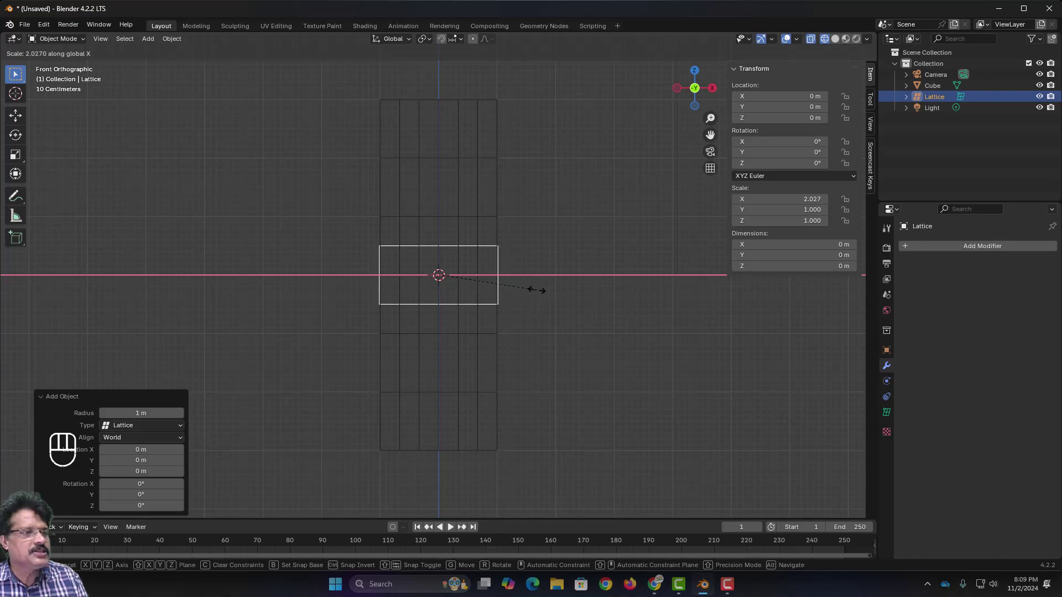
pyautogui.click(536, 289)
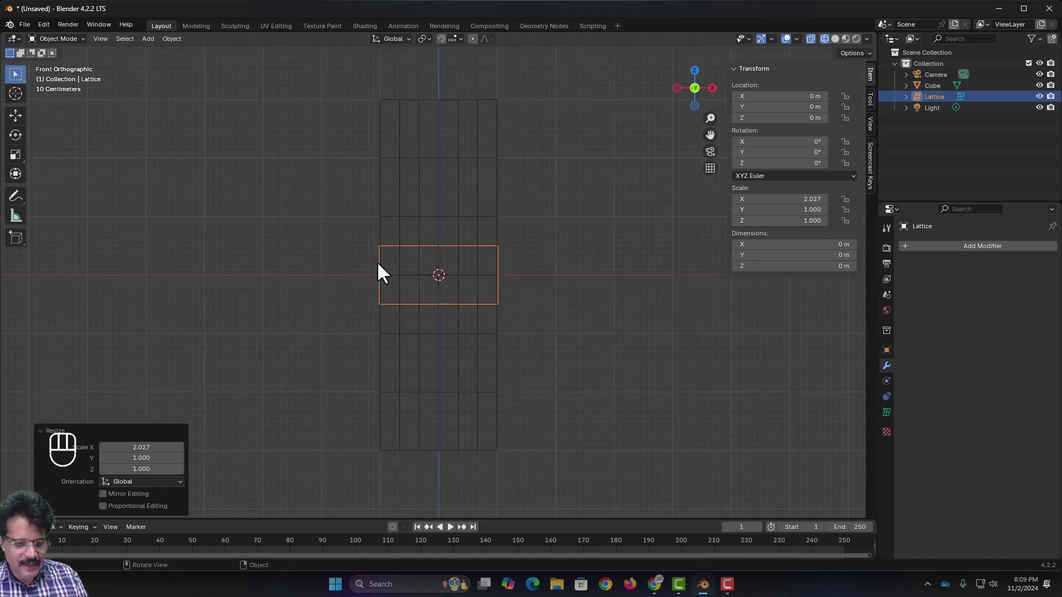
# Step: Scale the lattice along Z by a factor of 6 to match the cube's height
pyautogui.press('s')
pyautogui.press('z')
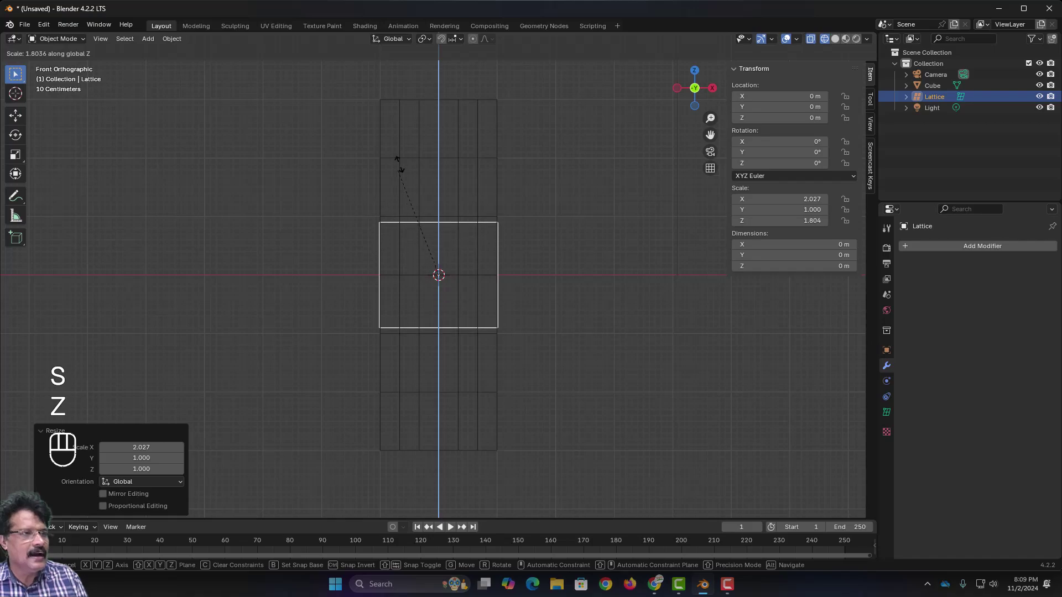
pyautogui.click(439, 395)
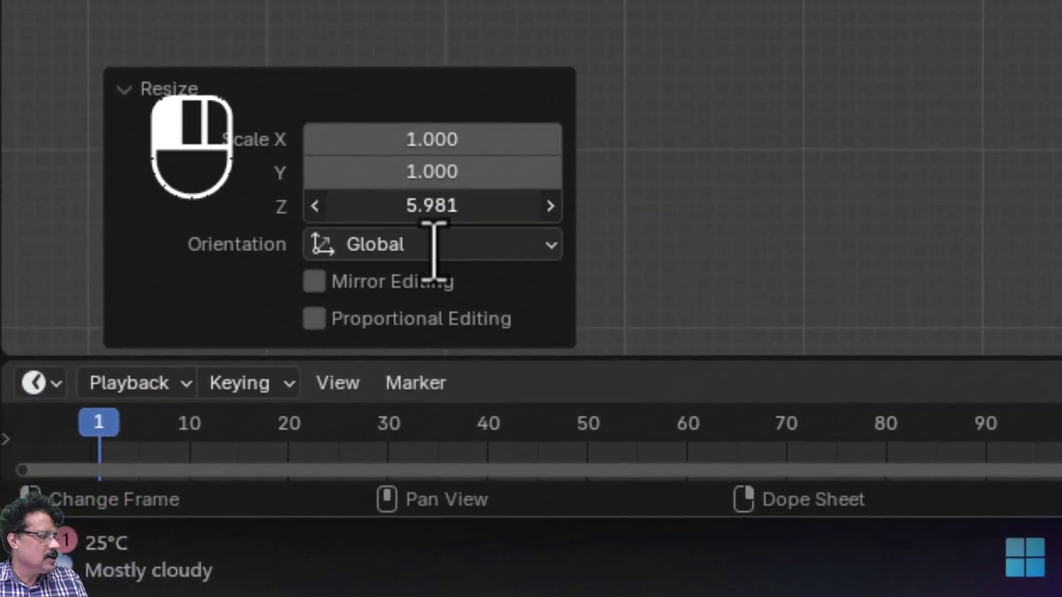
pyautogui.click(435, 220)
pyautogui.write('6')
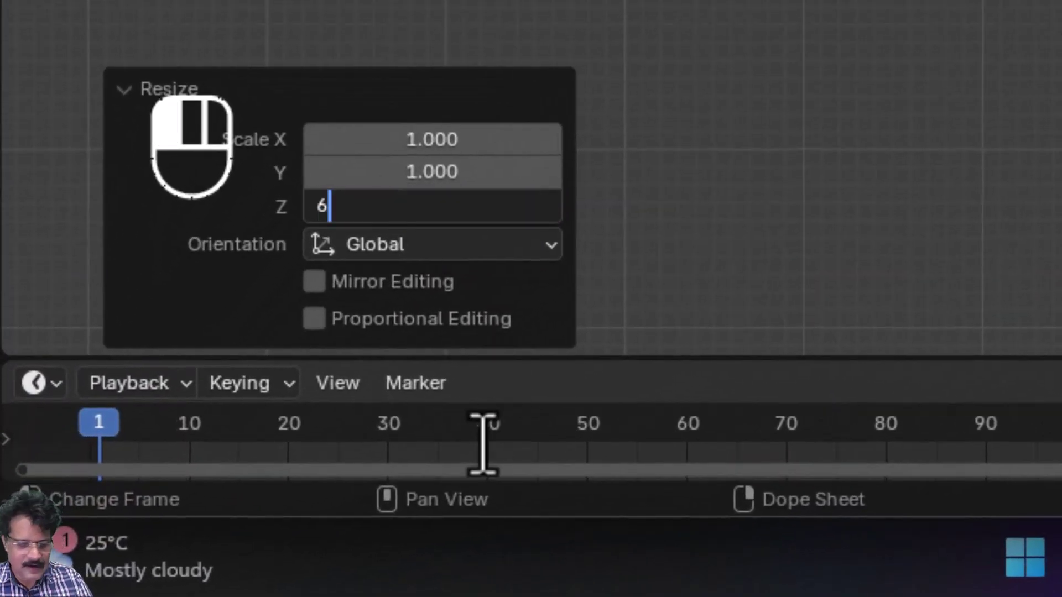
pyautogui.press('Return')
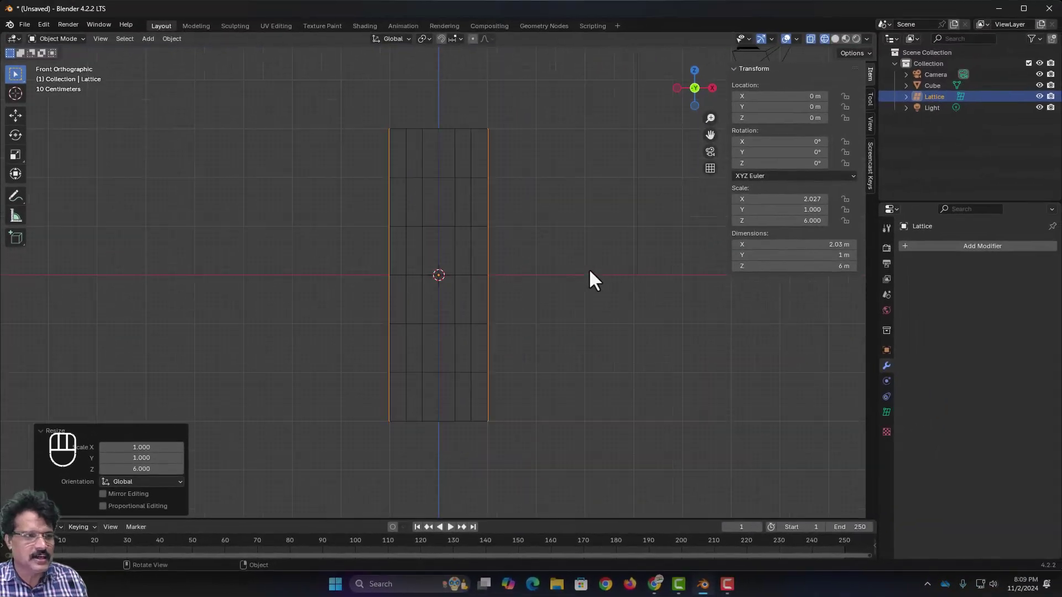
# Step: Scale the lattice along Y by a factor of 2 to match the cube's depth
pyautogui.moveTo(558, 250); pyautogui.dragTo(450, 271, button='middle')
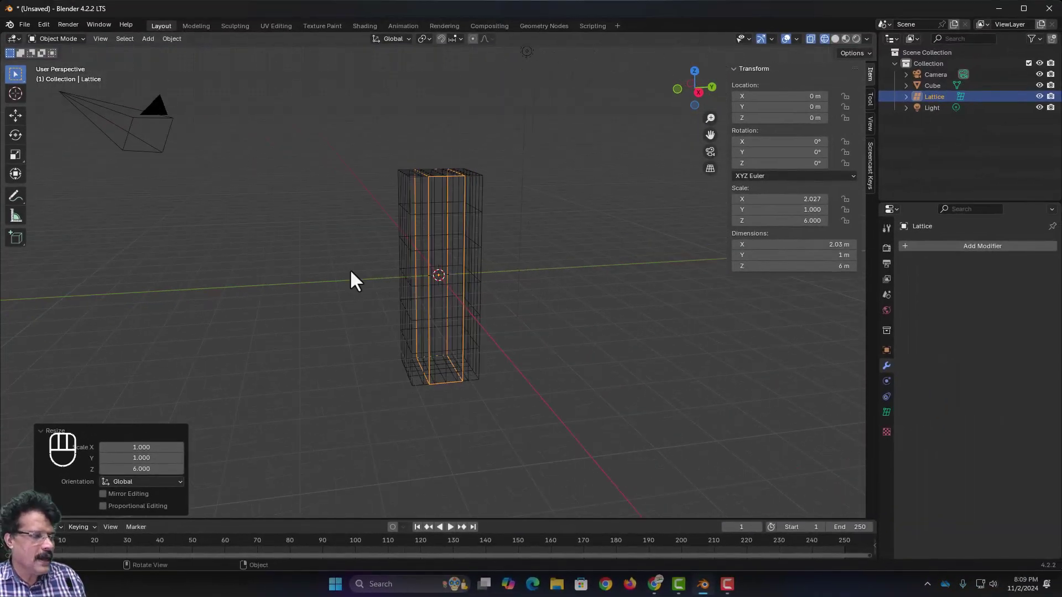
pyautogui.press('s')
pyautogui.press('y')
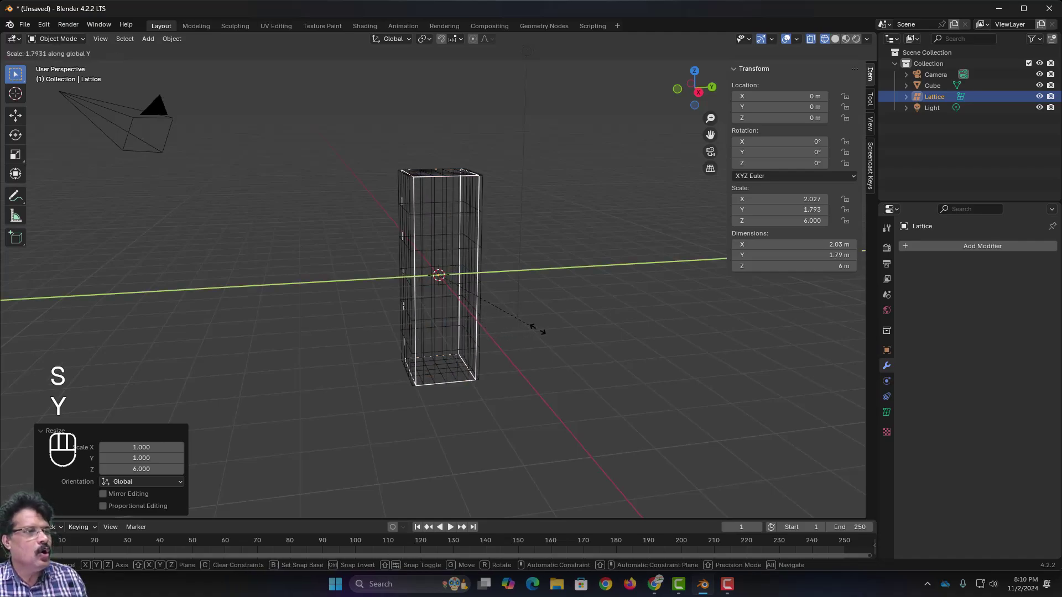
pyautogui.click(556, 321)
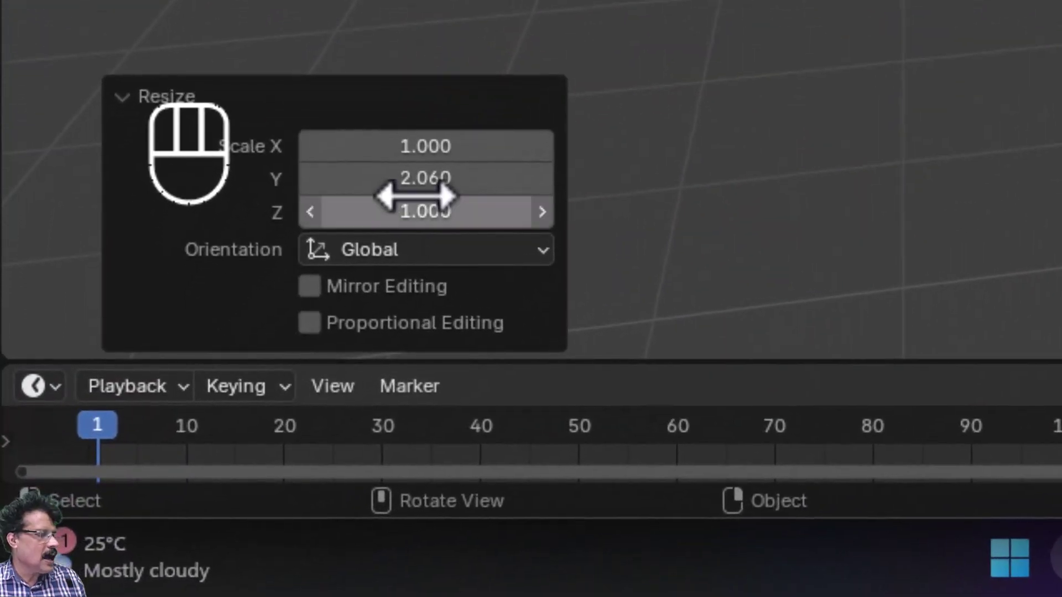
pyautogui.click(414, 181)
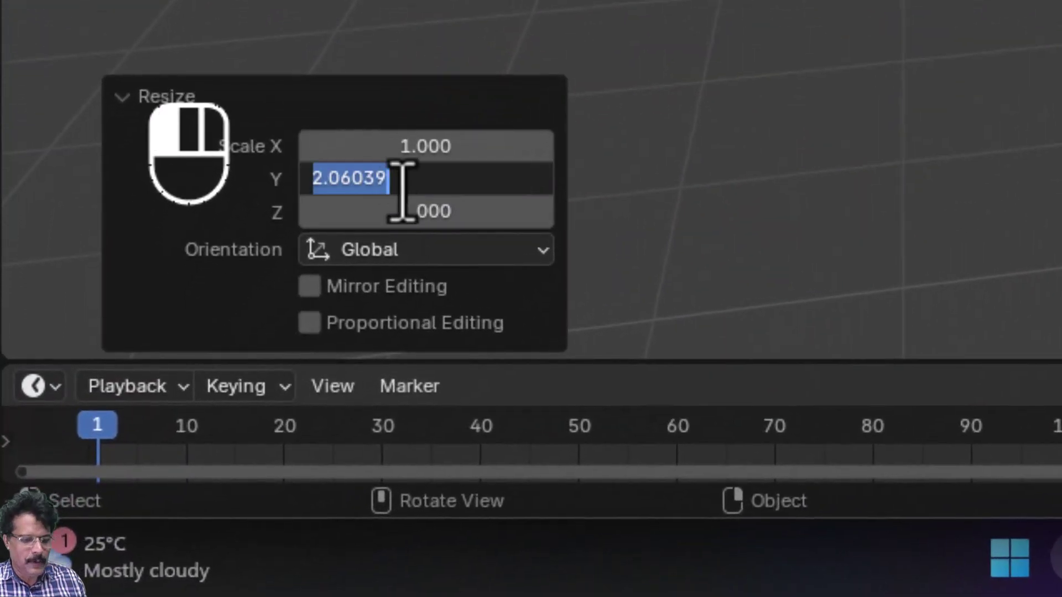
pyautogui.write('2')
pyautogui.press('Return')
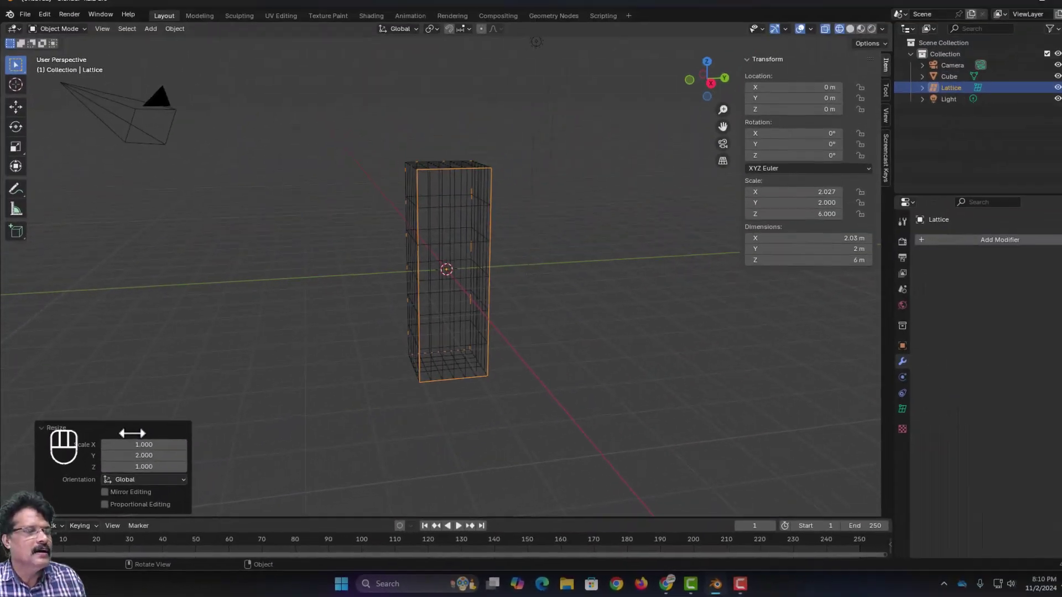
# Step: Set the lattice's resolution to 10 in U, V and W
pyautogui.moveTo(410, 300); pyautogui.dragTo(795, 479, button='middle')
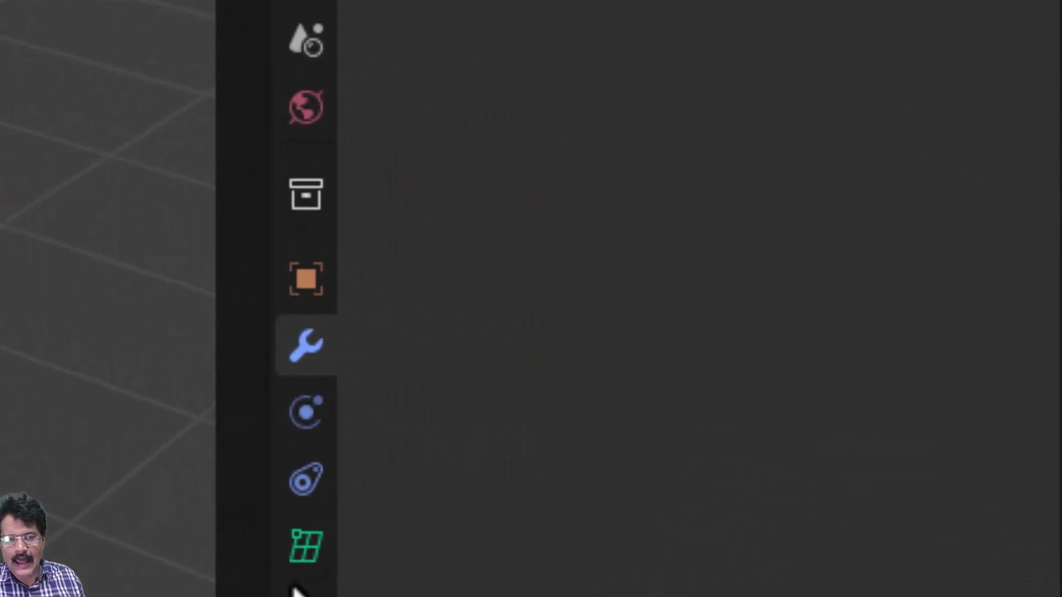
pyautogui.click(307, 548)
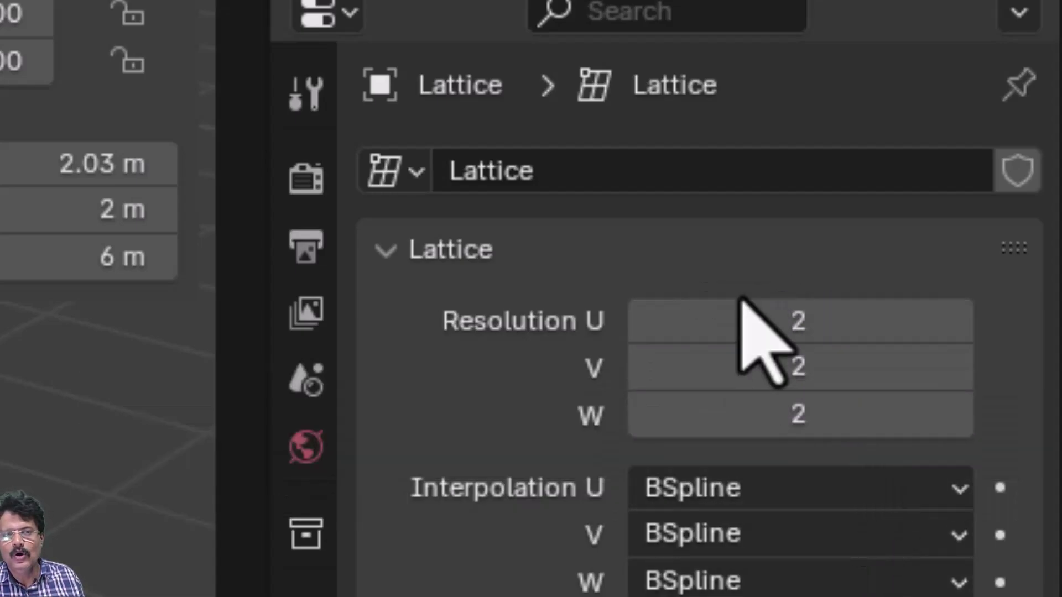
pyautogui.click(767, 327)
pyautogui.write('10')
pyautogui.press('Tab')
pyautogui.write('10')
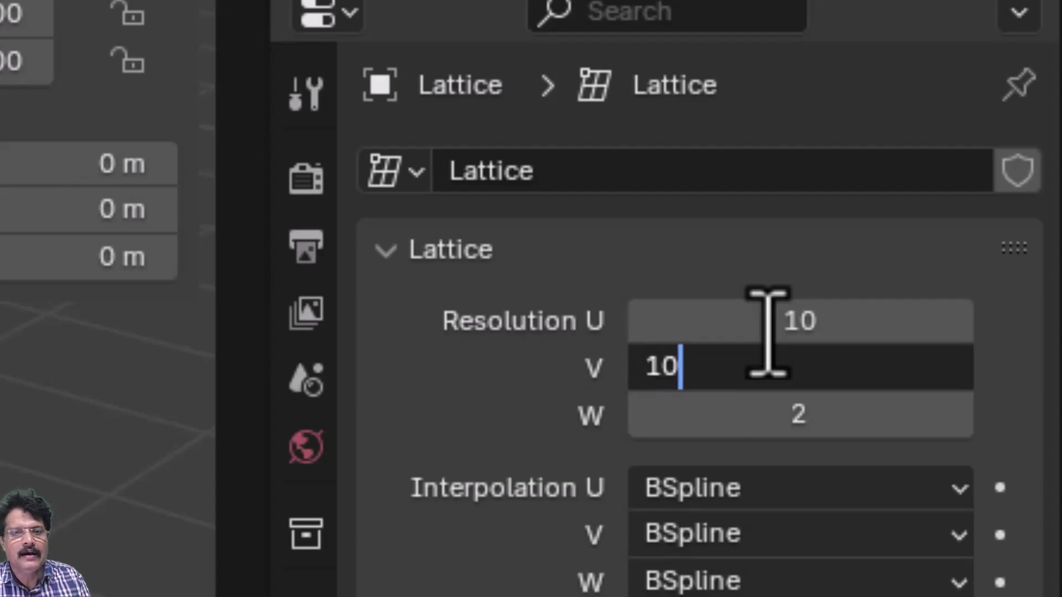
pyautogui.press('Tab')
pyautogui.write('10')
pyautogui.press('Return')
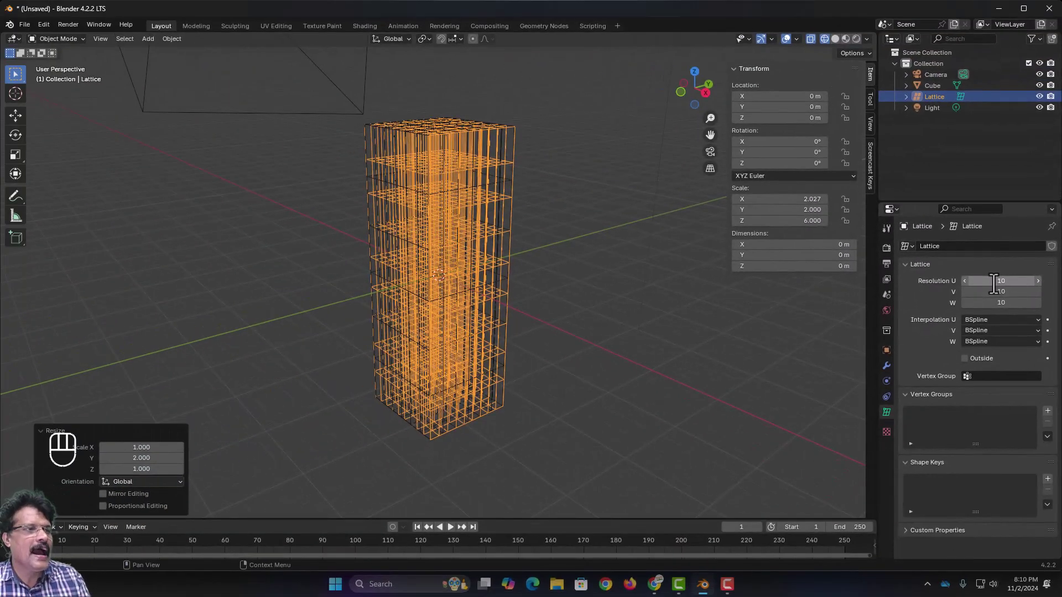
pyautogui.moveTo(405, 247); pyautogui.dragTo(447, 256, button='middle')
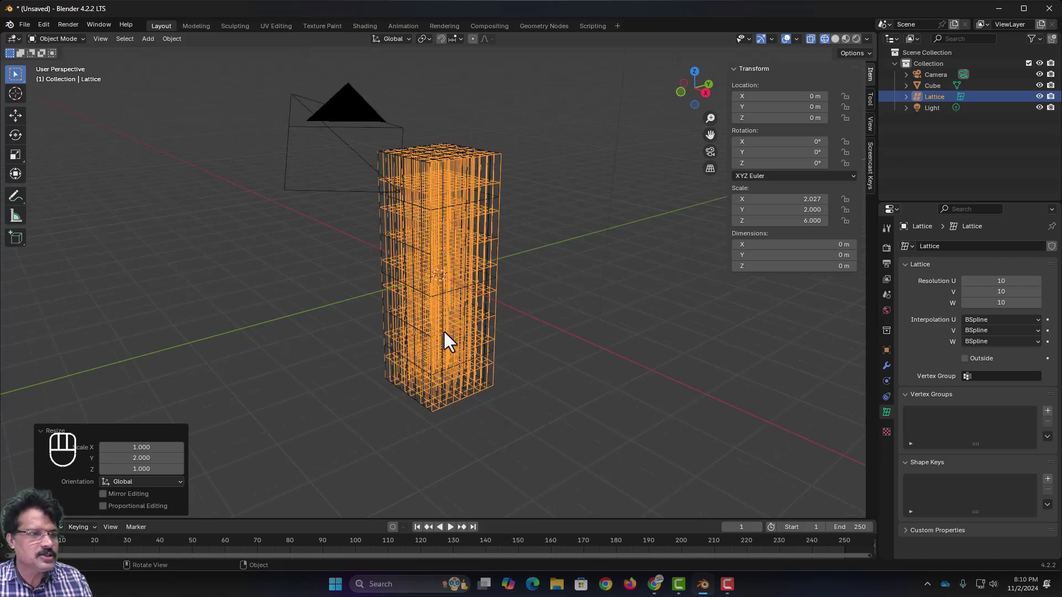
# Step: Add a Lattice deform modifier to the cube and assign the lattice as its target object
pyautogui.press('KP_1')
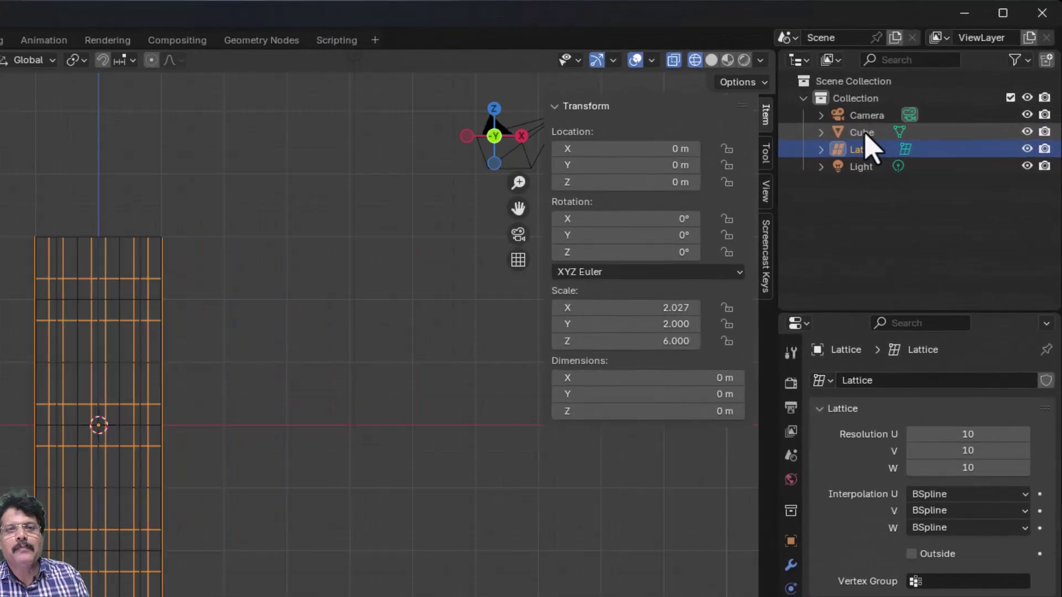
pyautogui.click(932, 85)
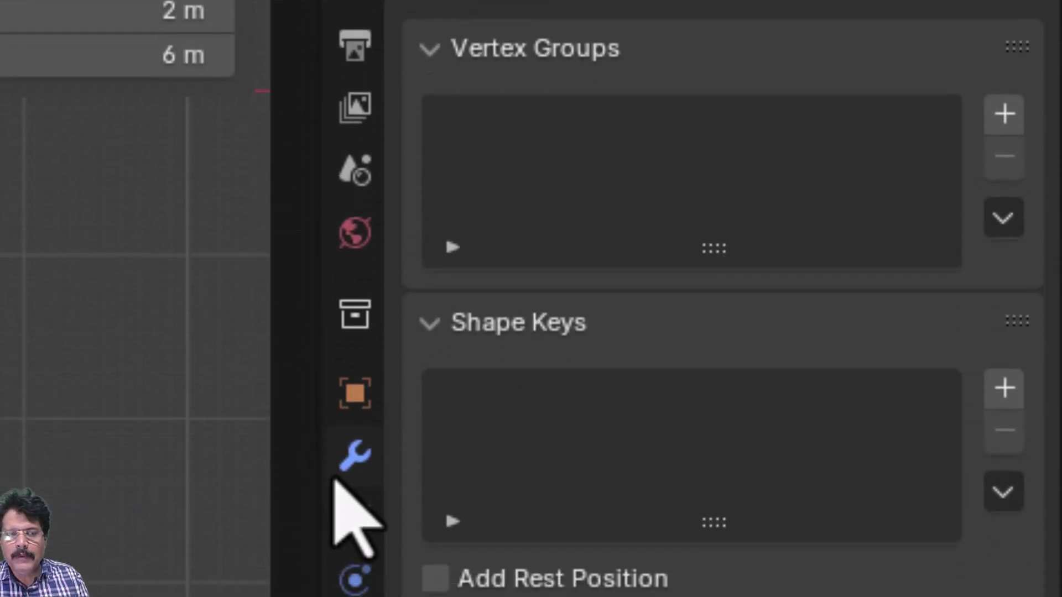
pyautogui.click(353, 454)
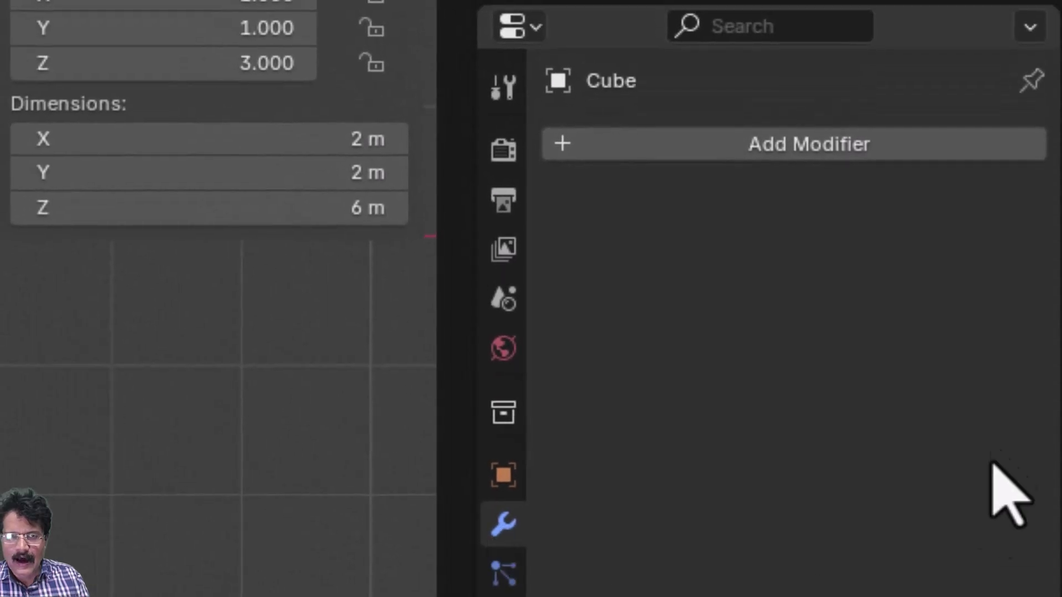
pyautogui.click(772, 136)
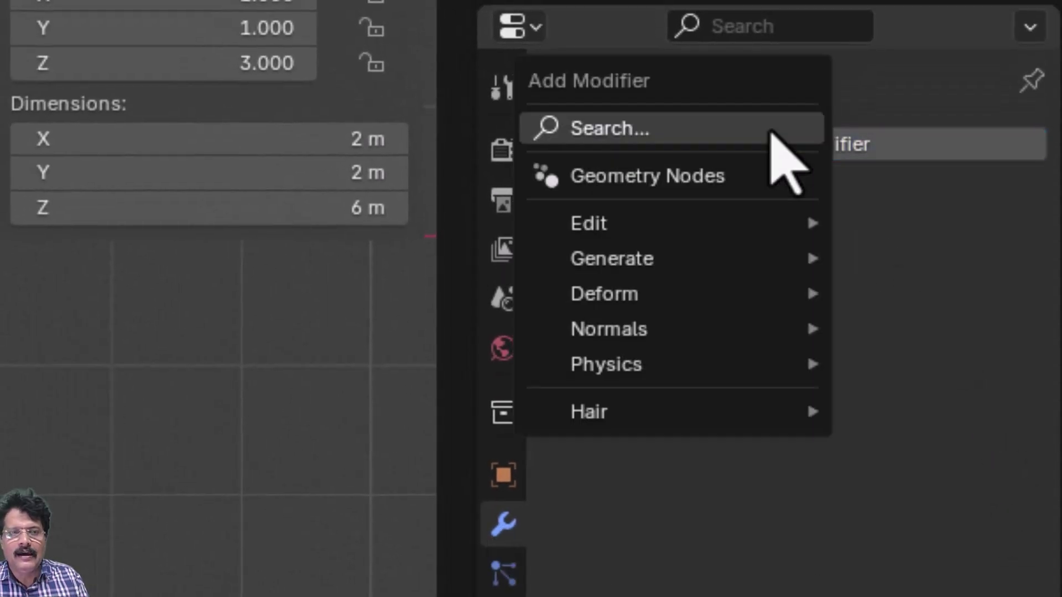
pyautogui.moveTo(613, 299)
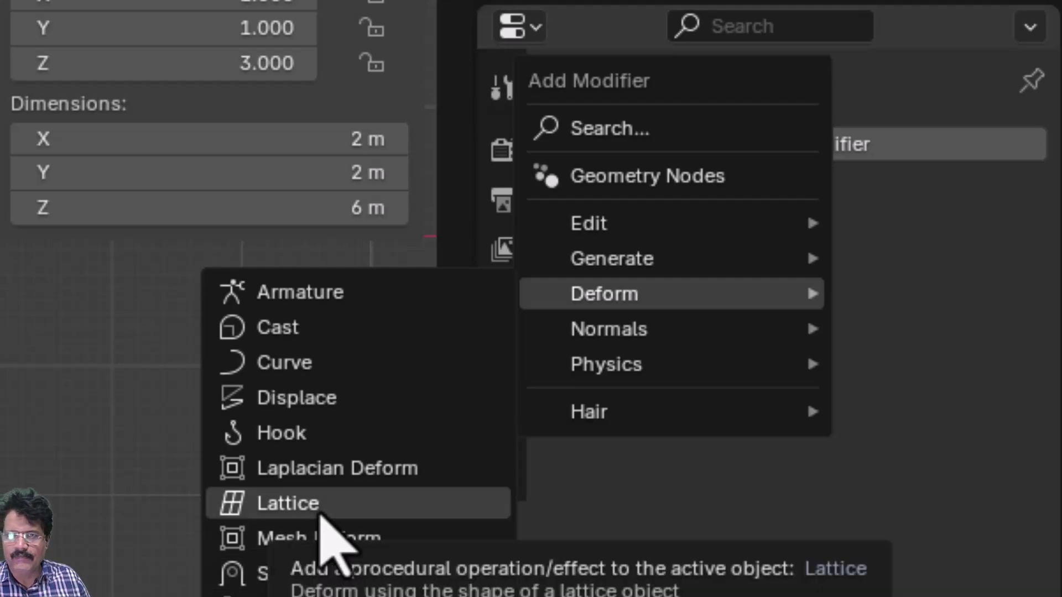
pyautogui.click(320, 515)
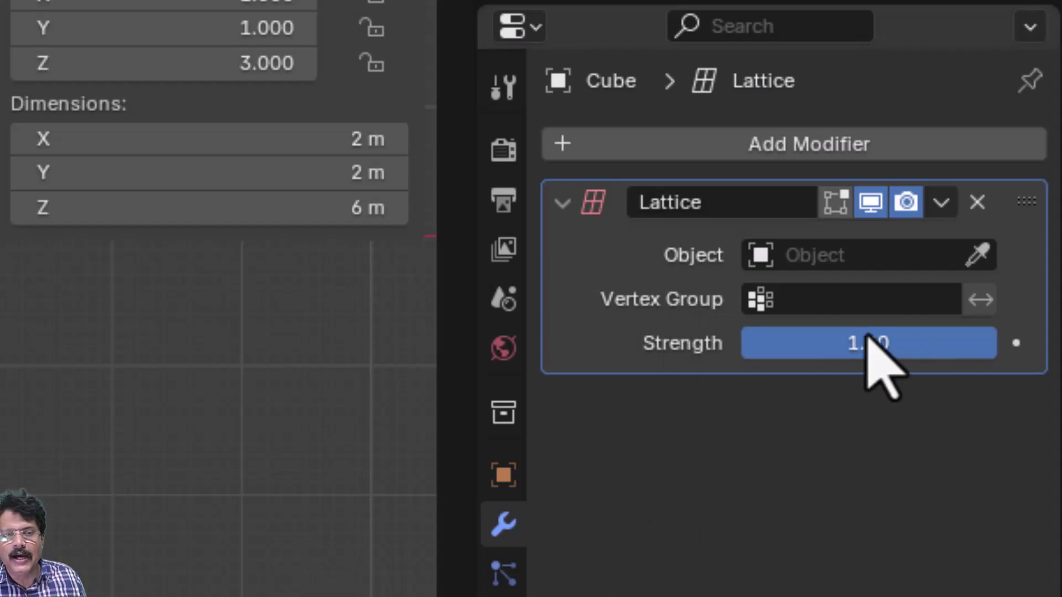
pyautogui.click(818, 257)
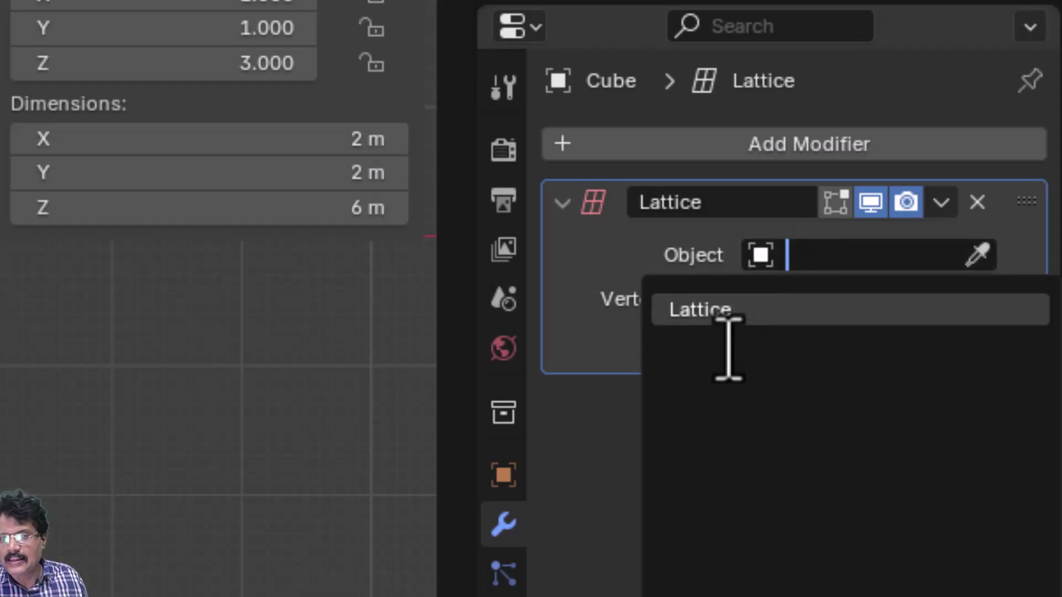
pyautogui.click(725, 310)
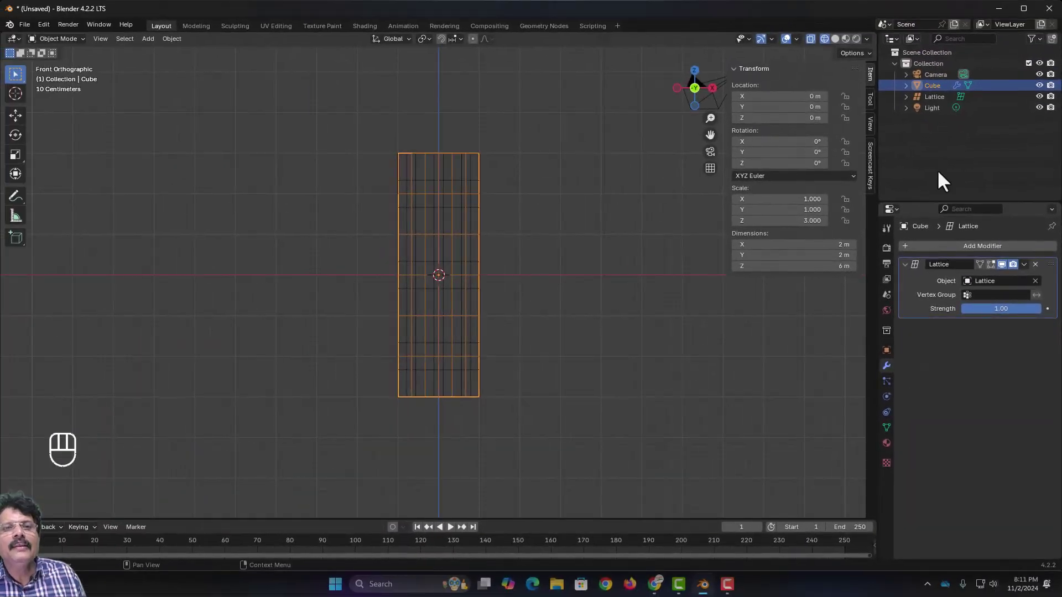
# Step: In the lattice's Edit Mode, select the two middle rows of control points through the full depth from the front view
pyautogui.click(936, 98)
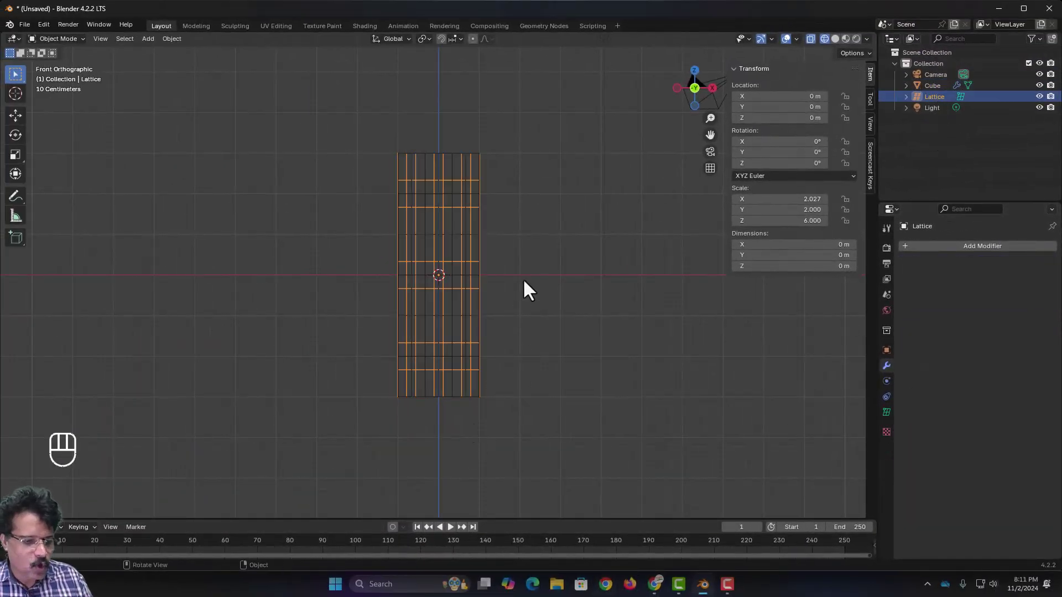
pyautogui.press('Tab')
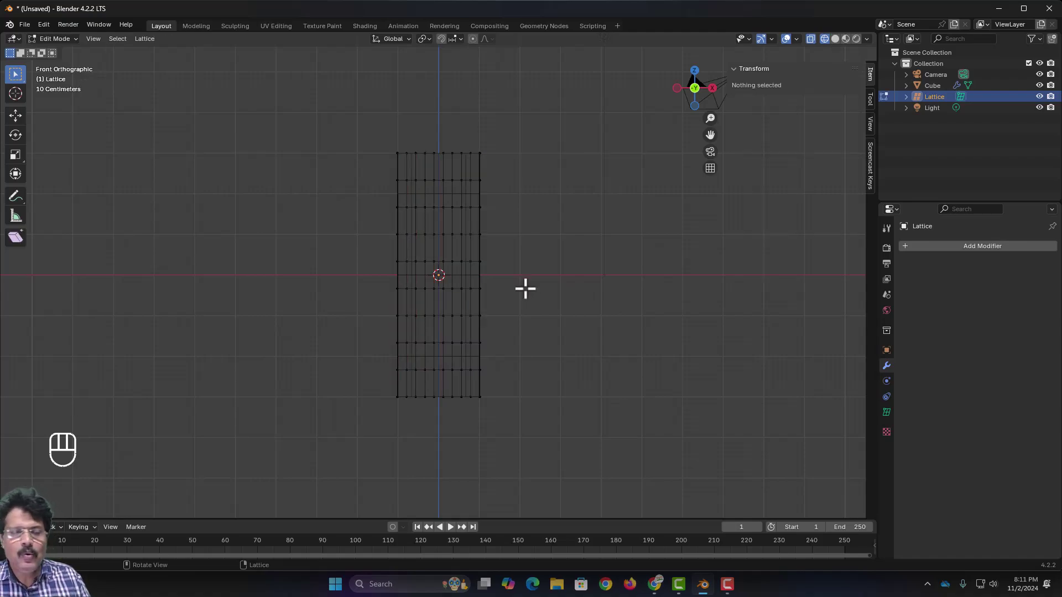
pyautogui.moveTo(375, 244); pyautogui.dragTo(520, 303)
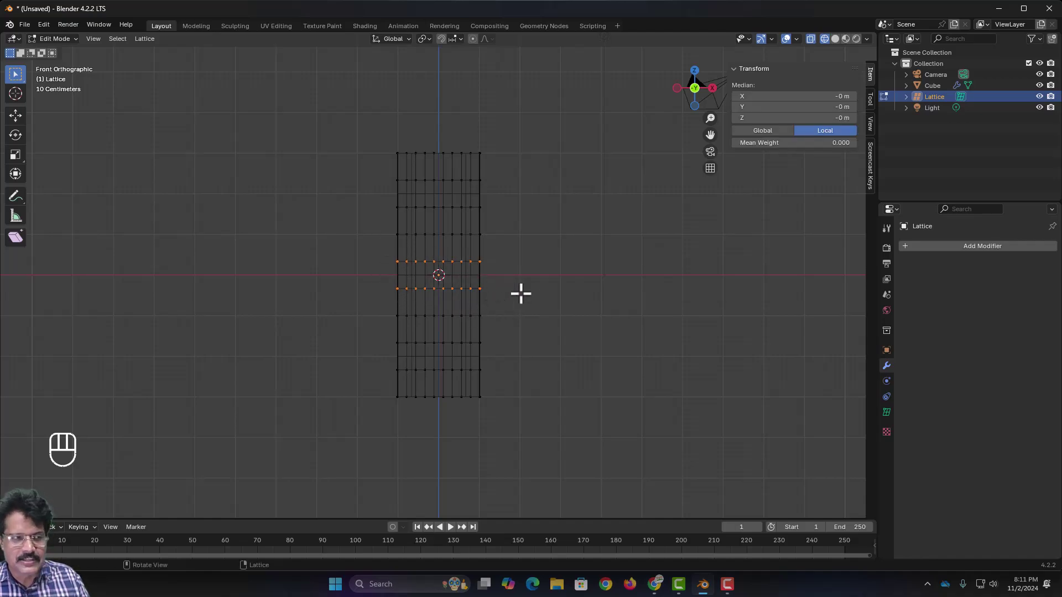
pyautogui.moveTo(528, 287)
pyautogui.mouseDown(button='middle')
pyautogui.moveTo(460, 315)
pyautogui.moveTo(519, 299)
pyautogui.mouseUp(button='middle')
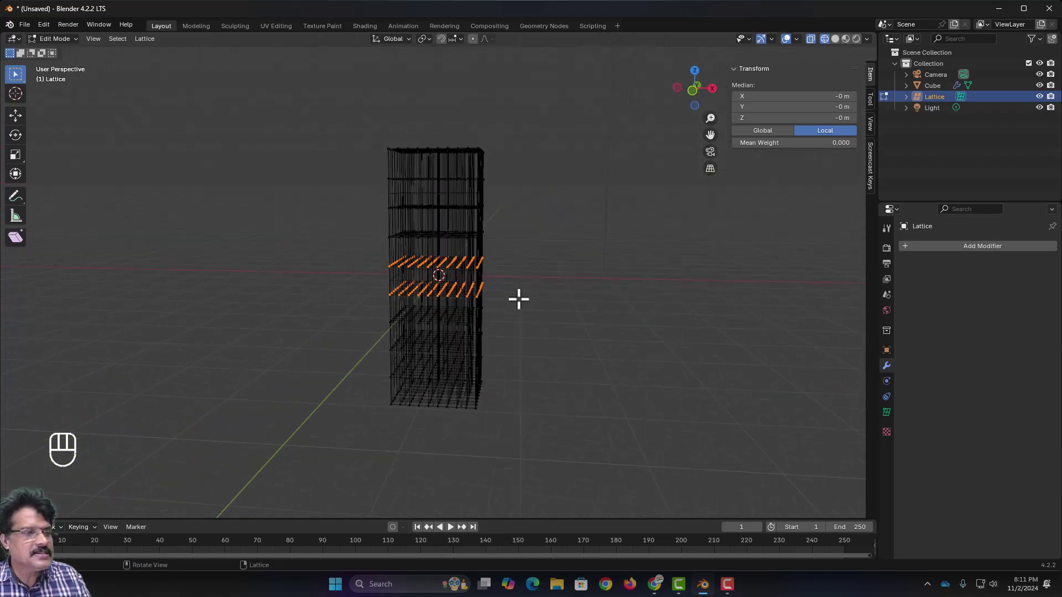
pyautogui.press('KP_1')
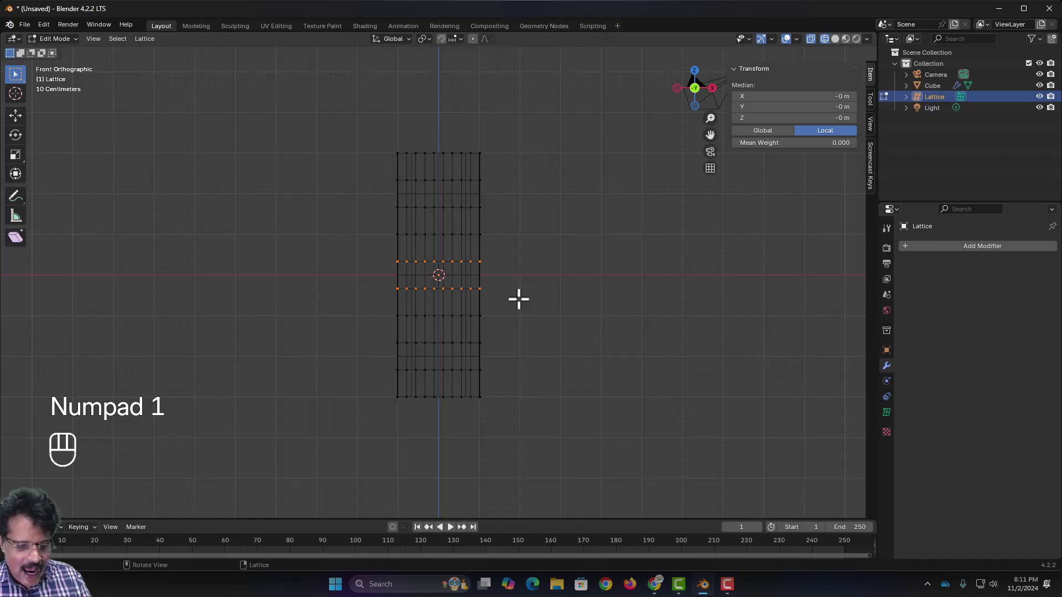
# Step: Try scaling the selected middle lattice points to about 0.37 without proportional editing, and undo the scaling
pyautogui.press('s')
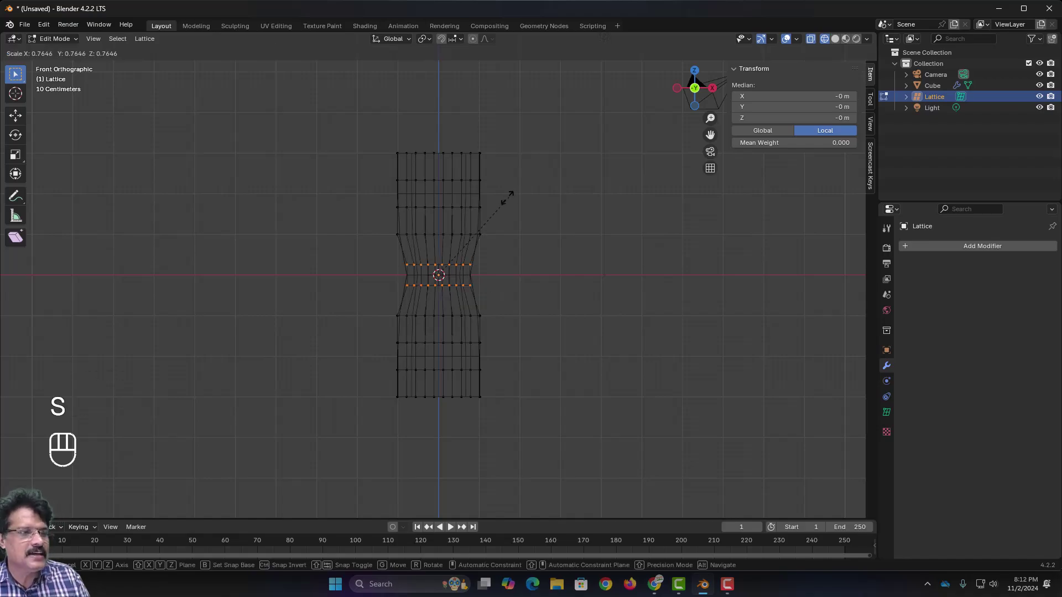
pyautogui.click(475, 235)
pyautogui.moveTo(562, 375); pyautogui.dragTo(583, 332, button='middle')
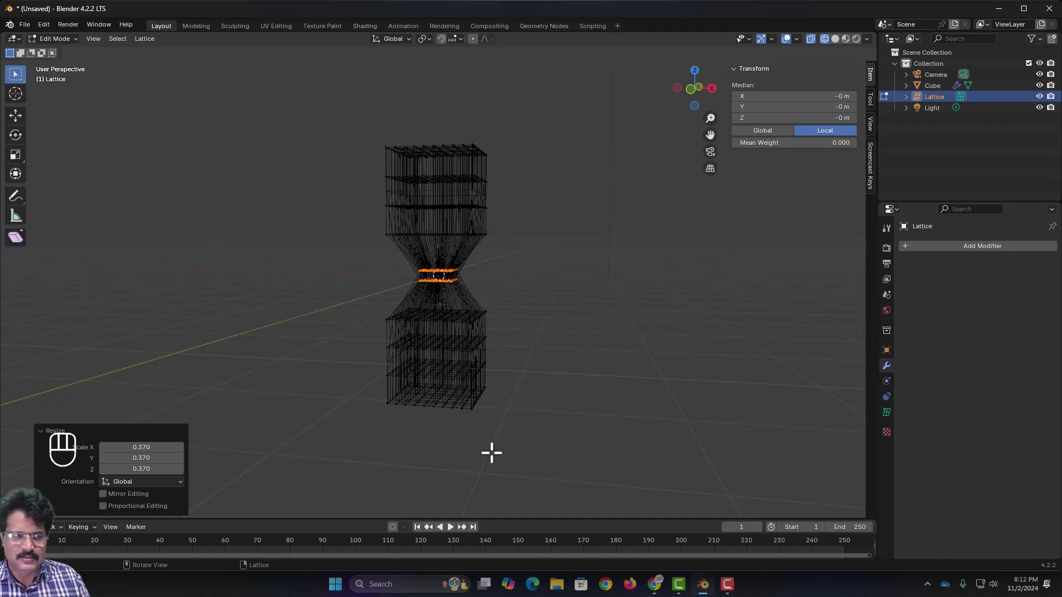
pyautogui.hotkey('ctrl', 'z')
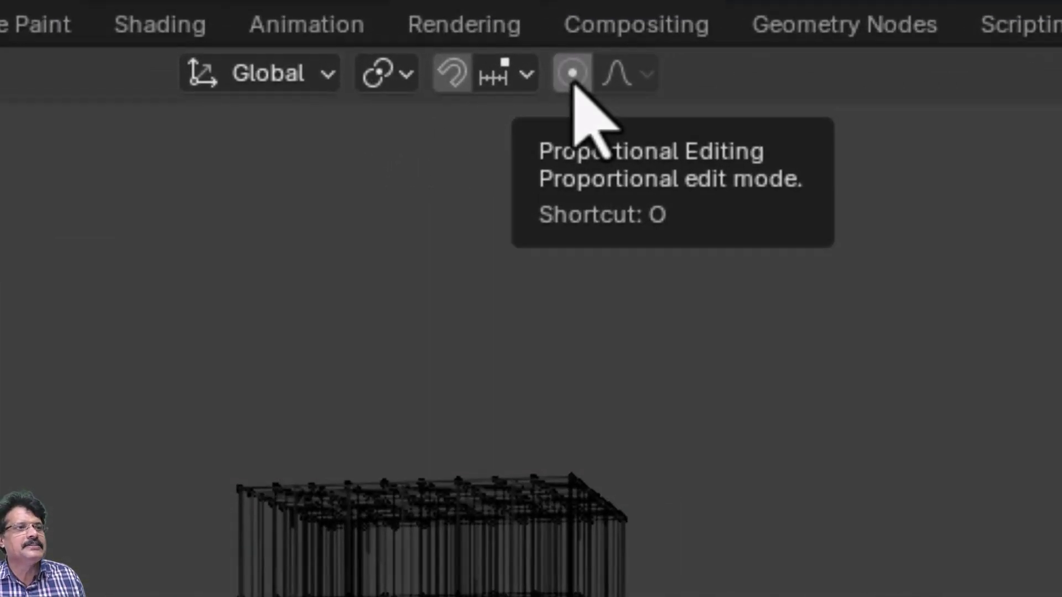
# Step: Enable proportional editing and scale down the middle lattice points with an enlarged influence radius, forming a narrow hourglass waist
pyautogui.click(573, 73)
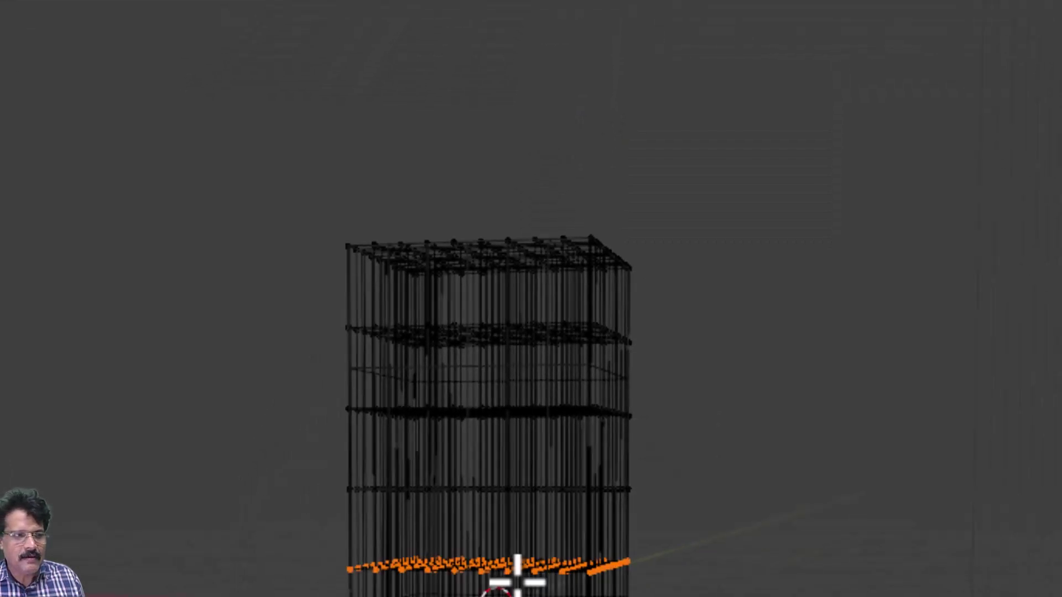
pyautogui.press('s')
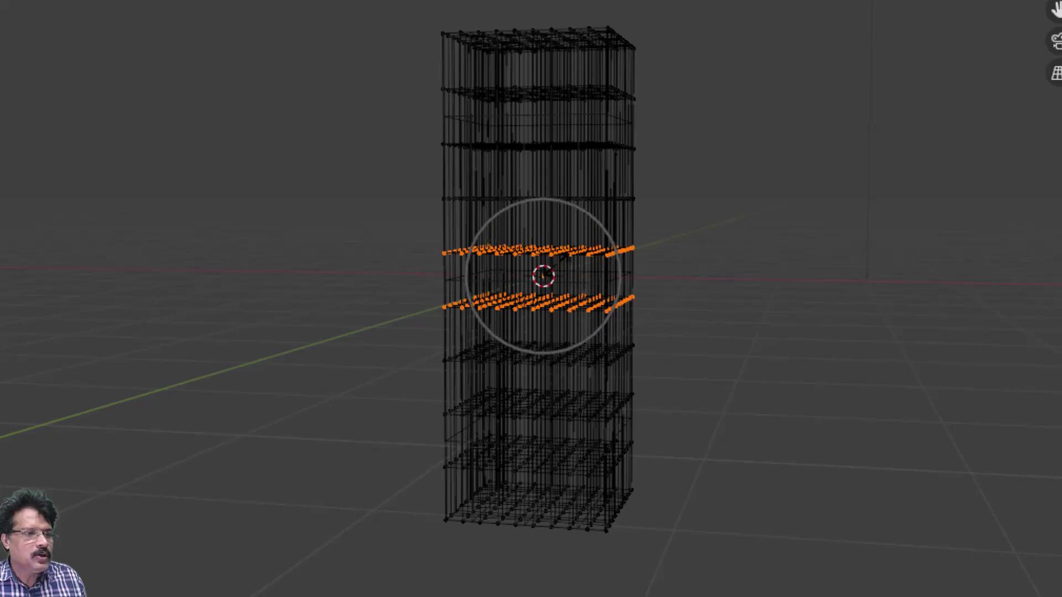
pyautogui.scroll(-7, 543, 274)
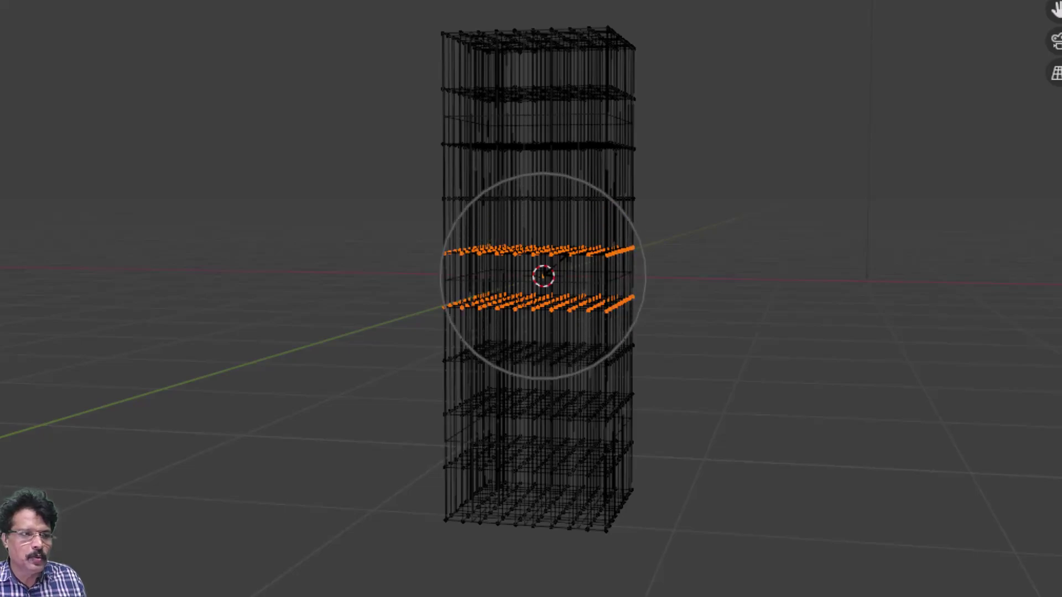
pyautogui.scroll(-2, 563, 257)
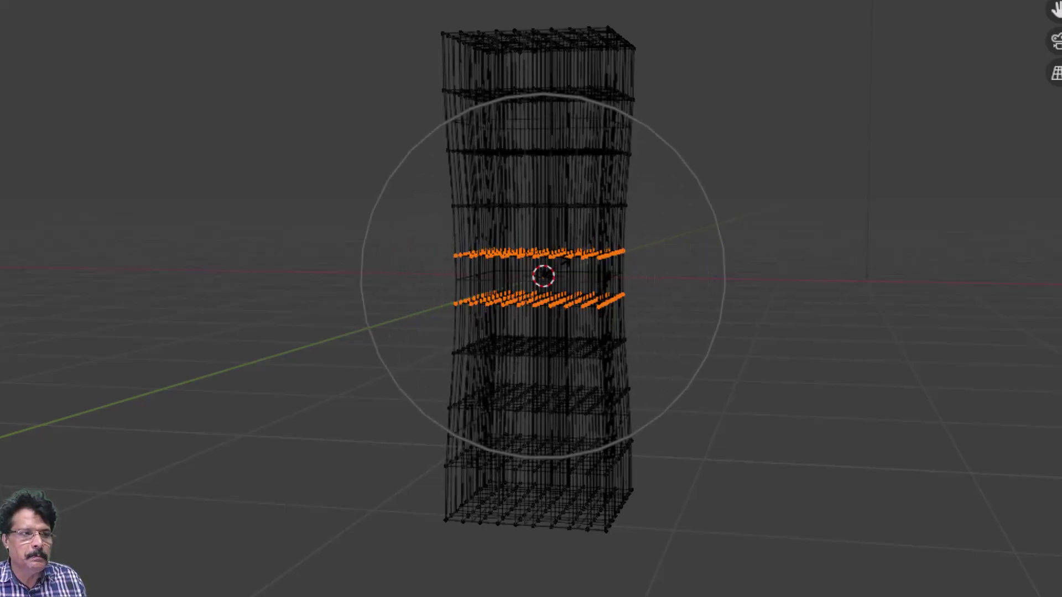
pyautogui.scroll(-1, 564, 263)
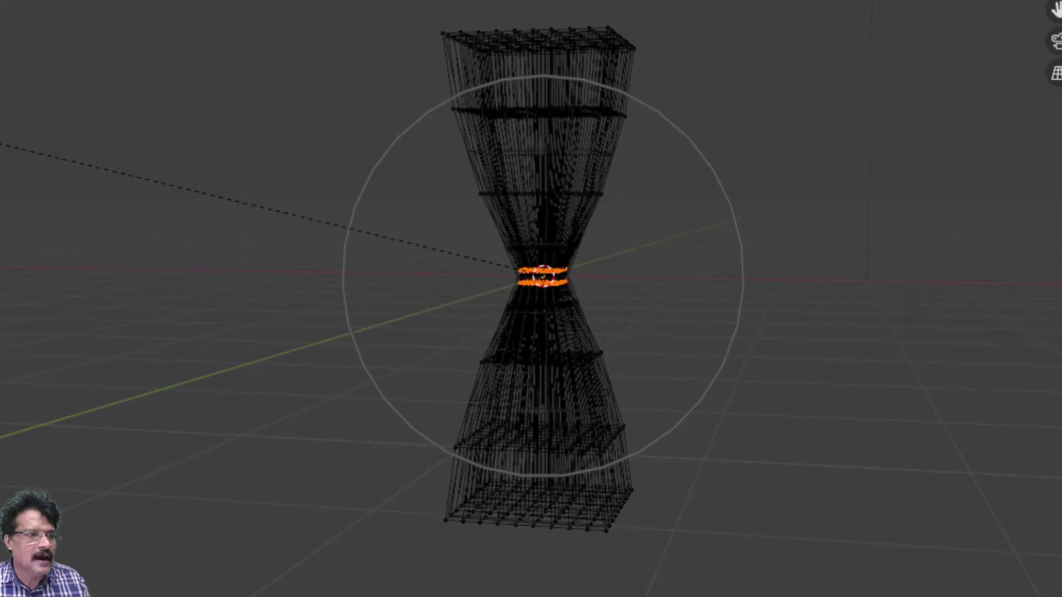
pyautogui.press('Return')
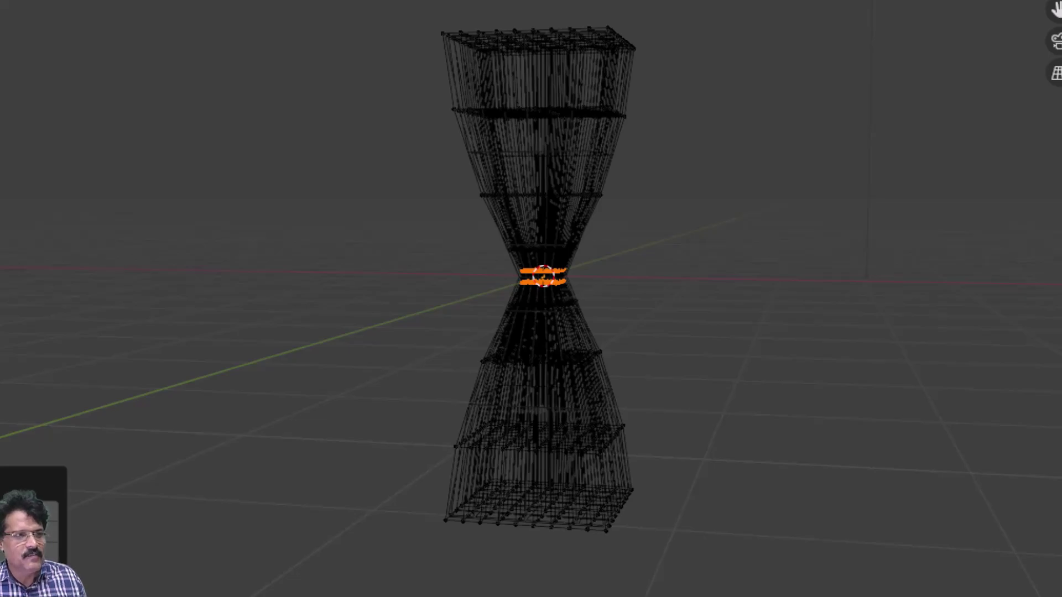
# Step: Return the lattice to Object Mode and hide it from both the viewport and renders
pyautogui.press('Tab')
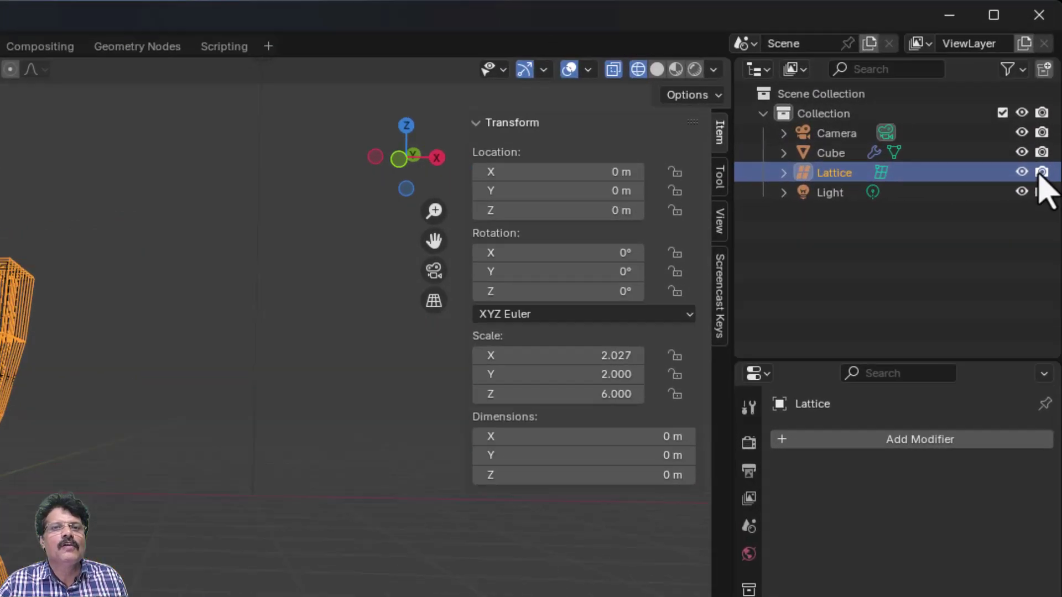
pyautogui.click(1040, 174)
pyautogui.click(1018, 173)
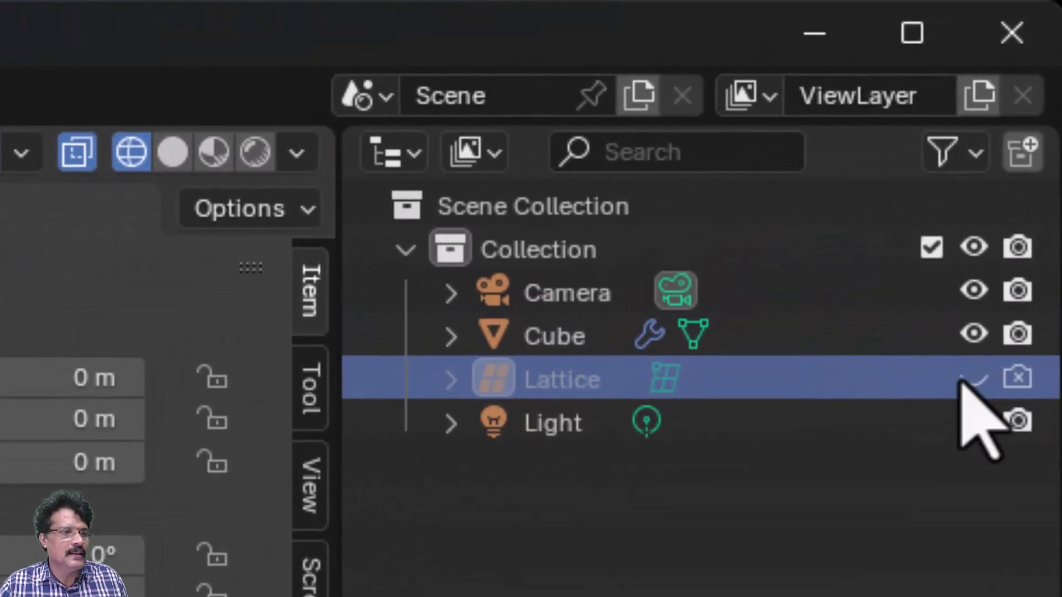
# Step: Display the deformed cube in solid shading and apply Shade Smooth to it
pyautogui.click(559, 335)
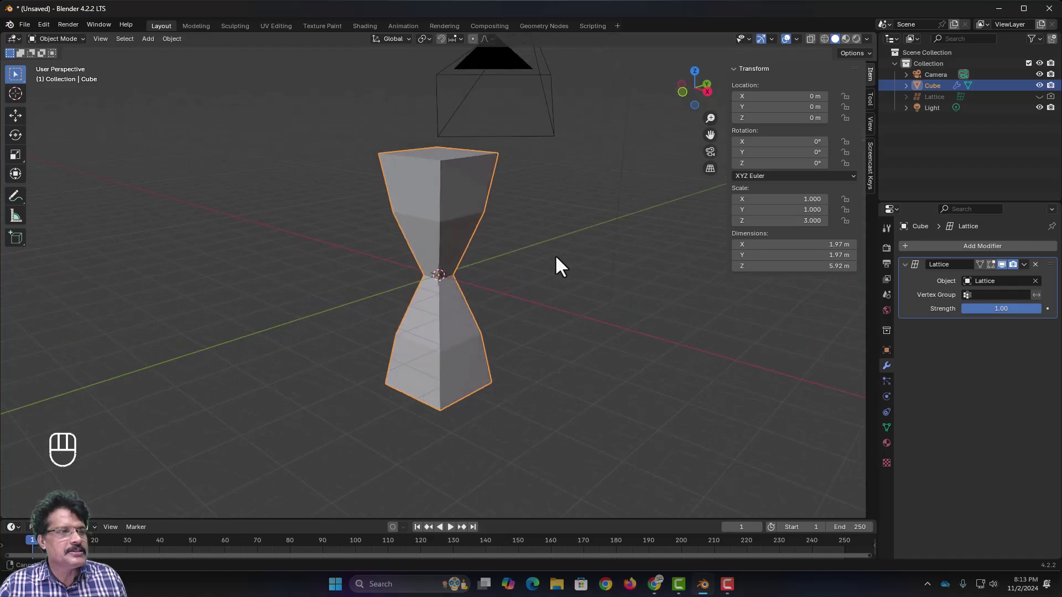
pyautogui.moveTo(555, 254); pyautogui.dragTo(625, 240, button='middle')
pyautogui.rightClick(390, 203)
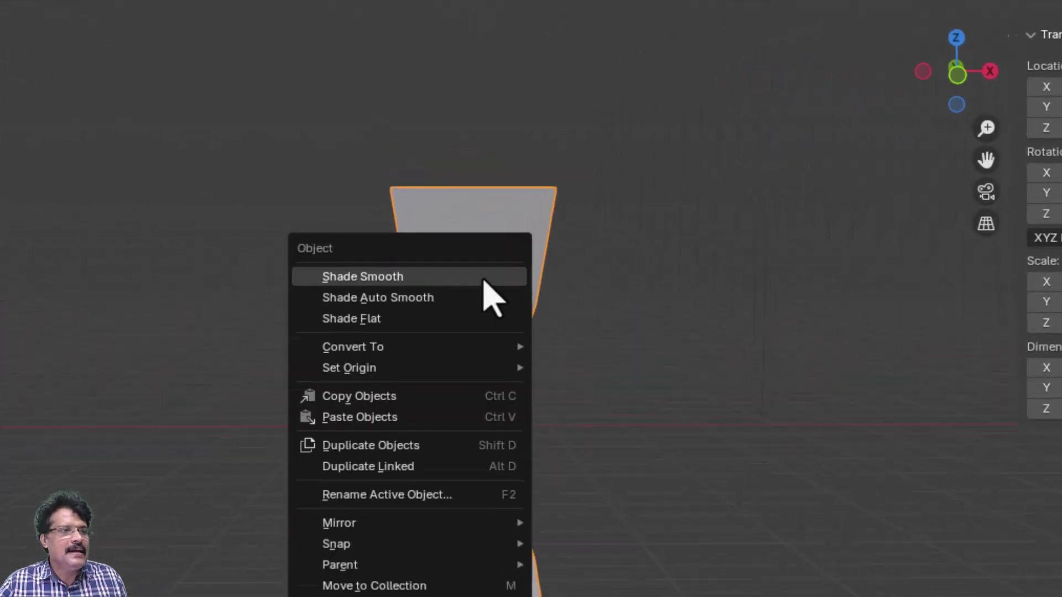
pyautogui.click(446, 198)
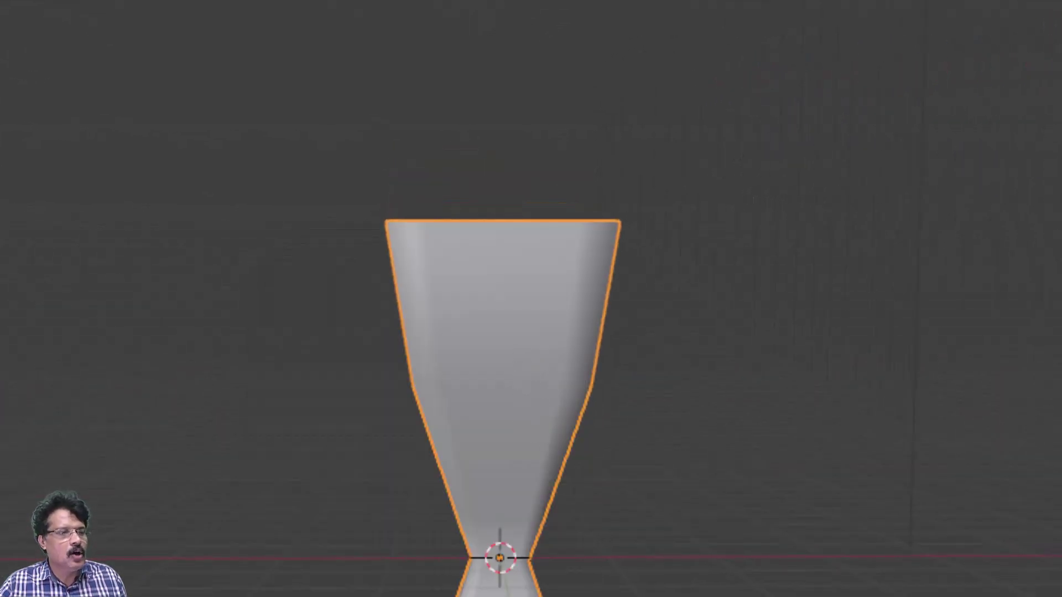
pyautogui.moveTo(663, 332); pyautogui.dragTo(586, 357, button='middle')
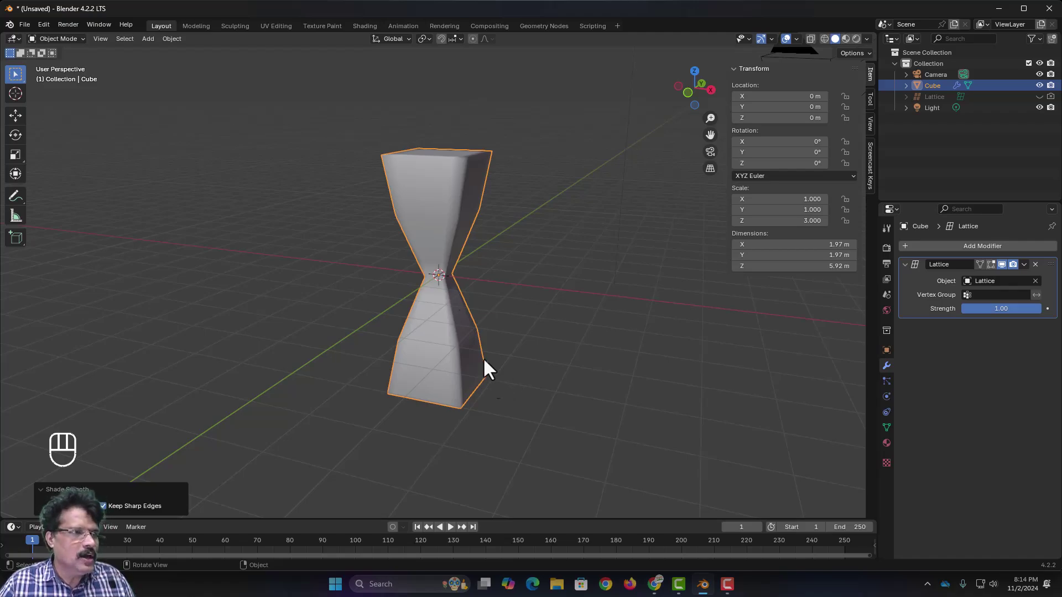
pyautogui.click(442, 197)
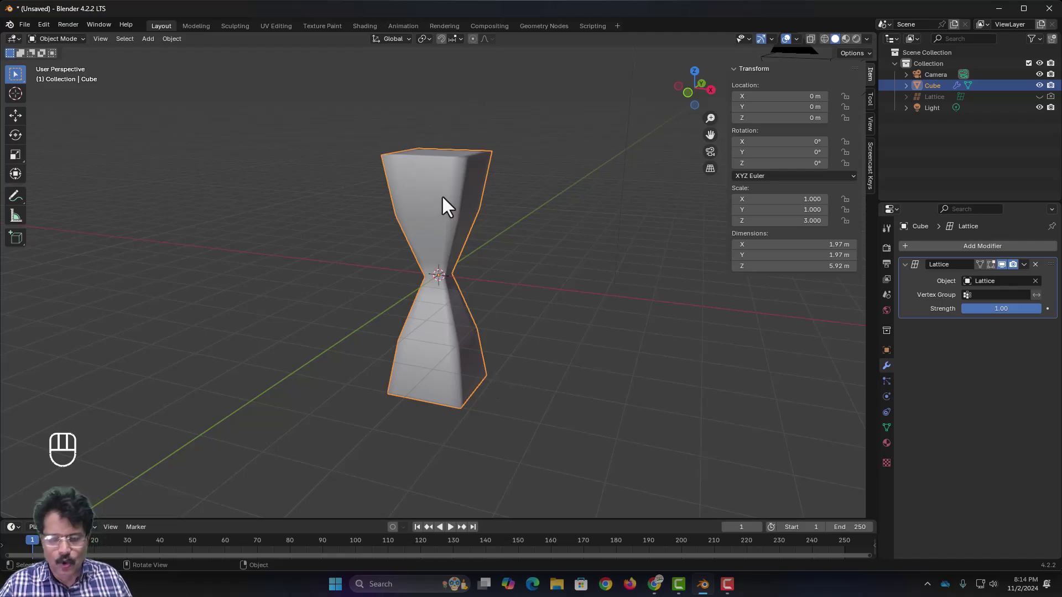
pyautogui.press('KP_1')
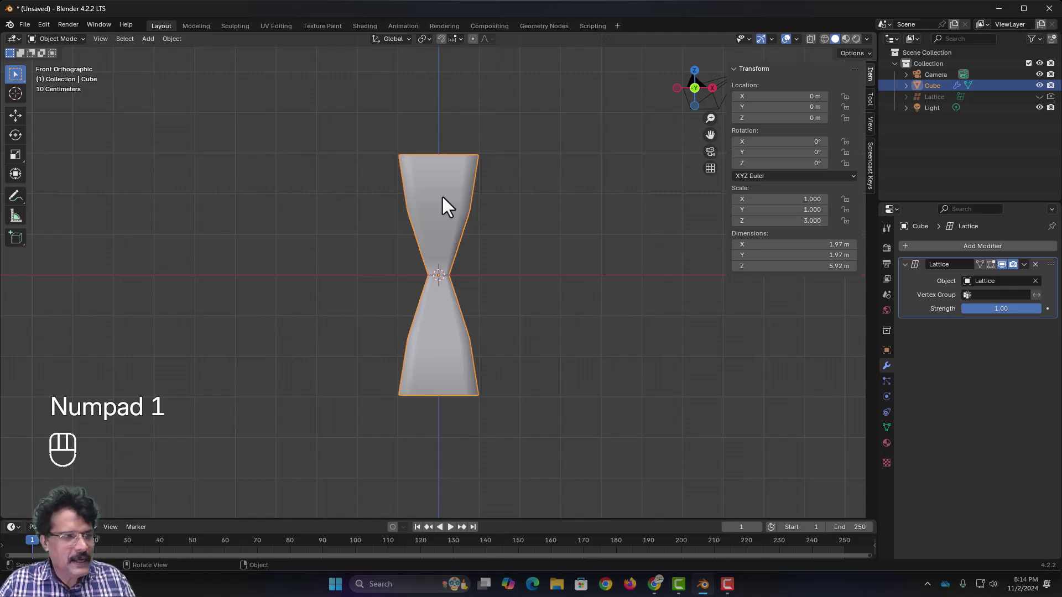
pyautogui.press('g')
pyautogui.press('z')
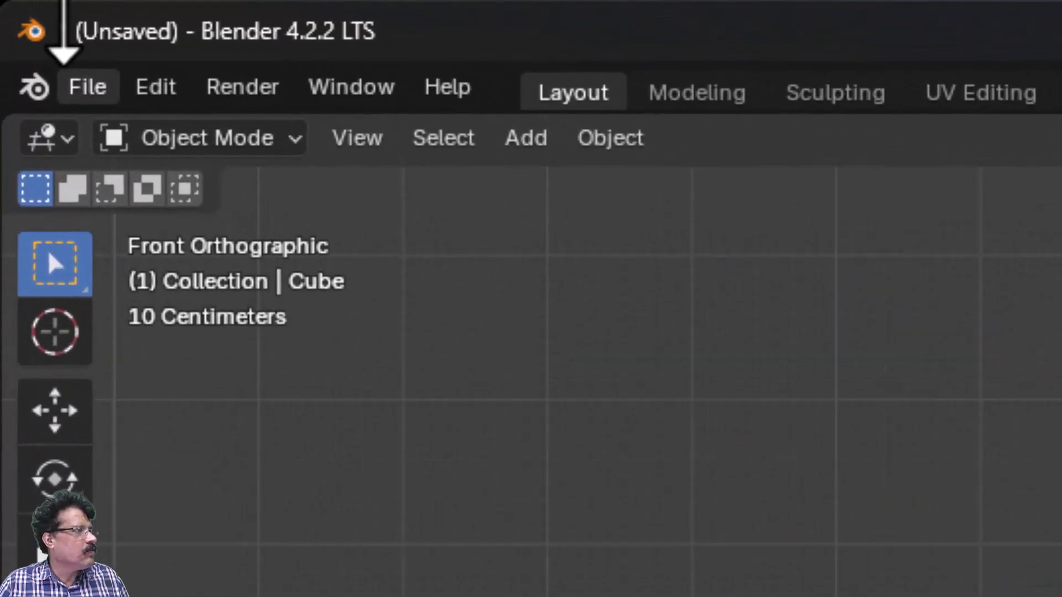
# Step: Save the hourglass scene as 13_lattice_example01.blend in the 01_object_mode folder
pyautogui.click(20, 23)
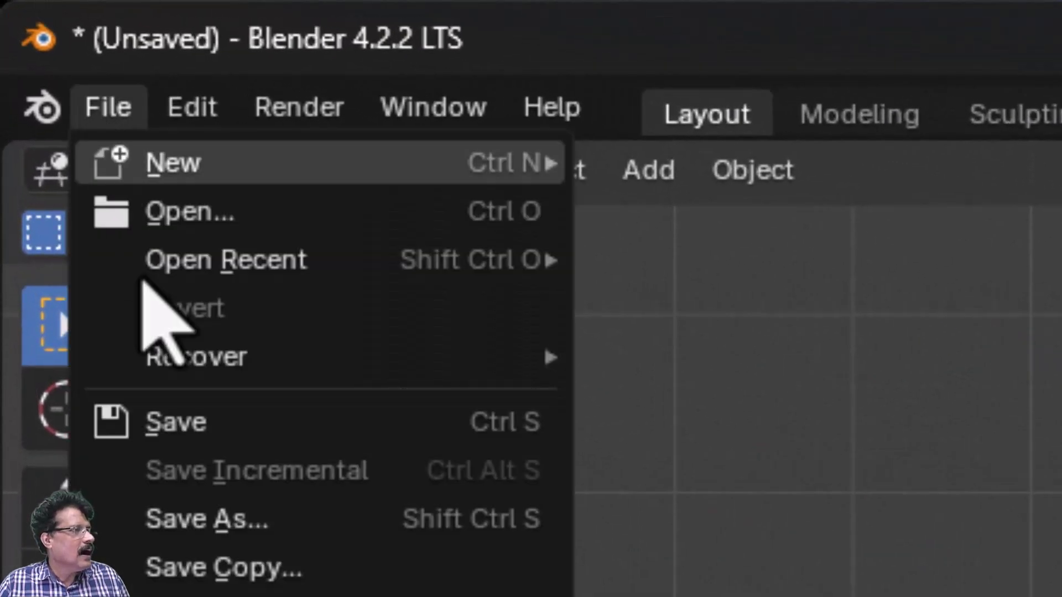
pyautogui.click(194, 424)
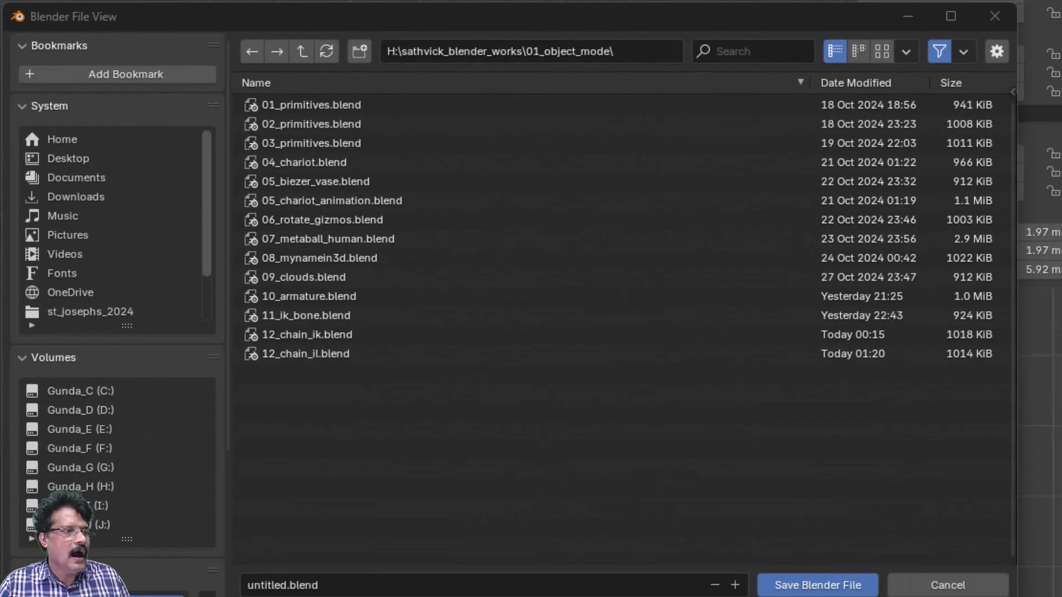
pyautogui.click(413, 585)
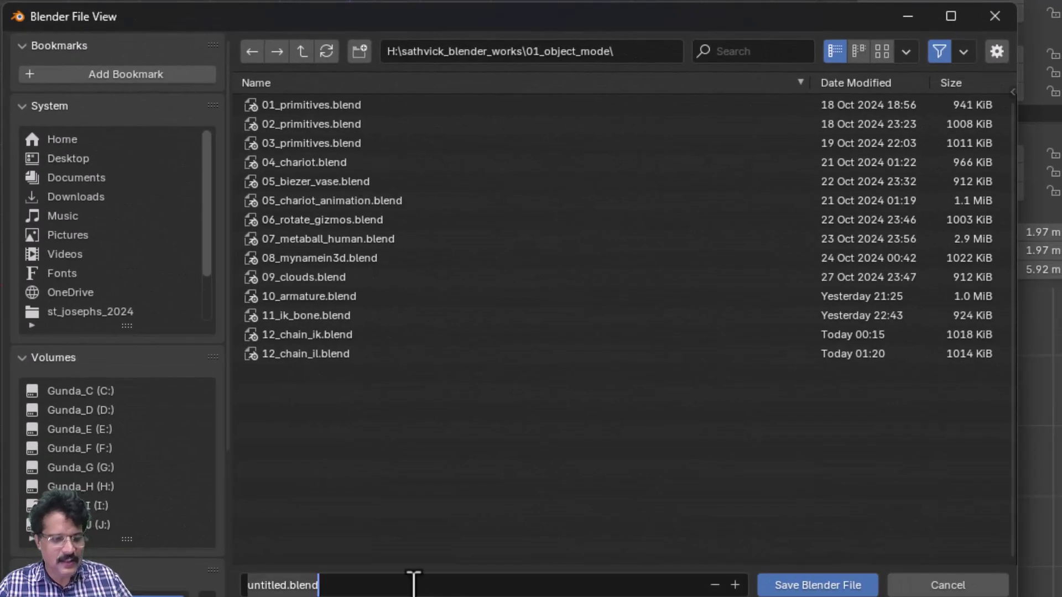
pyautogui.write('13_')
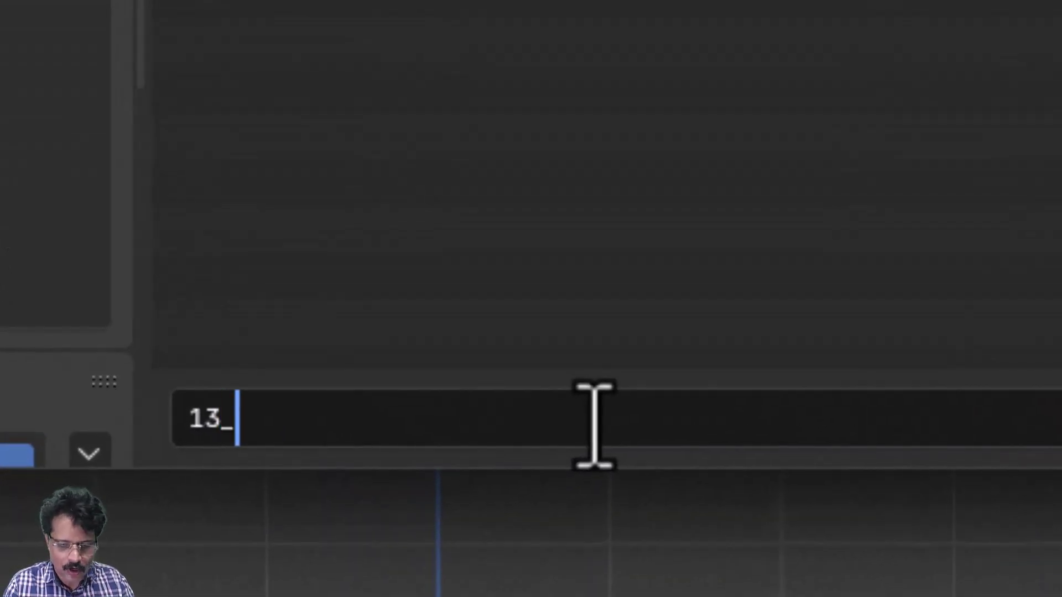
pyautogui.write('lattic')
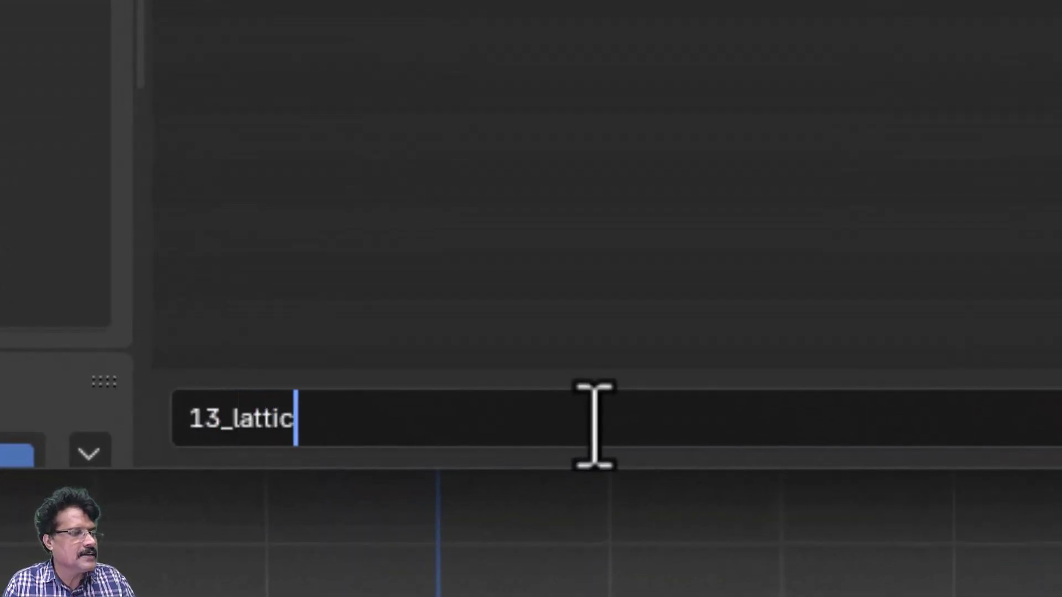
pyautogui.write('e_')
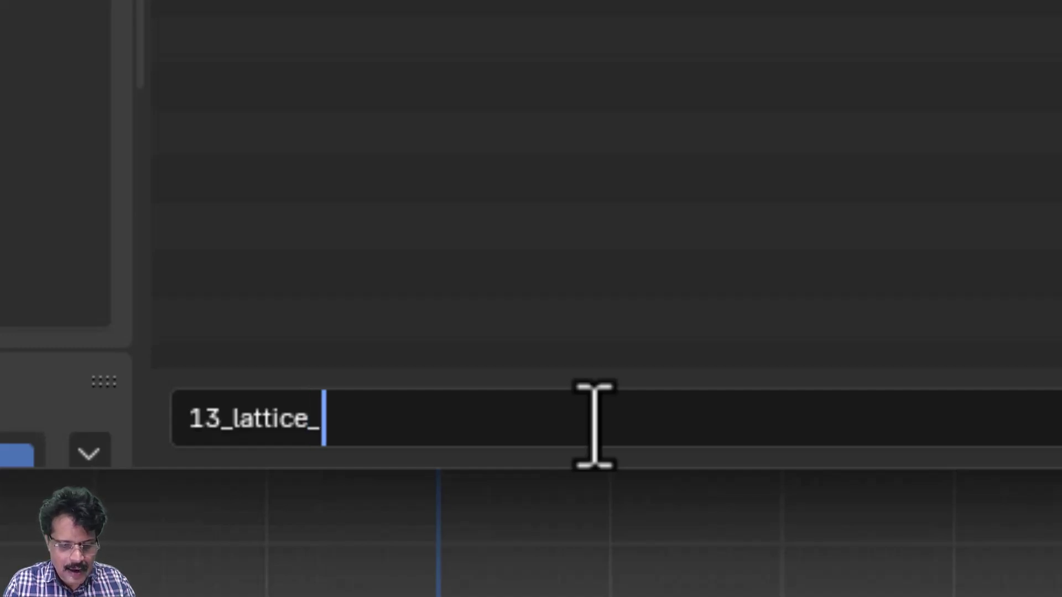
pyautogui.write('example01')
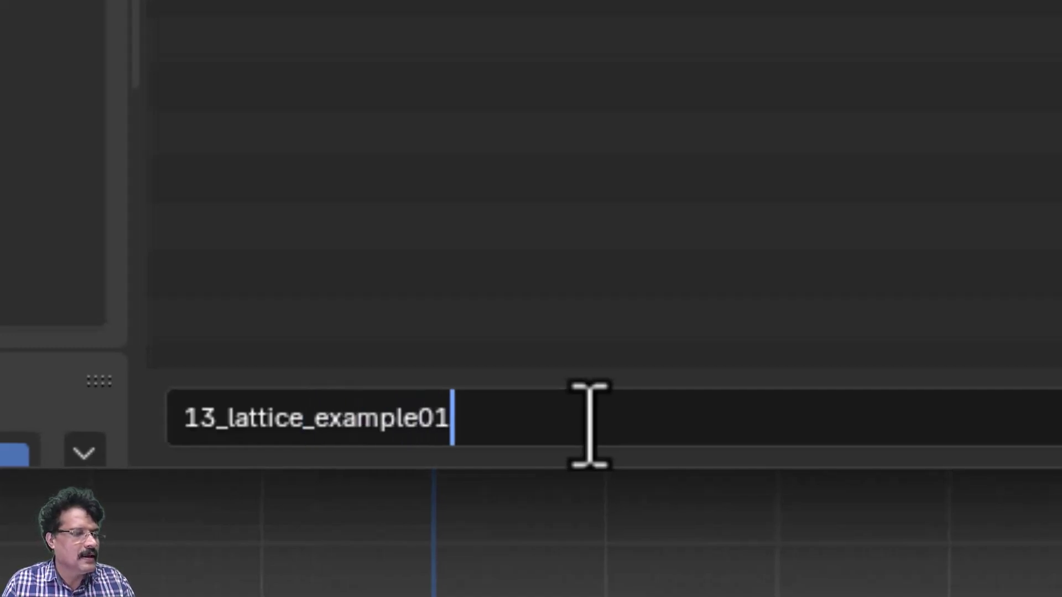
pyautogui.click(621, 385)
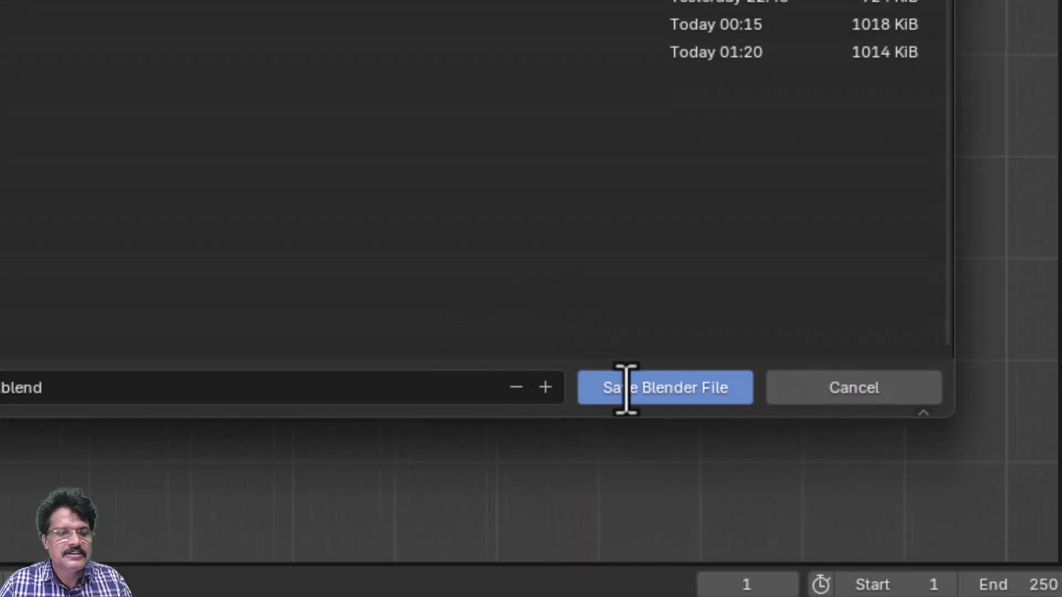
pyautogui.click(621, 386)
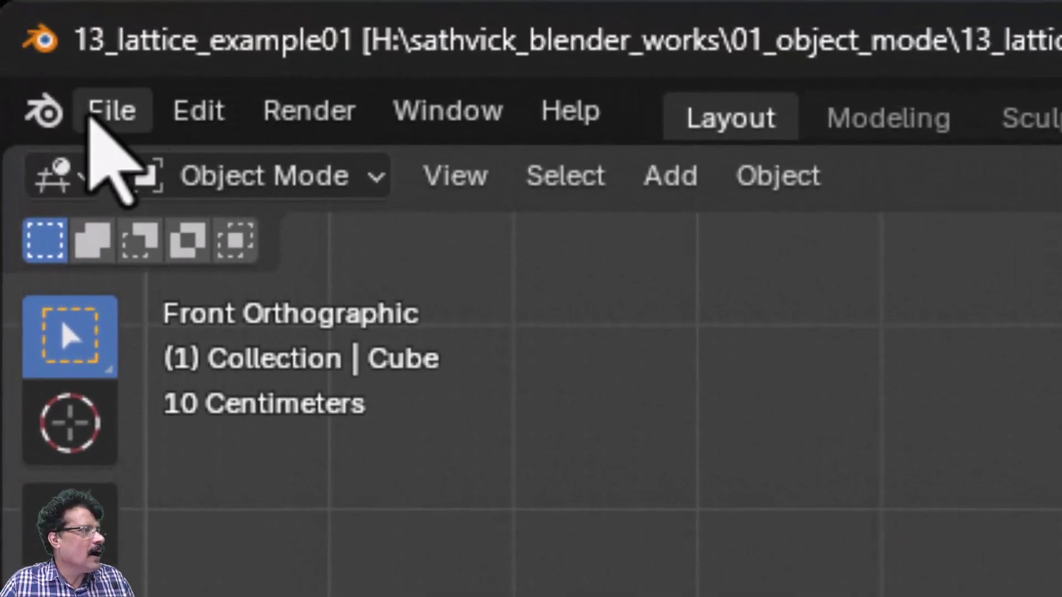
# Step: Start a new default scene and delete its cube
pyautogui.click(91, 117)
pyautogui.moveTo(144, 187)
pyautogui.click(735, 160)
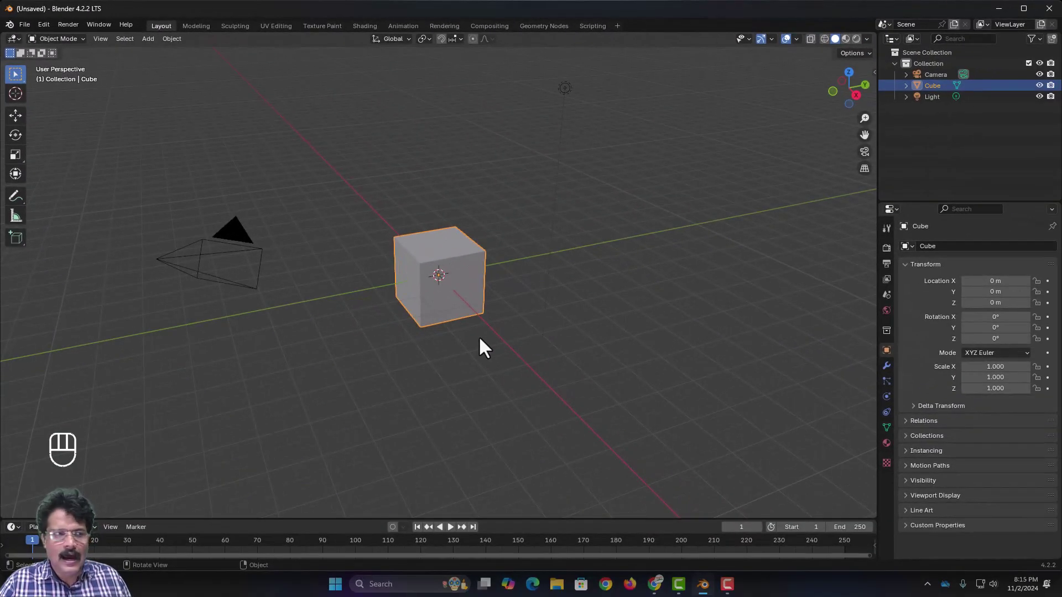
pyautogui.press('x')
pyautogui.click(430, 302)
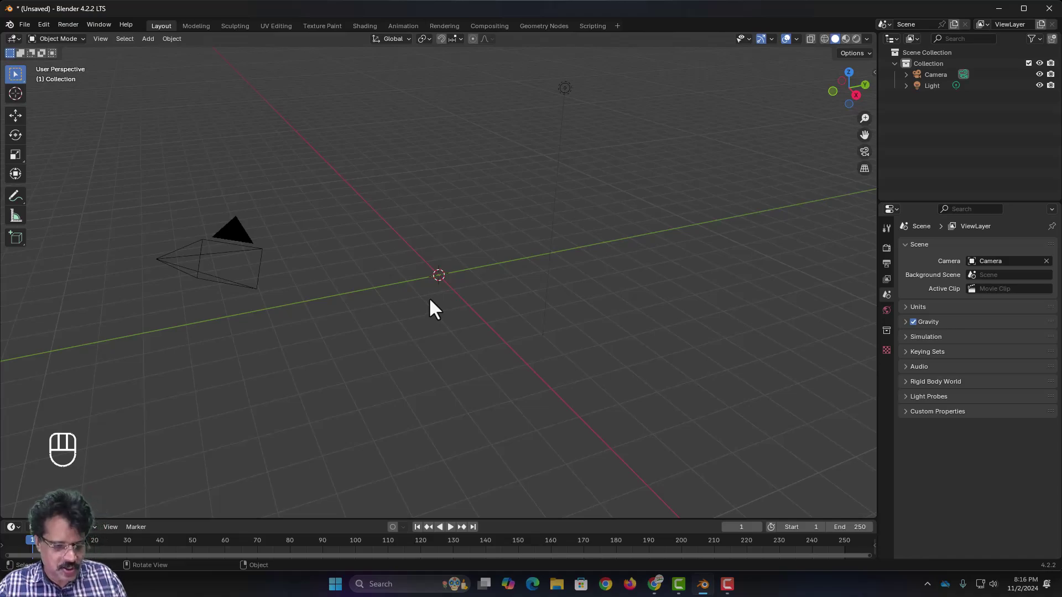
# Step: Add a text object at the origin and rotate it 90° about the X axis so it stands upright in front view
pyautogui.hotkey('shift', 'a')
pyautogui.moveTo(422, 301)
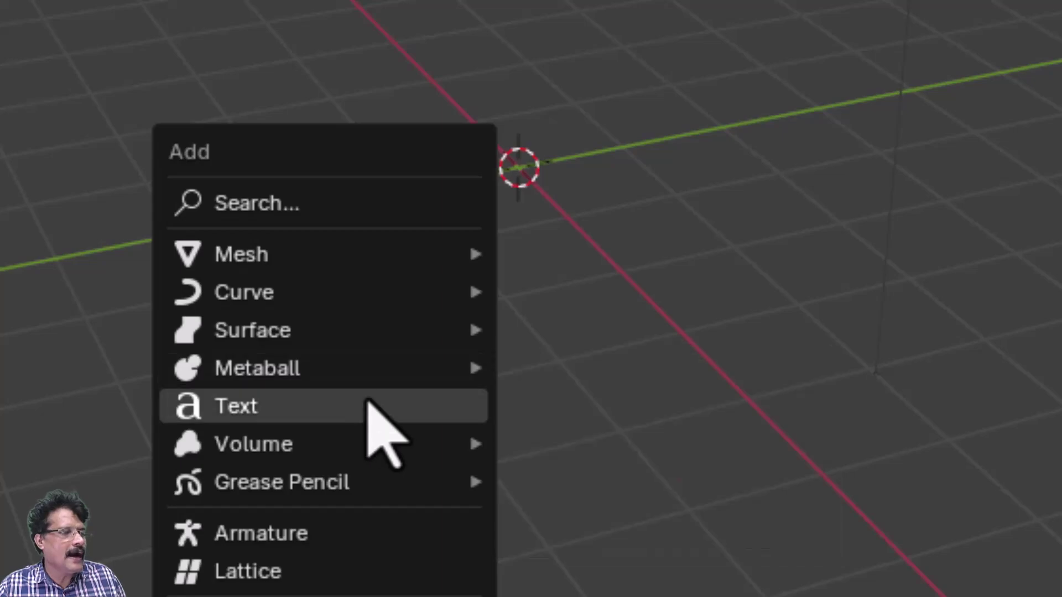
pyautogui.click(369, 406)
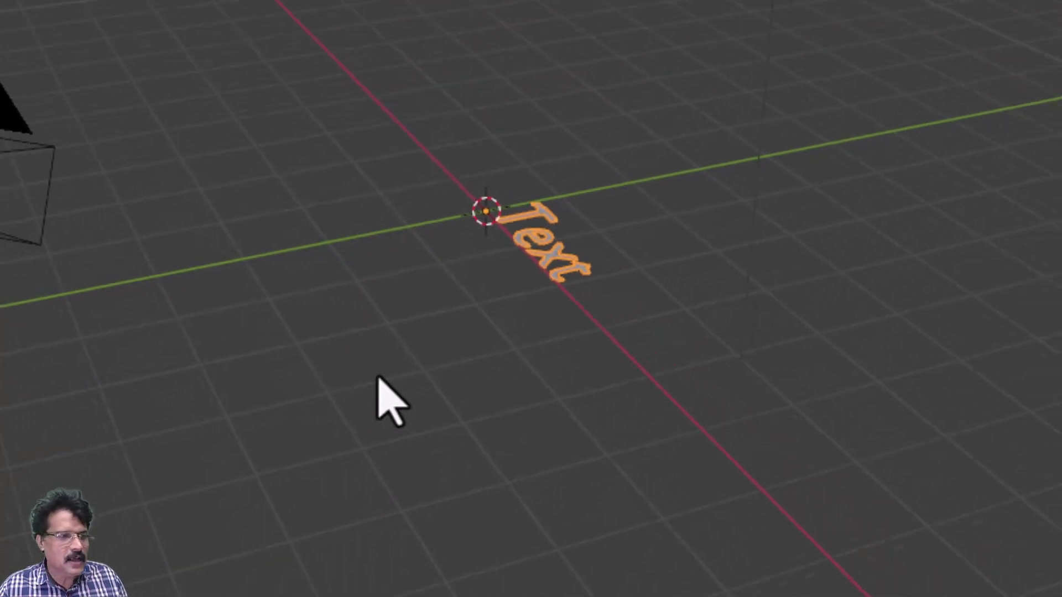
pyautogui.press('KP_1')
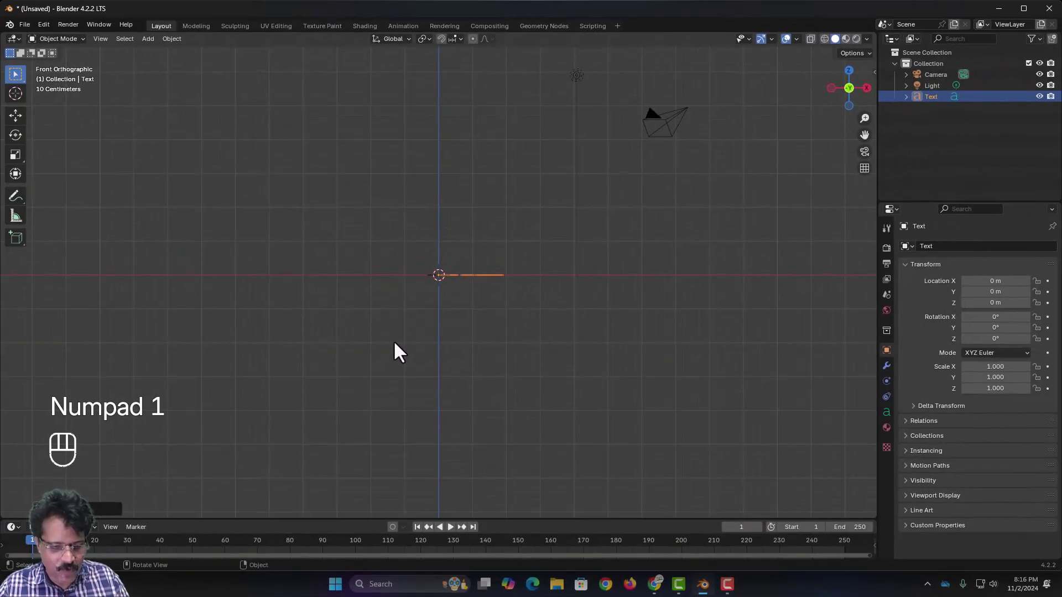
pyautogui.press('x')
pyautogui.write('rx')
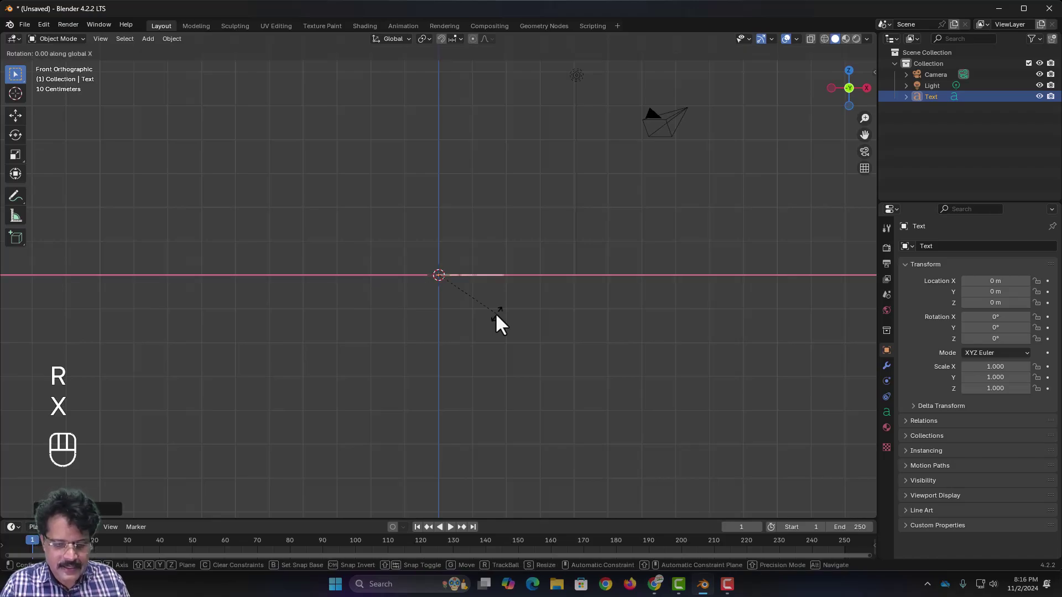
pyautogui.write('90')
pyautogui.press('Return')
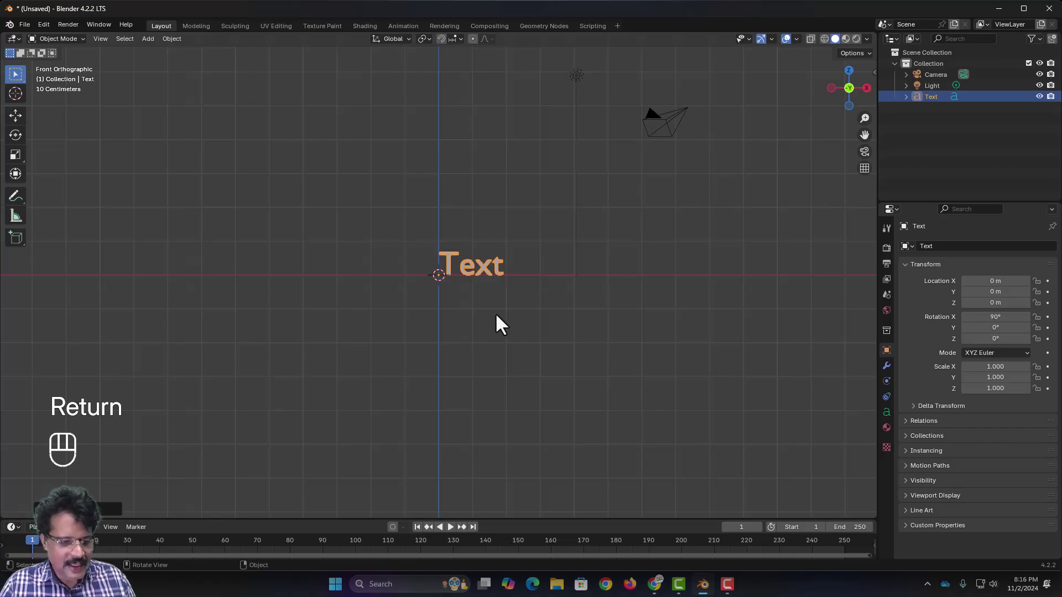
# Step: Replace the text object's placeholder wording with the person's name and return to Object Mode
pyautogui.press('Tab')
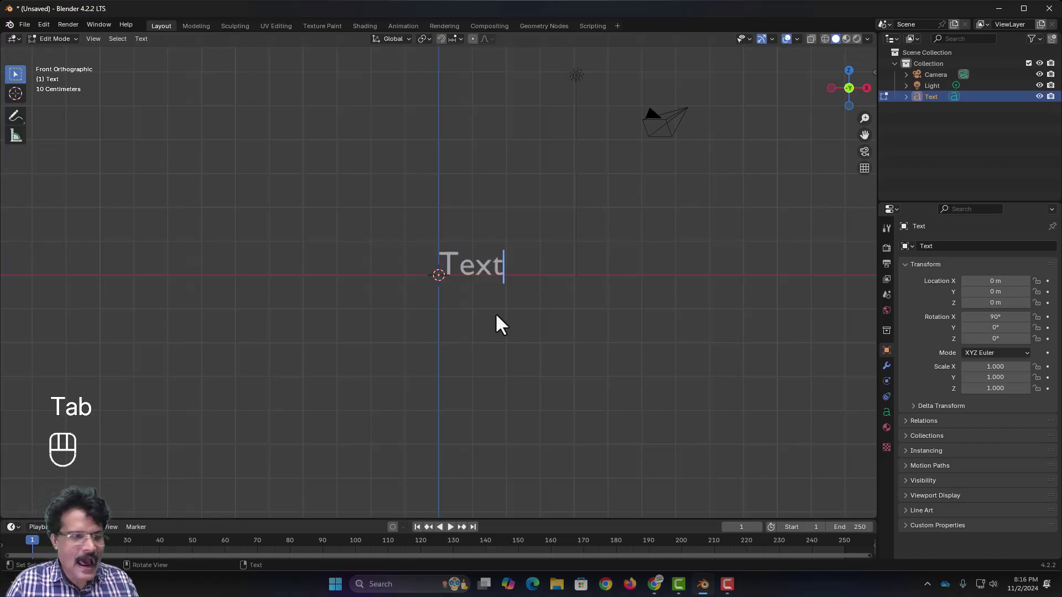
pyautogui.press('BackSpace')
pyautogui.press('BackSpace')
pyautogui.press('BackSpace')
pyautogui.press('BackSpace')
pyautogui.write('Sudheendra S G')
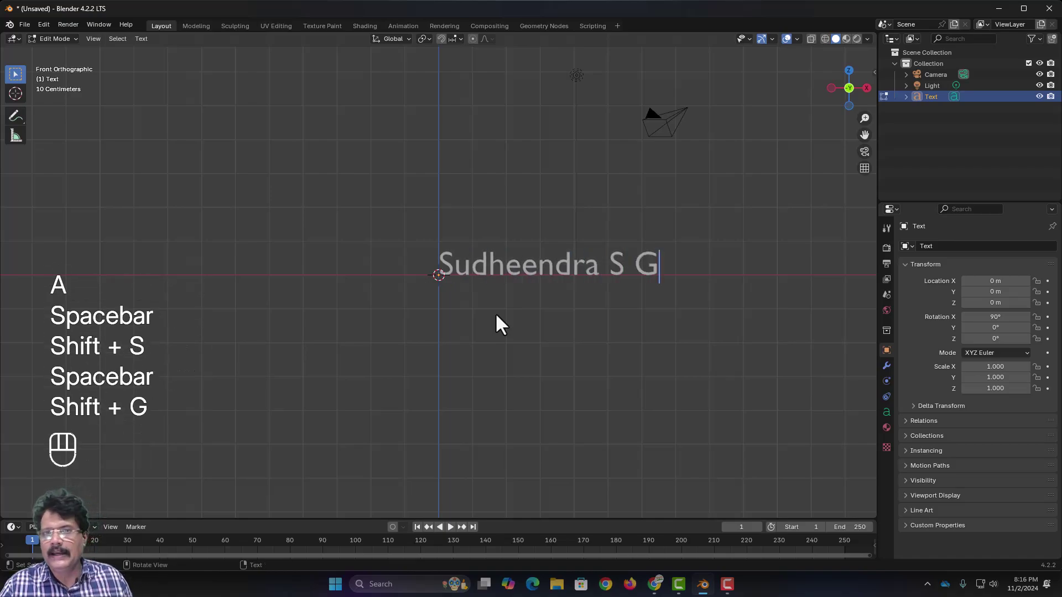
pyautogui.press('Tab')
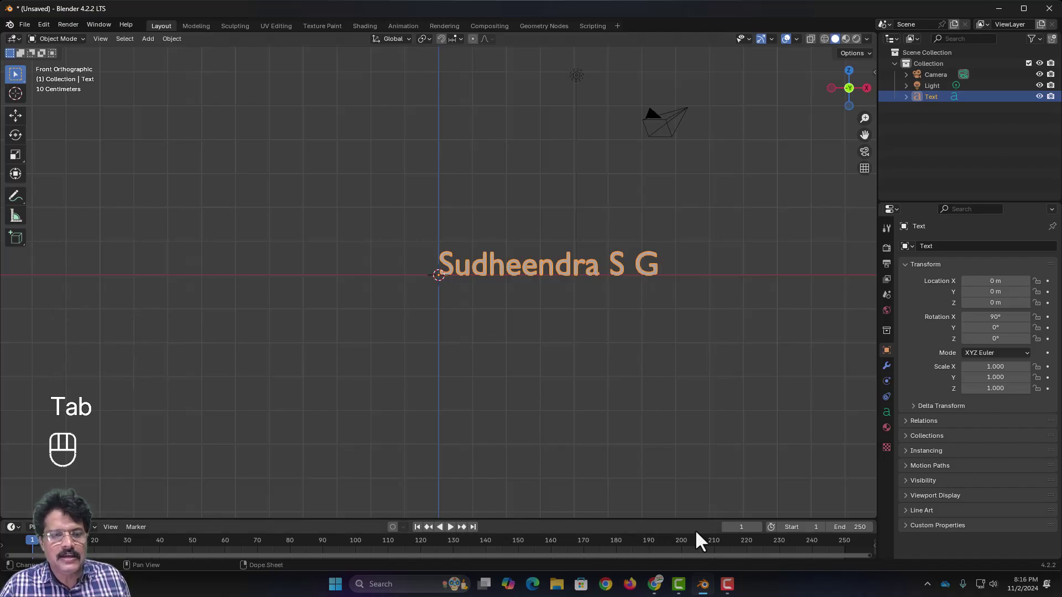
# Step: Set the text's paragraph alignment to Center horizontally and Middle vertically
pyautogui.click(887, 413)
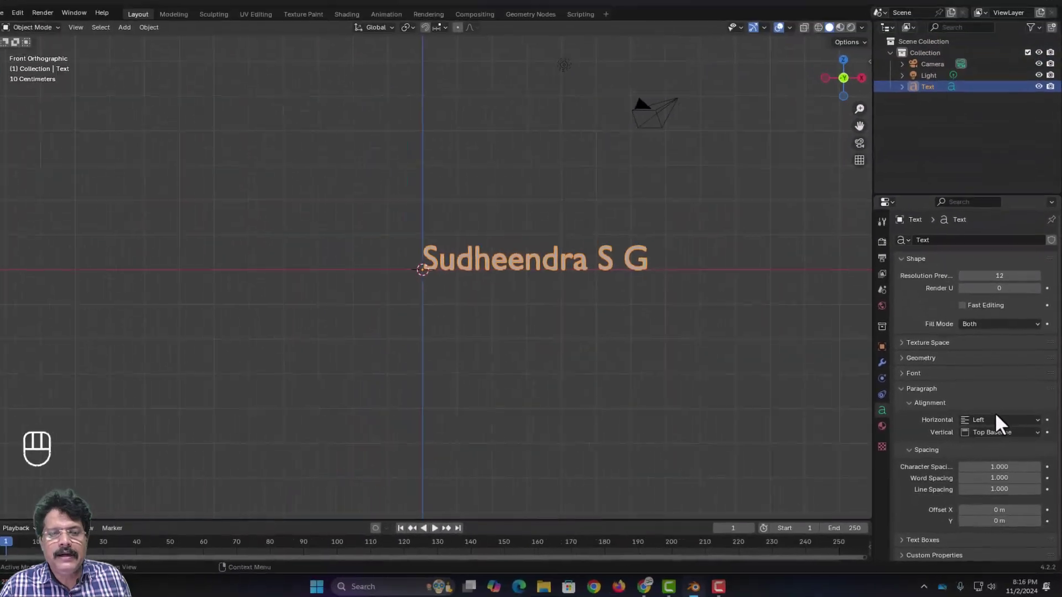
pyautogui.click(996, 420)
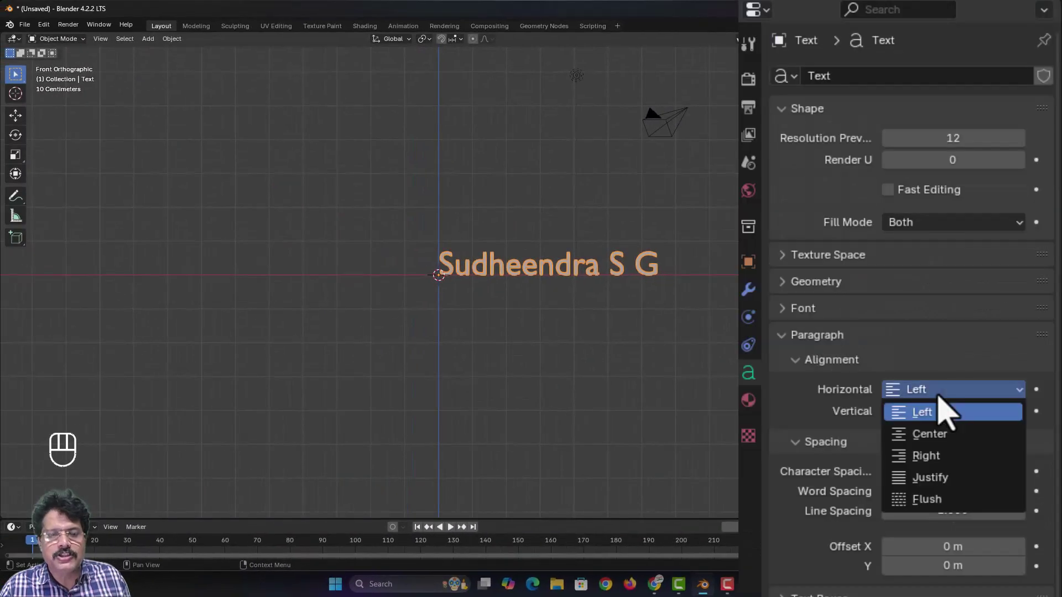
pyautogui.click(931, 435)
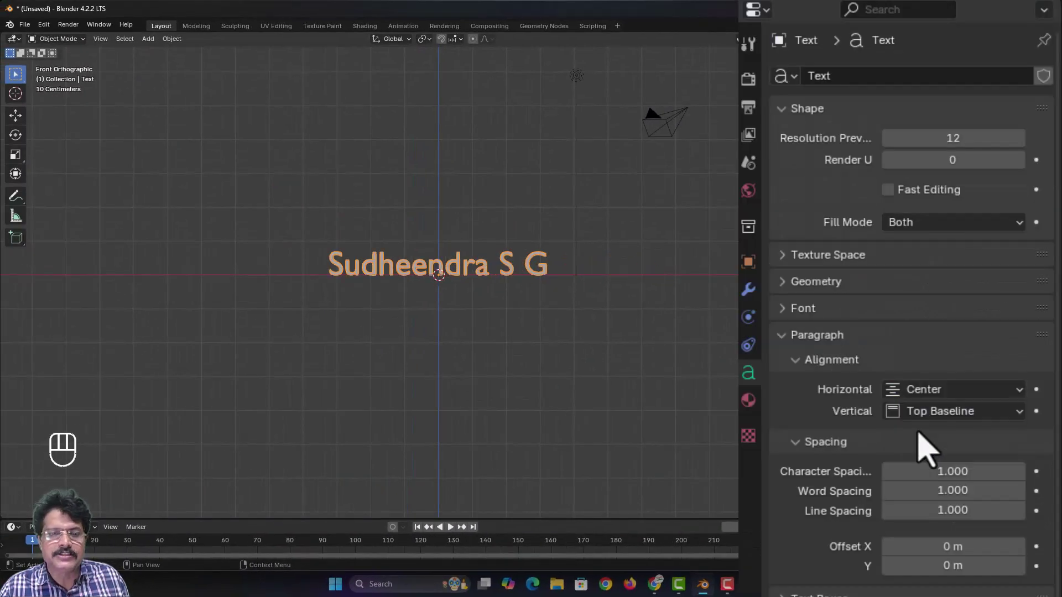
pyautogui.click(921, 411)
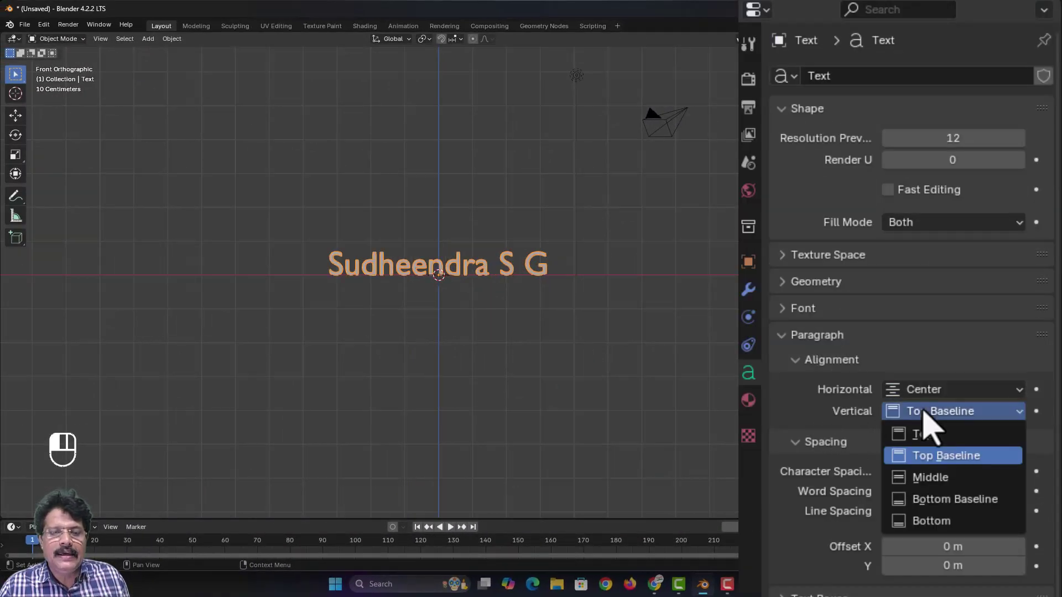
pyautogui.click(920, 478)
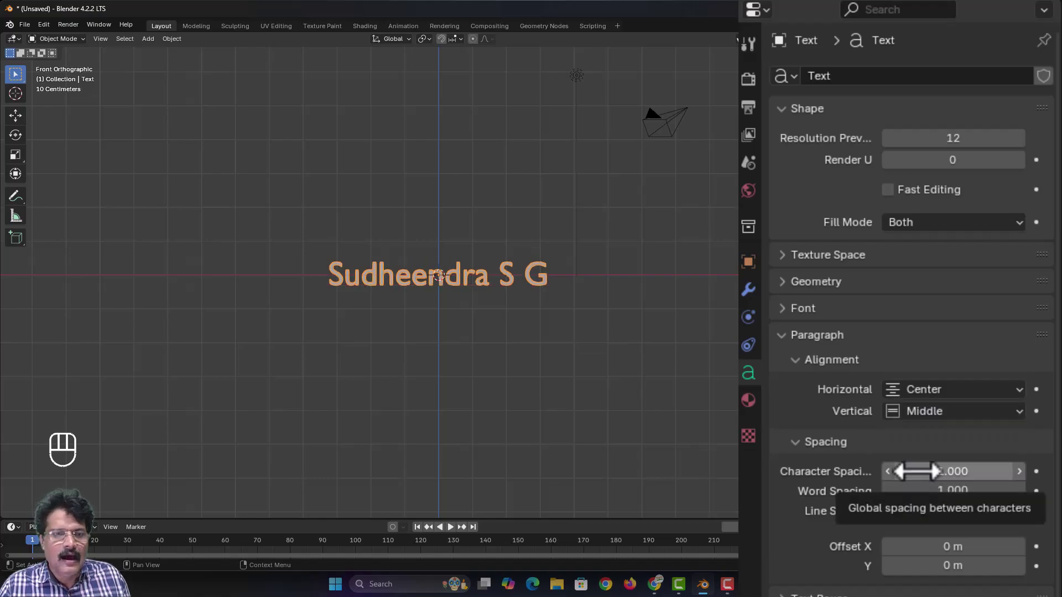
# Step: Give the text thickness by setting its geometry Extrude value to 0.04 m
pyautogui.click(783, 281)
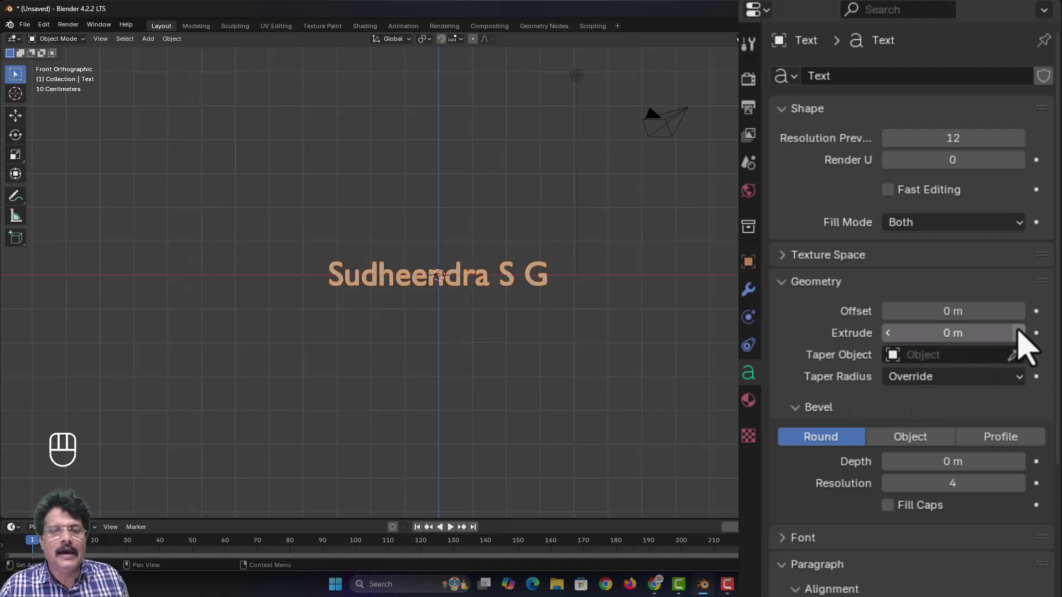
pyautogui.moveTo(490, 271); pyautogui.dragTo(526, 322, button='middle')
pyautogui.scroll(3, 528, 320)
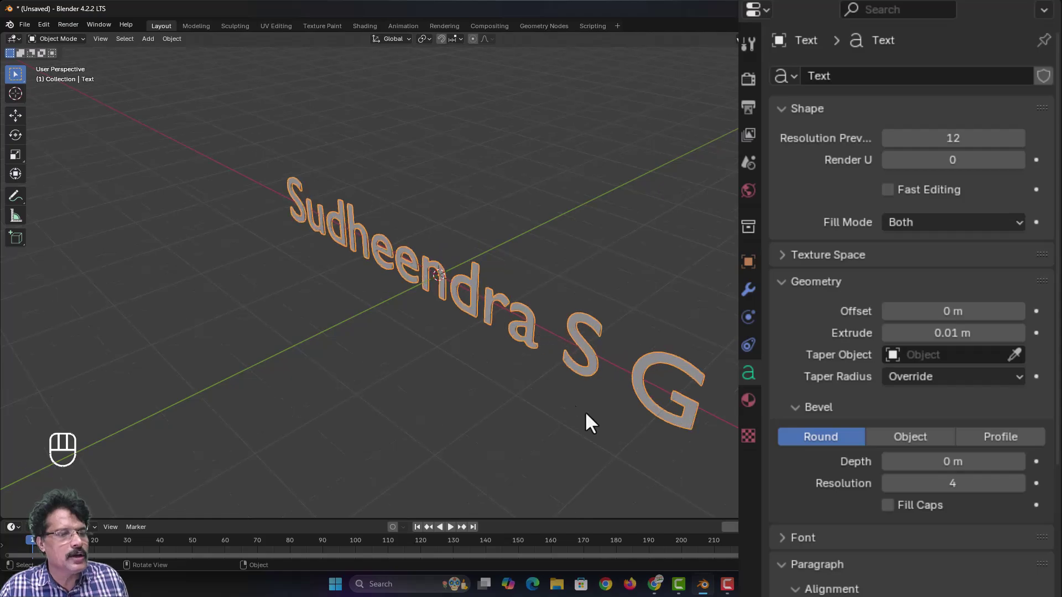
pyautogui.moveTo(1018, 333); pyautogui.dragTo(1059, 332)
pyautogui.moveTo(569, 439); pyautogui.dragTo(514, 408, button='middle')
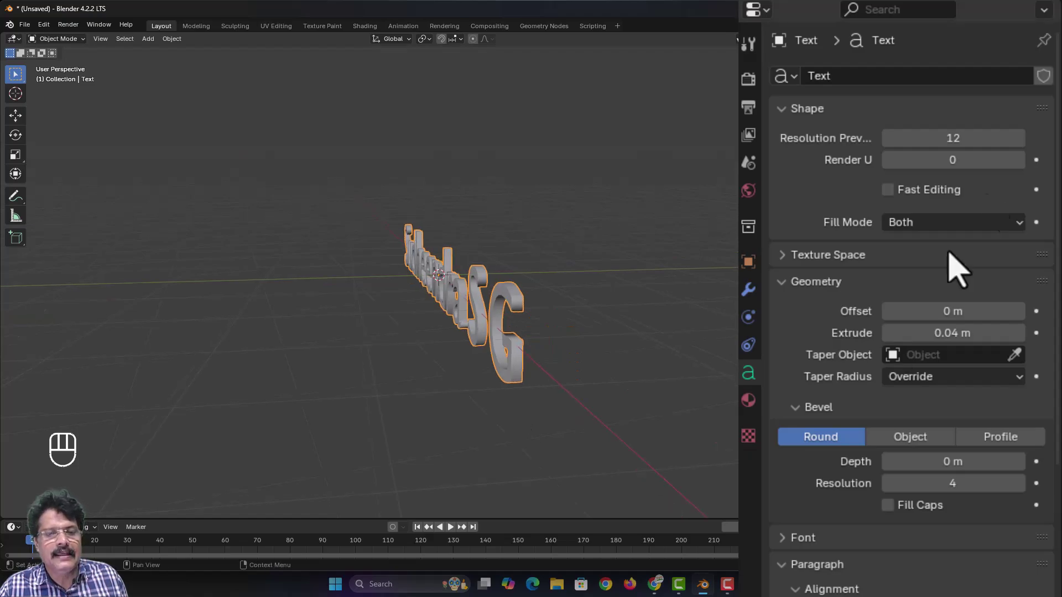
# Step: Round the text's edges with a bevel depth of 0.02 m and inspect the letters at an angle
pyautogui.click(1018, 461)
pyautogui.click(1018, 462)
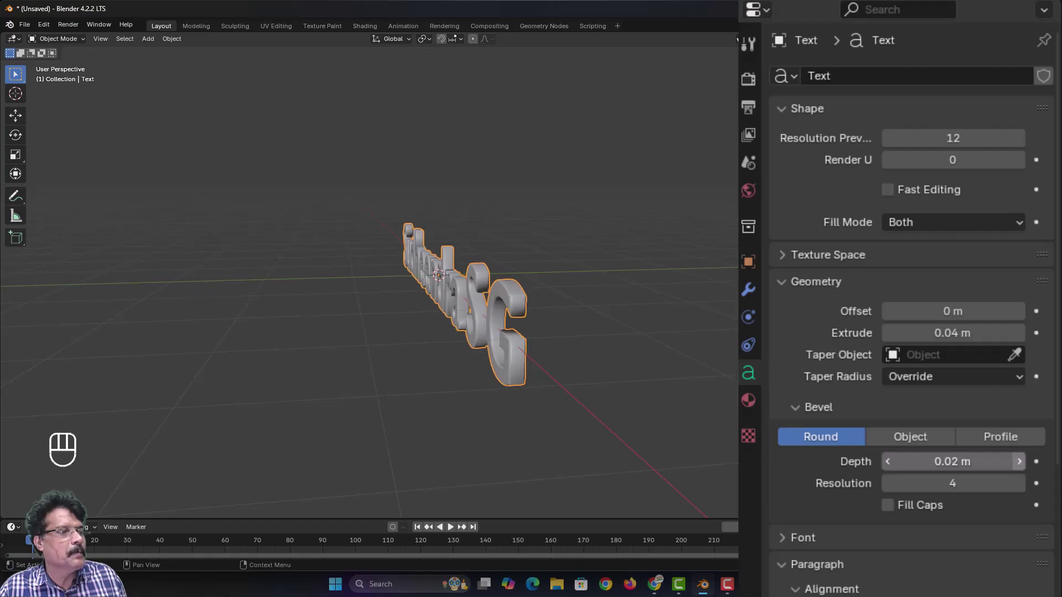
pyautogui.moveTo(484, 435); pyautogui.dragTo(557, 466, button='middle')
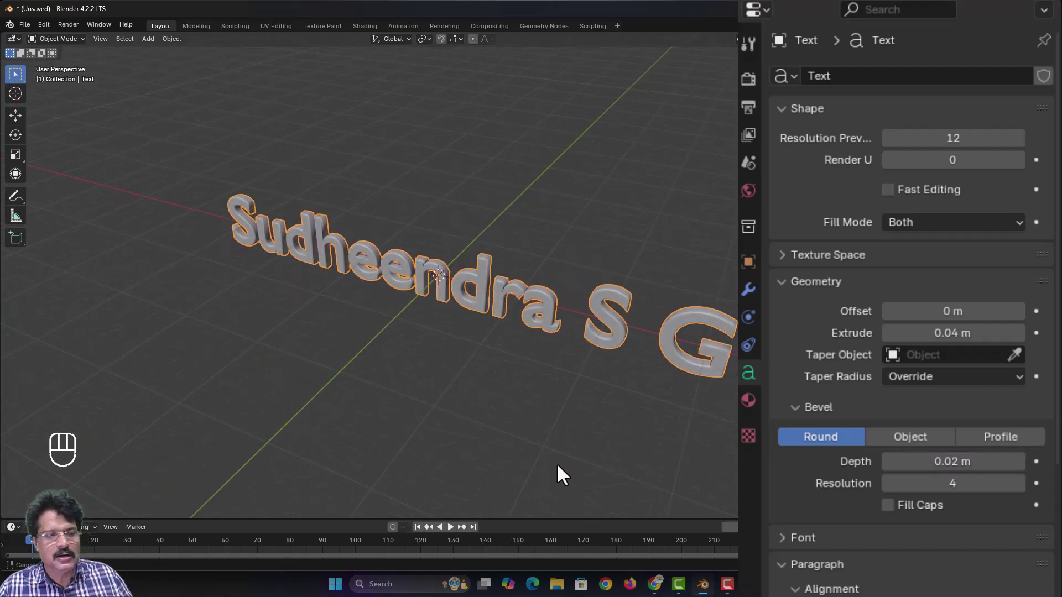
# Step: Return to the front view and rename the text object with the person's lowercase first name
pyautogui.press('KP_1')
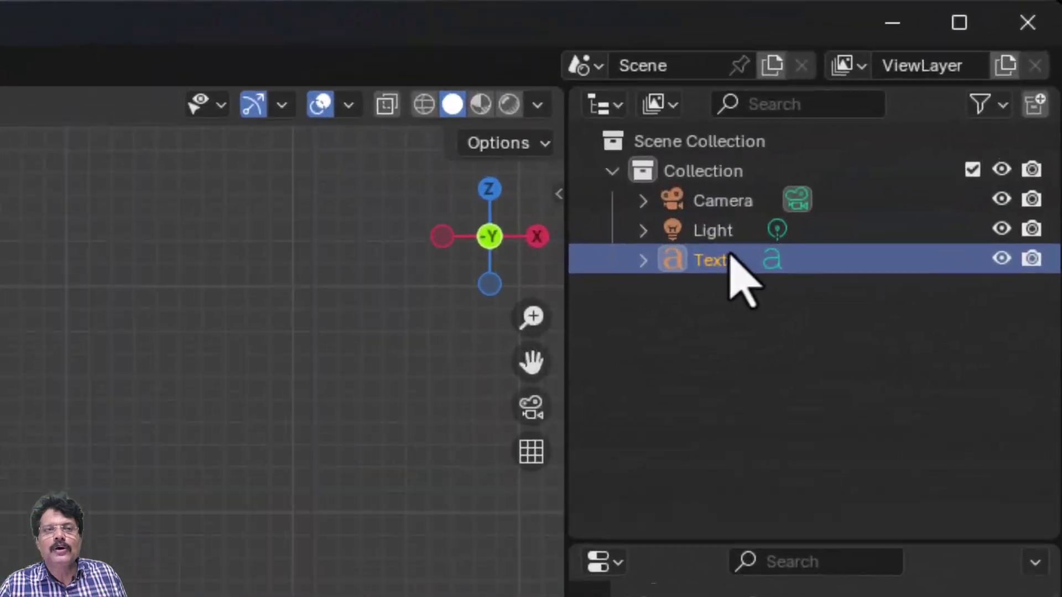
pyautogui.doubleClick(940, 97)
pyautogui.write('sudheendra')
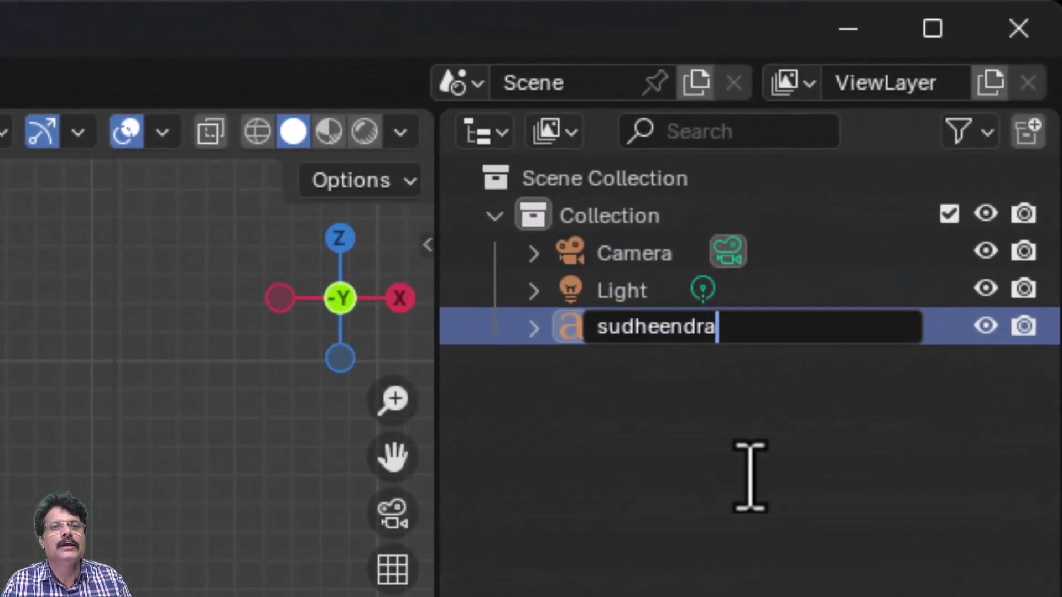
pyautogui.press('Return')
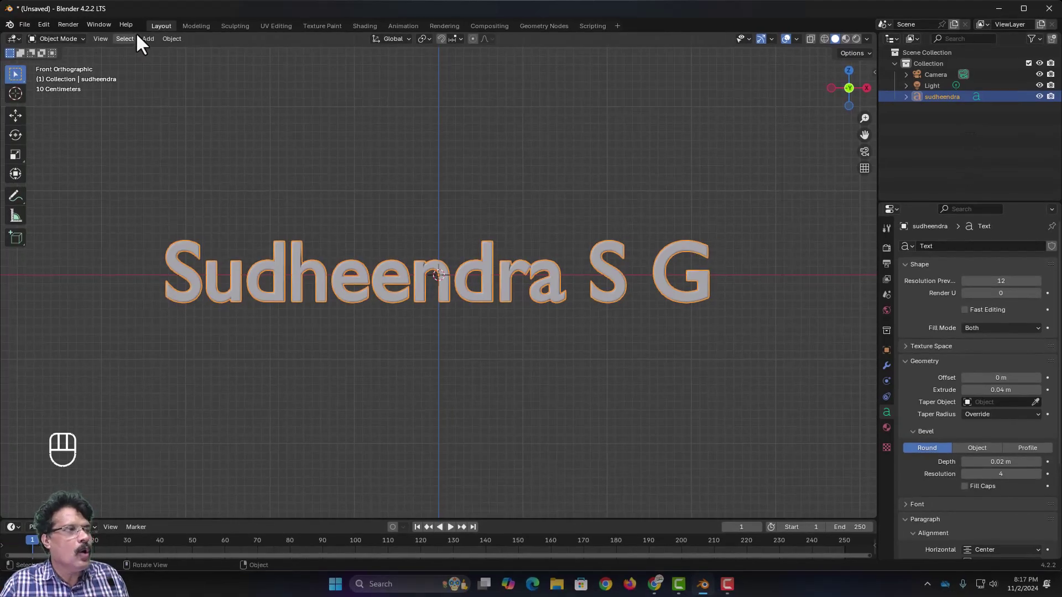
# Step: Add a lattice at the centre of the 3D text
pyautogui.hotkey('shift', 'a')
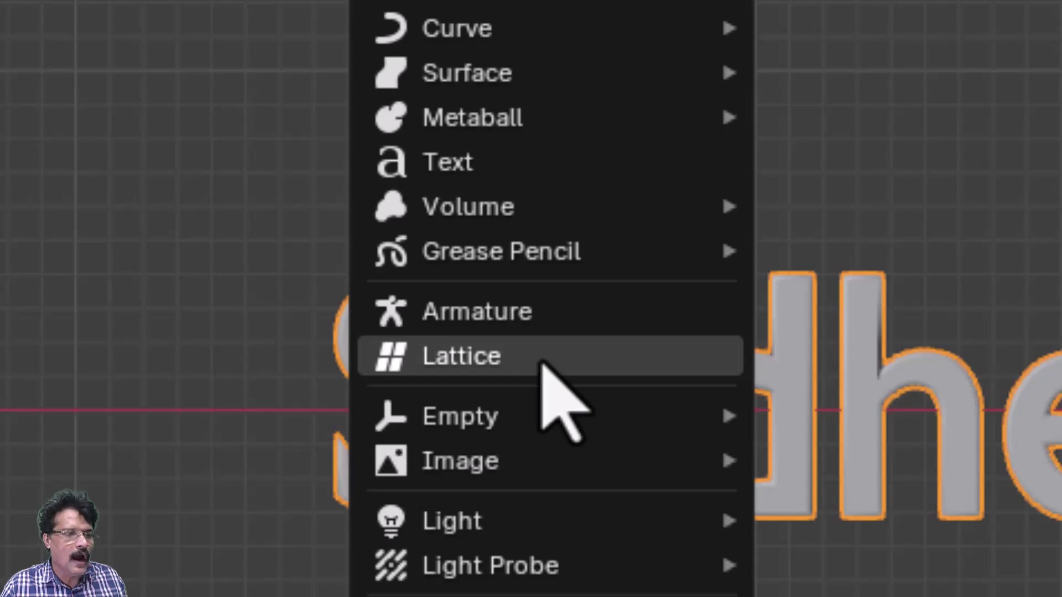
pyautogui.click(543, 356)
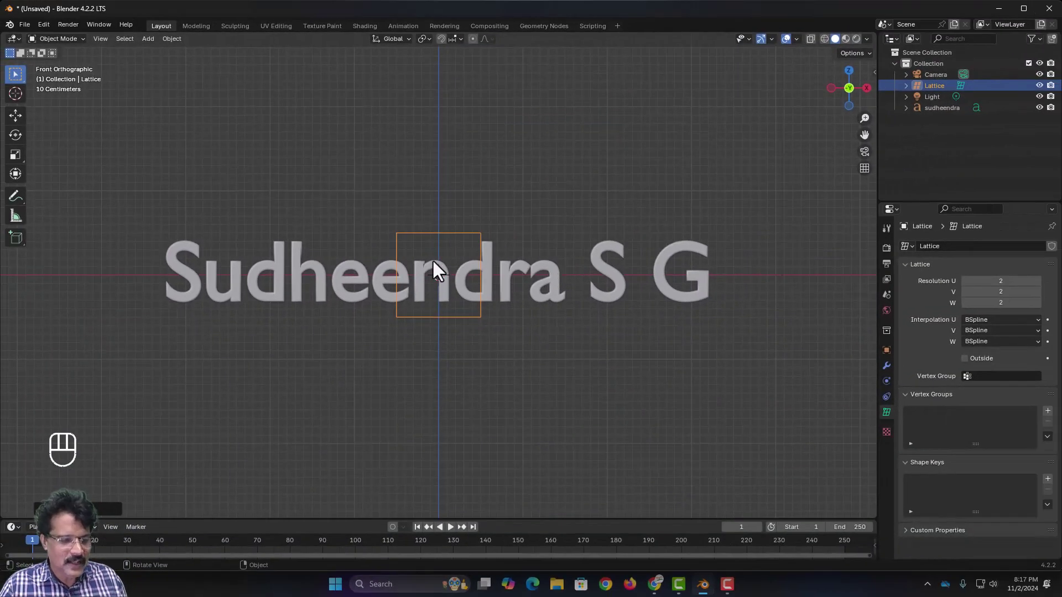
# Step: Scale the lattice along X to match the text's width and along Z to match the letter height
pyautogui.press('s')
pyautogui.press('x')
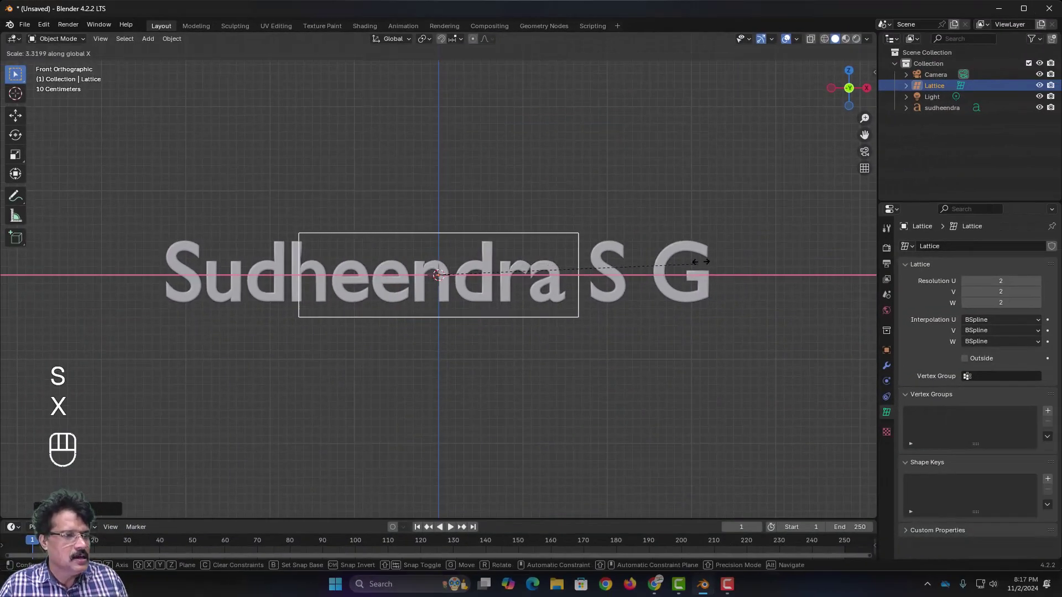
pyautogui.click(67, 252)
pyautogui.press('s')
pyautogui.press('z')
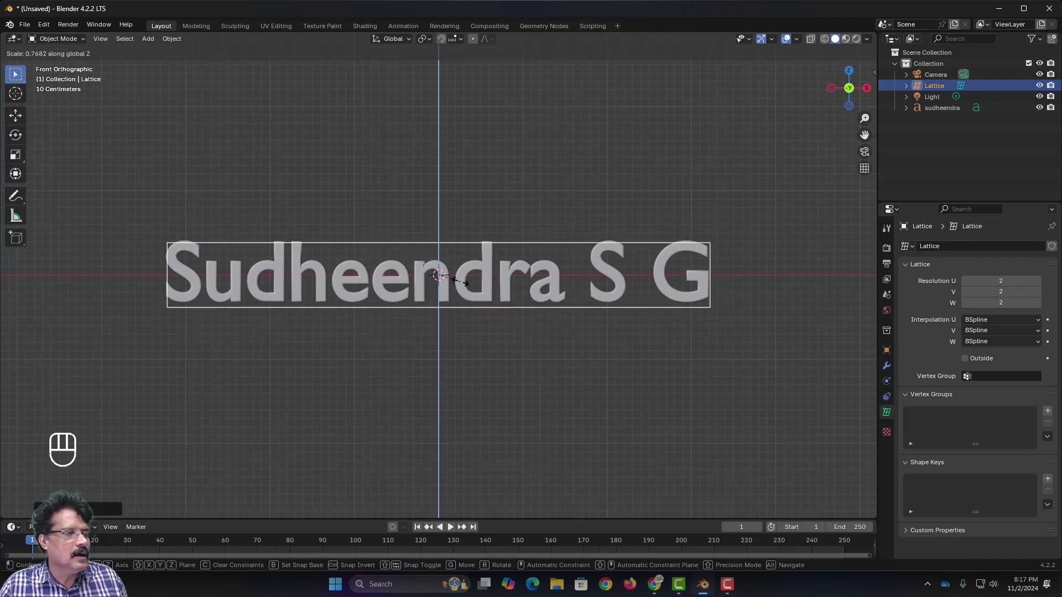
pyautogui.click(462, 274)
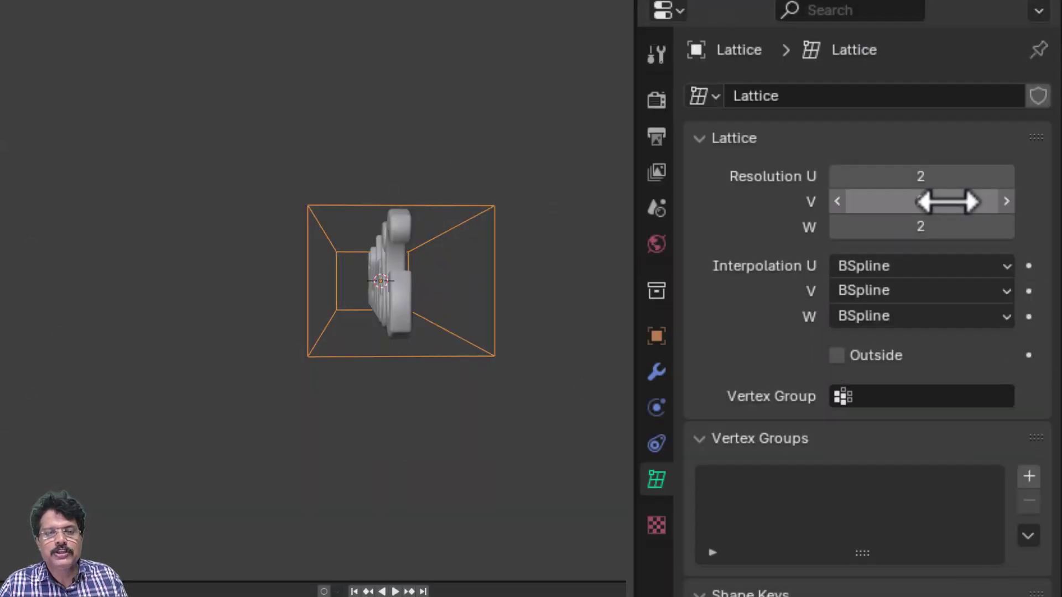
# Step: Flatten the lattice into a single plane by setting its V resolution to 1
pyautogui.click(1032, 294)
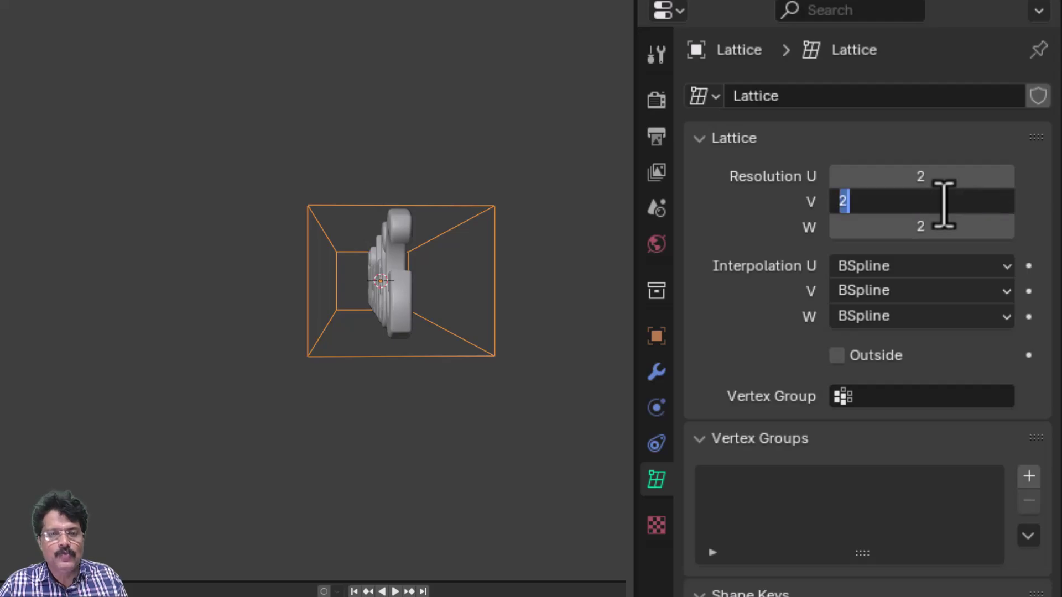
pyautogui.write('1')
pyautogui.press('Return')
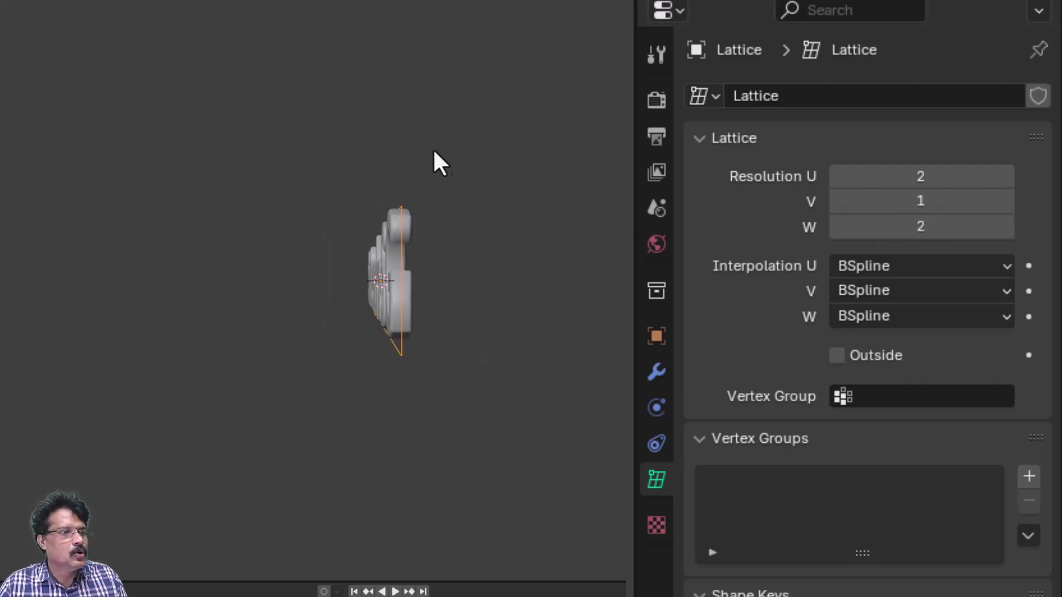
# Step: In the right side view, move the 3D text along negative Y until its back face meets the lattice plane
pyautogui.scroll(4, 417, 274)
pyautogui.press('KP_3')
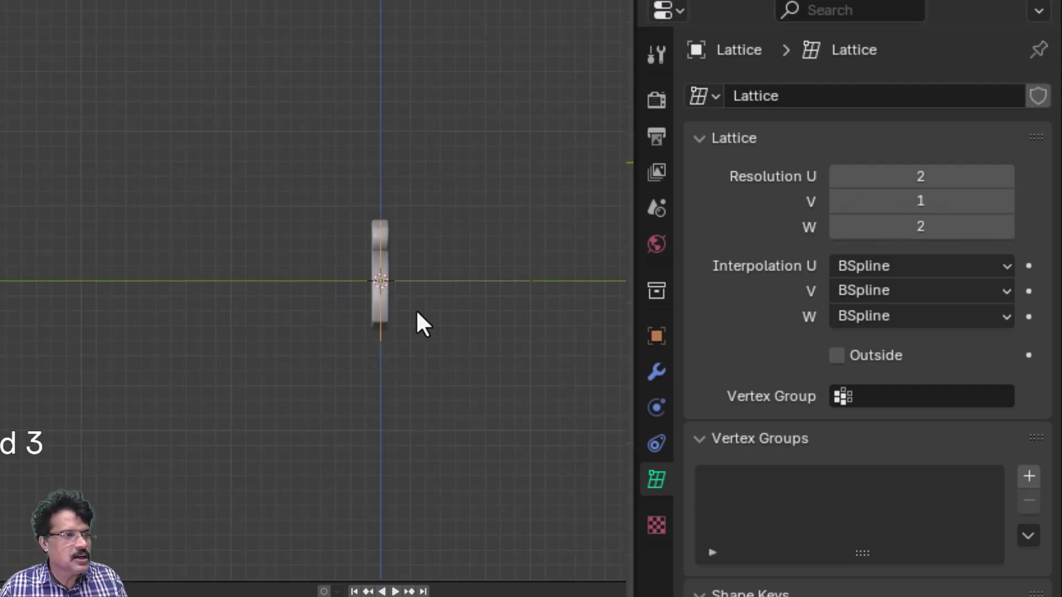
pyautogui.scroll(7, 416, 314)
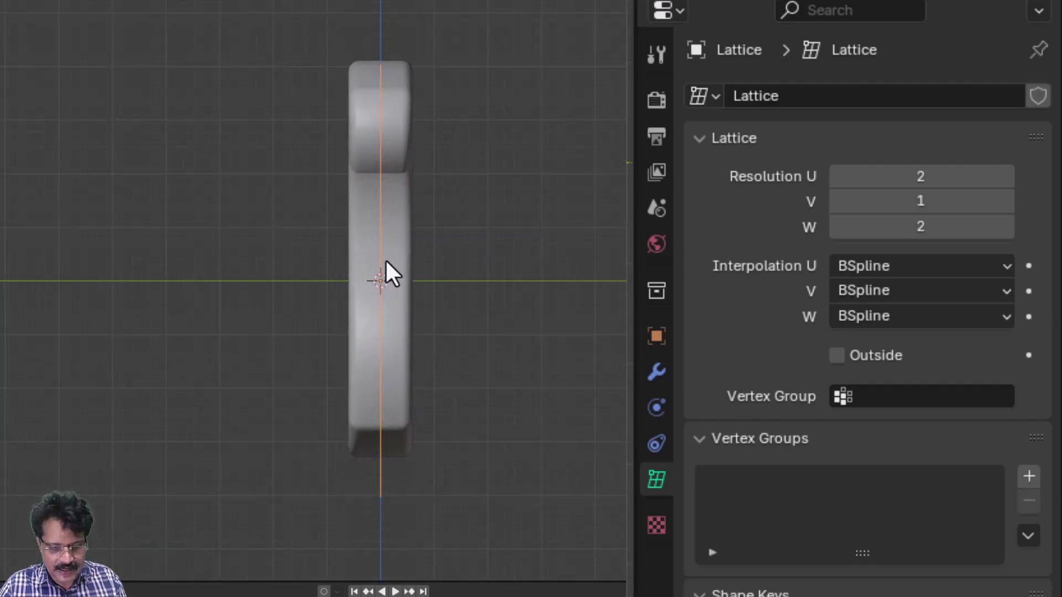
pyautogui.click(358, 247)
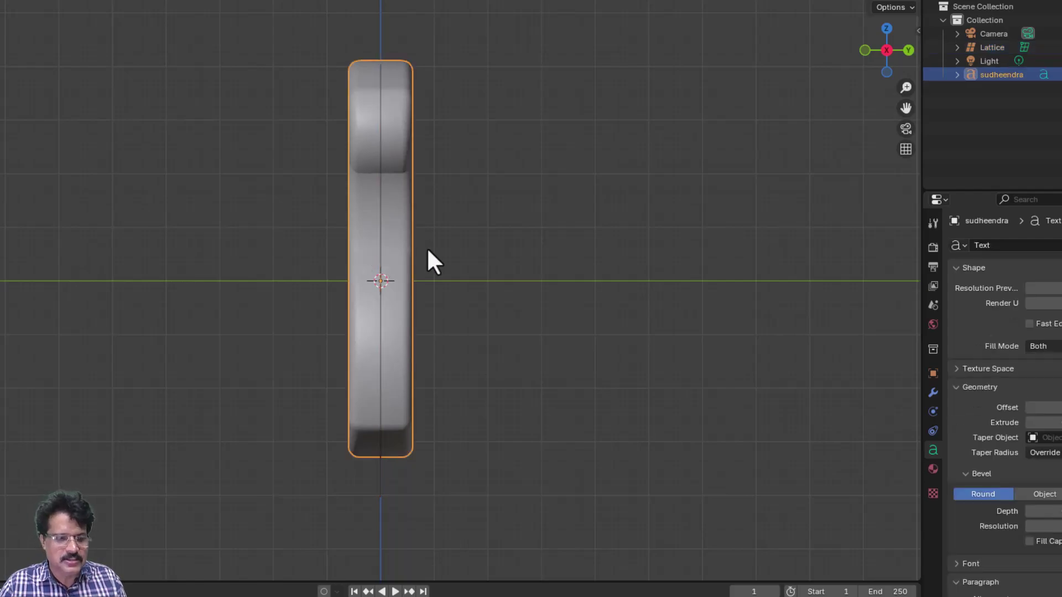
pyautogui.press('g')
pyautogui.press('y')
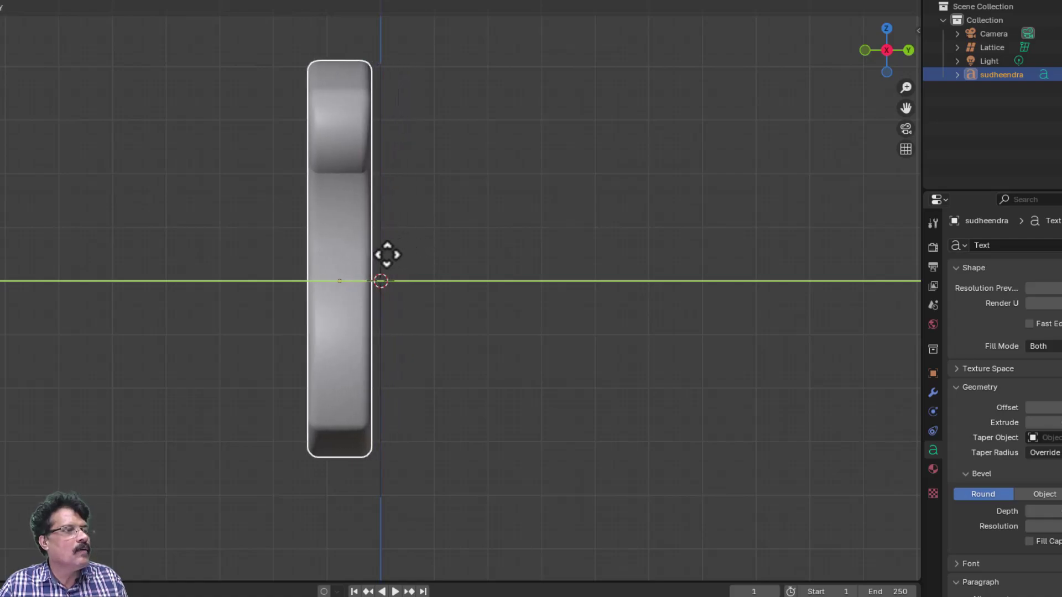
pyautogui.click(397, 247)
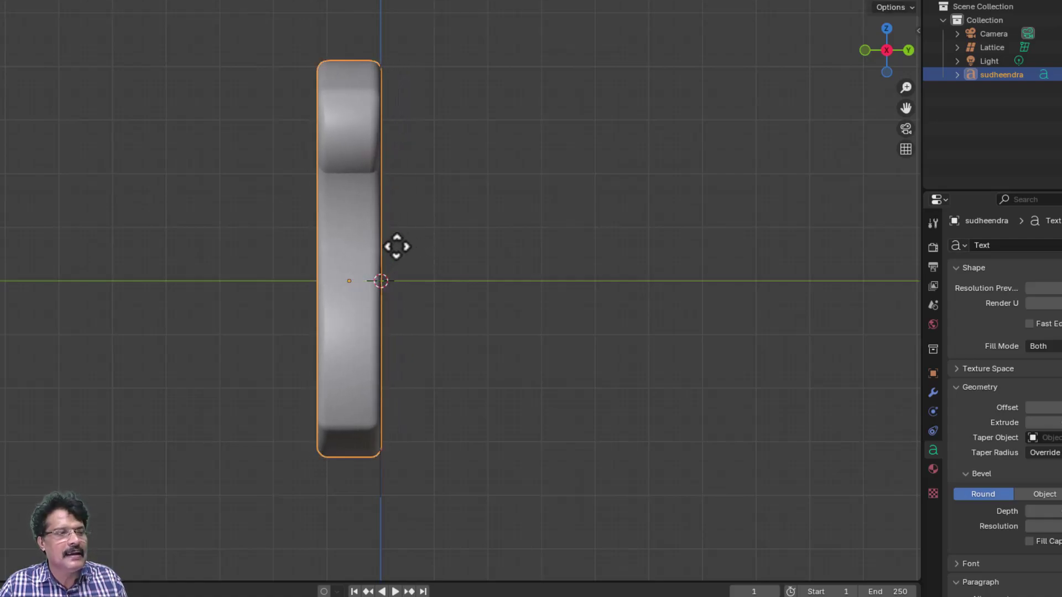
# Step: Subdivide the lattice with a resolution of 40 in U and 10 in W, keeping V at 1
pyautogui.scroll(-3, 415, 210)
pyautogui.moveTo(415, 211)
pyautogui.mouseDown(button='middle')
pyautogui.moveTo(427, 287)
pyautogui.moveTo(477, 264)
pyautogui.moveTo(418, 191)
pyautogui.mouseUp(button='middle')
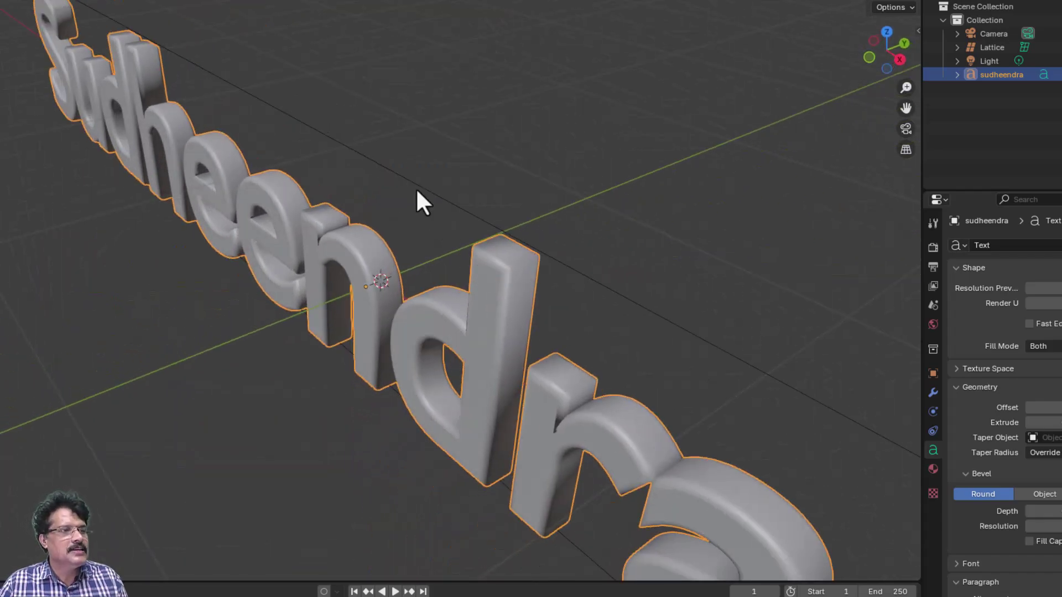
pyautogui.click(421, 184)
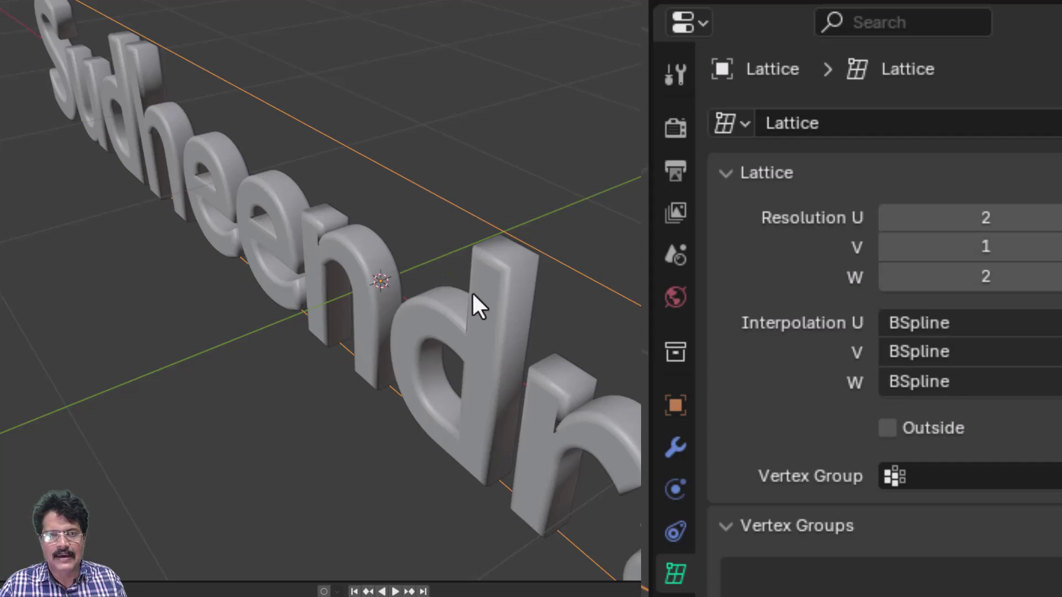
pyautogui.click(974, 216)
pyautogui.write('10')
pyautogui.press('Tab')
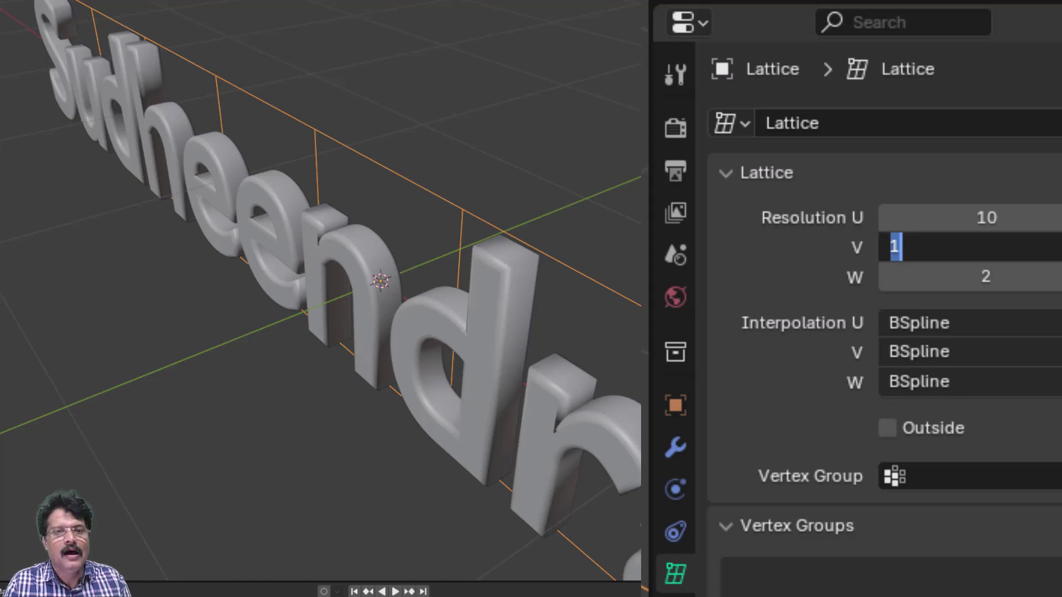
pyautogui.press('Tab')
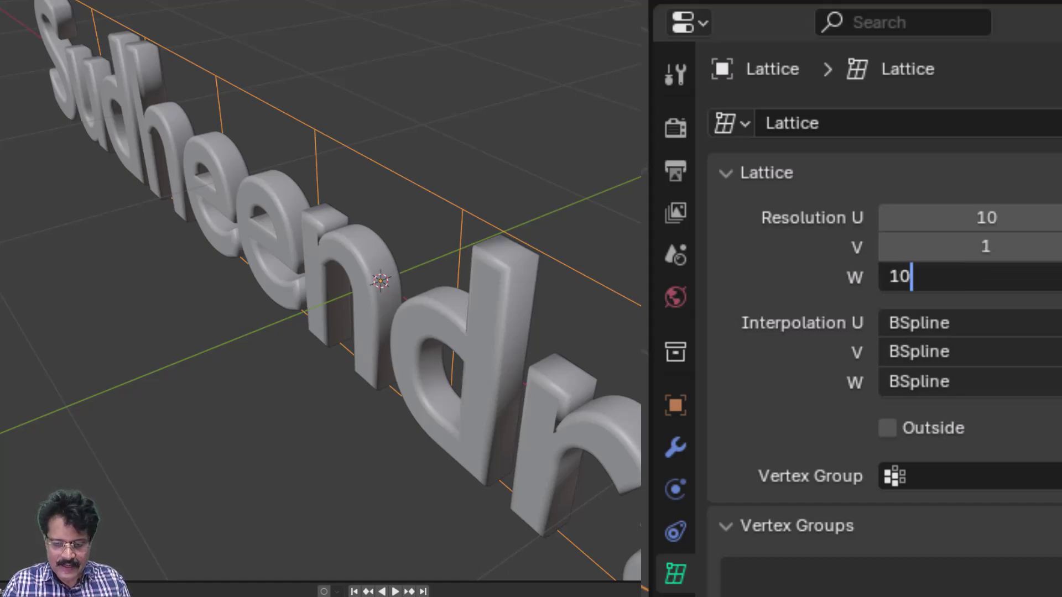
pyautogui.write('10')
pyautogui.press('Return')
pyautogui.click(933, 221)
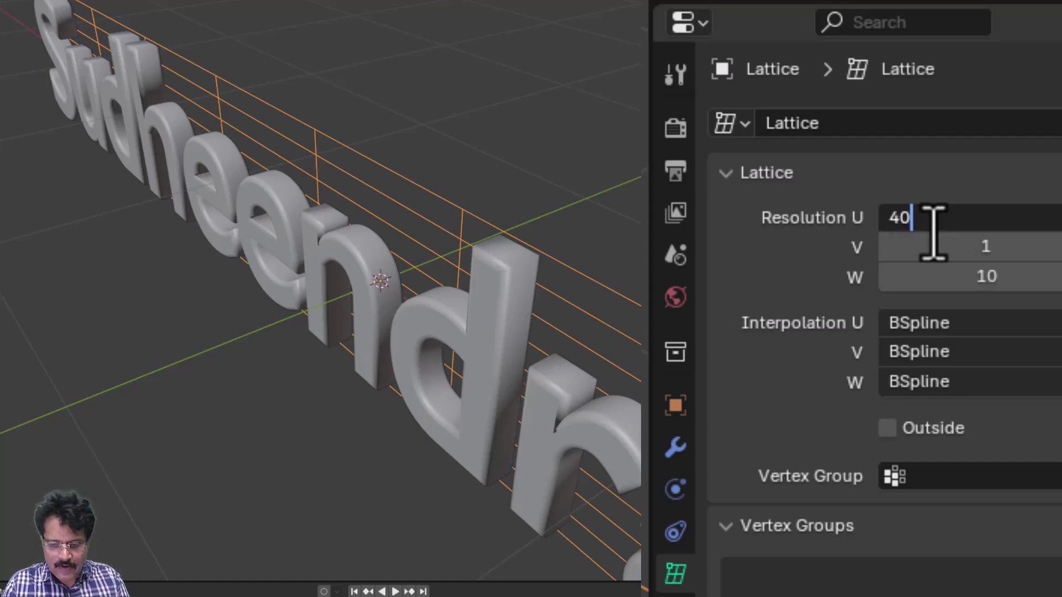
pyautogui.press('Return')
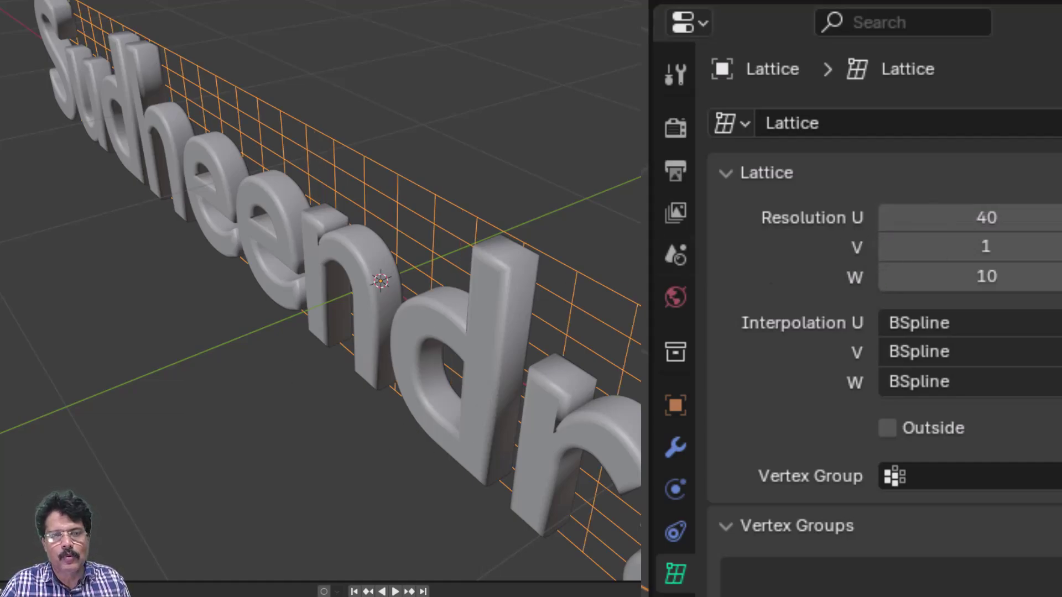
# Step: Add a Lattice deform modifier to the 3D text and assign the Lattice object as its target
pyautogui.scroll(-1, 329, 235)
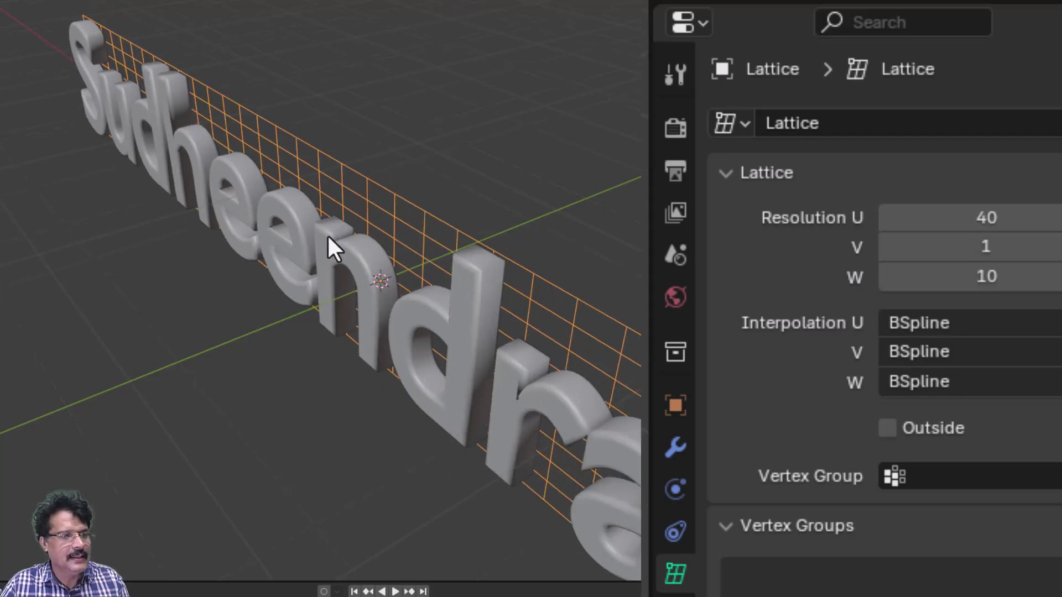
pyautogui.scroll(-6, 327, 233)
pyautogui.moveTo(319, 293); pyautogui.dragTo(359, 298, button='middle')
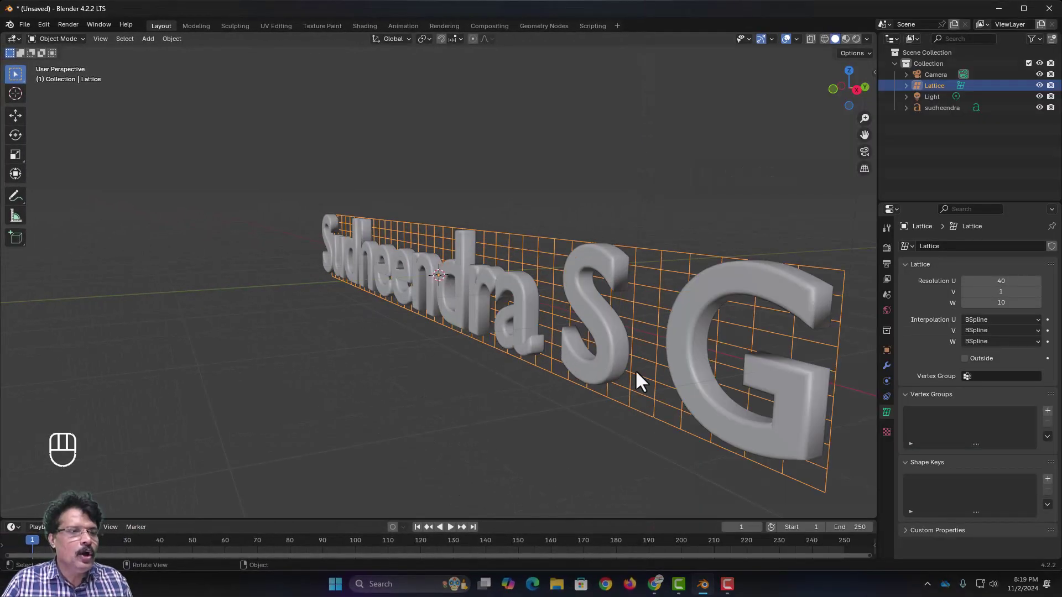
pyautogui.click(615, 336)
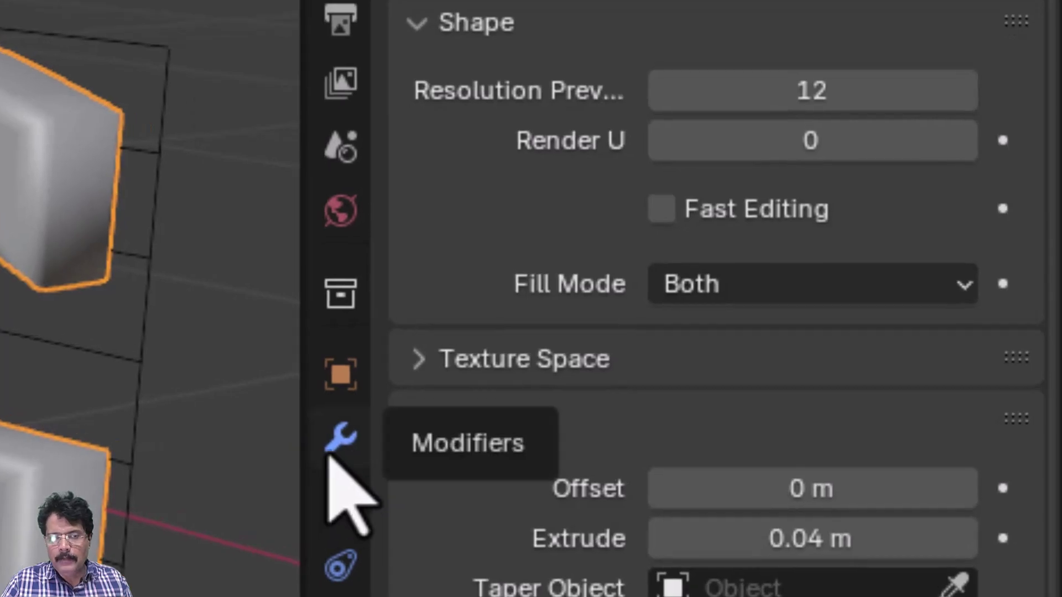
pyautogui.click(331, 449)
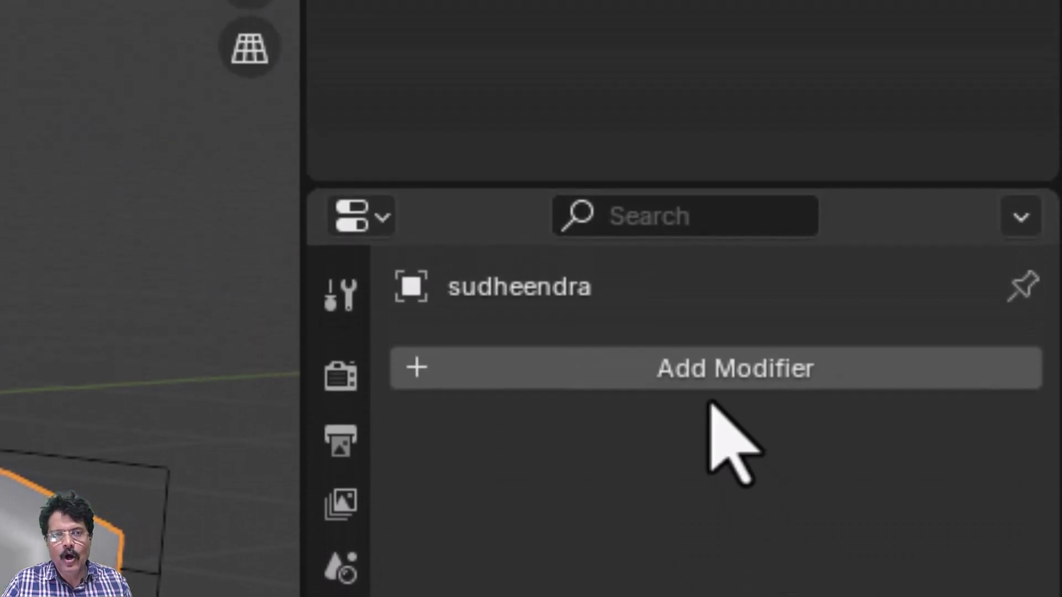
pyautogui.click(701, 380)
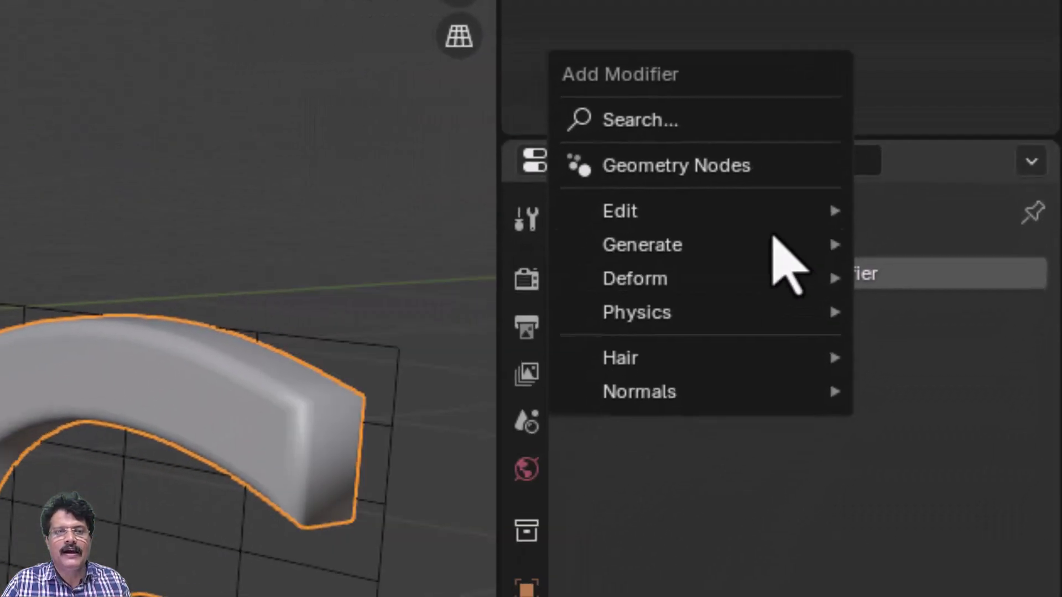
pyautogui.moveTo(636, 293)
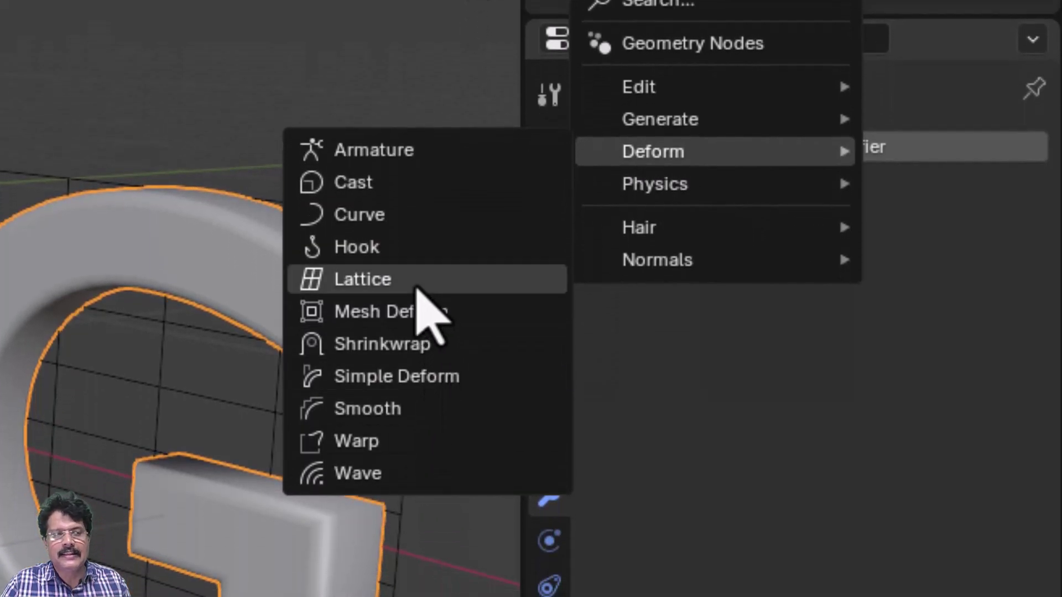
pyautogui.click(418, 282)
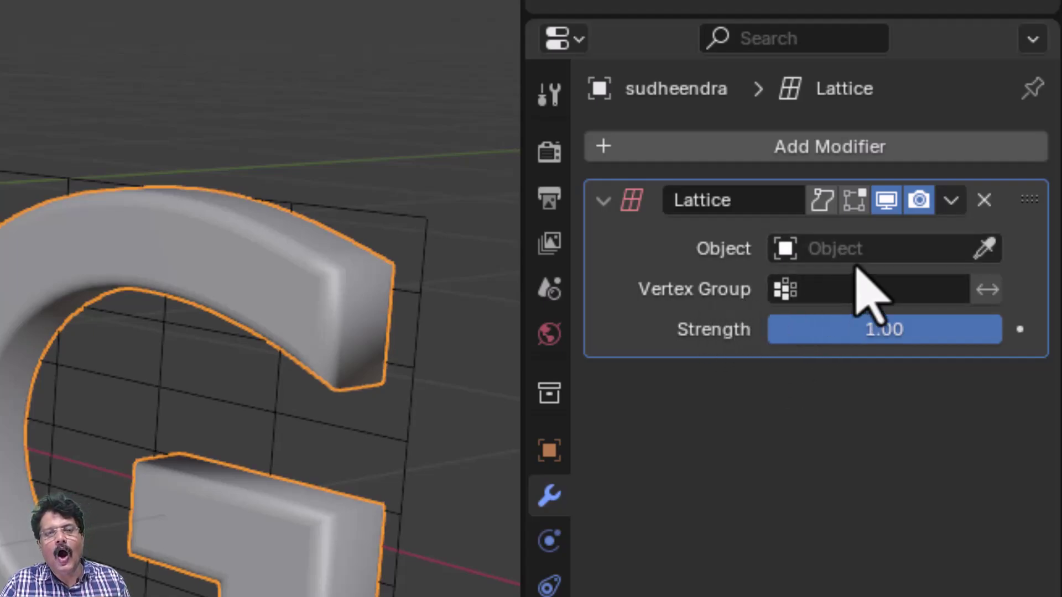
pyautogui.click(854, 249)
pyautogui.click(801, 299)
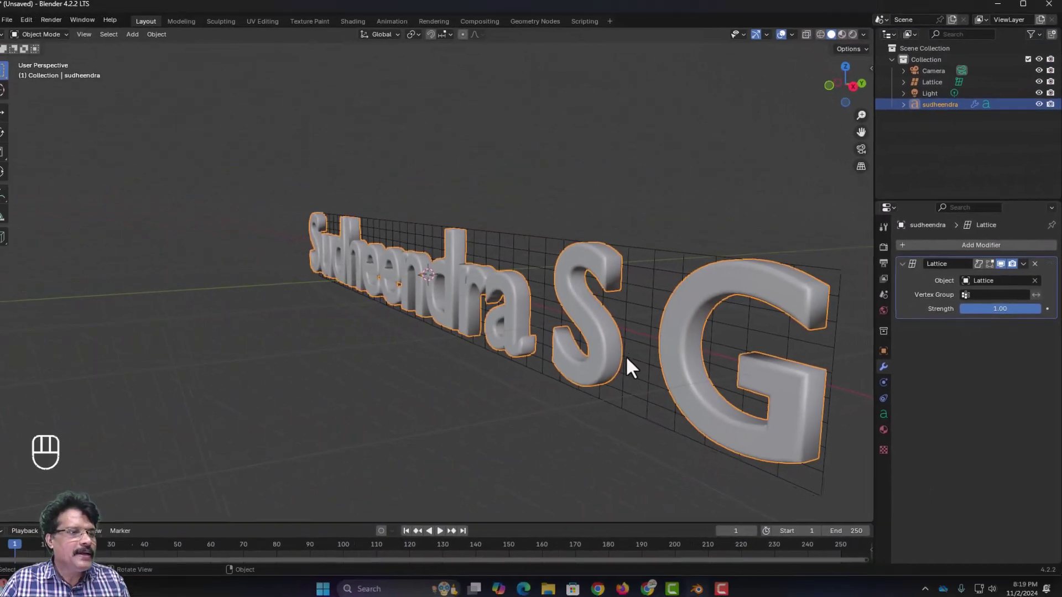
# Step: Try moving two upper-edge lattice points behind the second letter d along negative Y to test the text's deformation
pyautogui.click(498, 250)
pyautogui.scroll(-3, 497, 255)
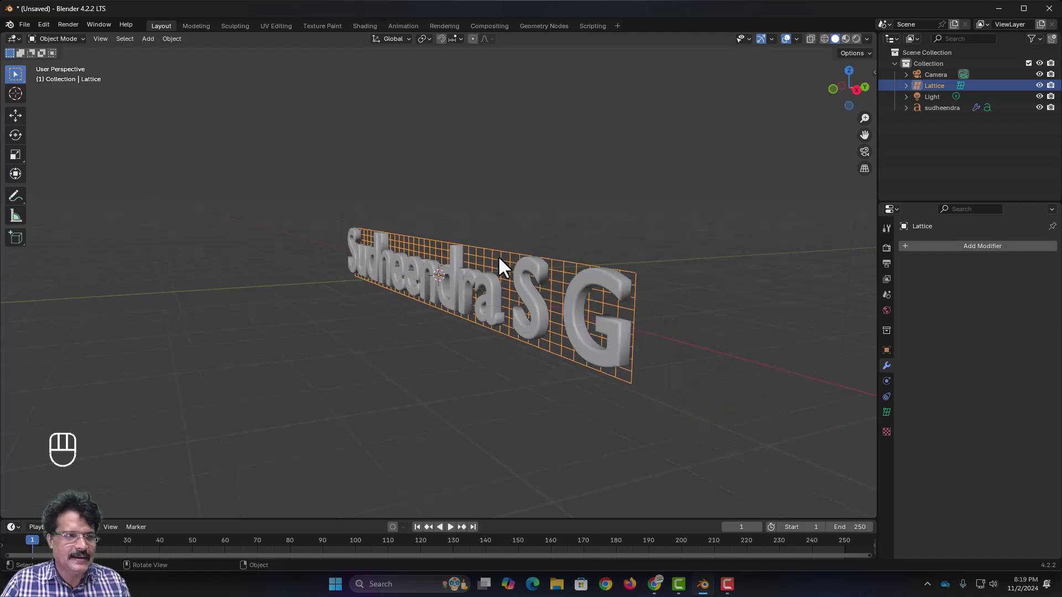
pyautogui.press('Tab')
pyautogui.moveTo(474, 334); pyautogui.dragTo(466, 369, button='middle')
pyautogui.scroll(4, 465, 369)
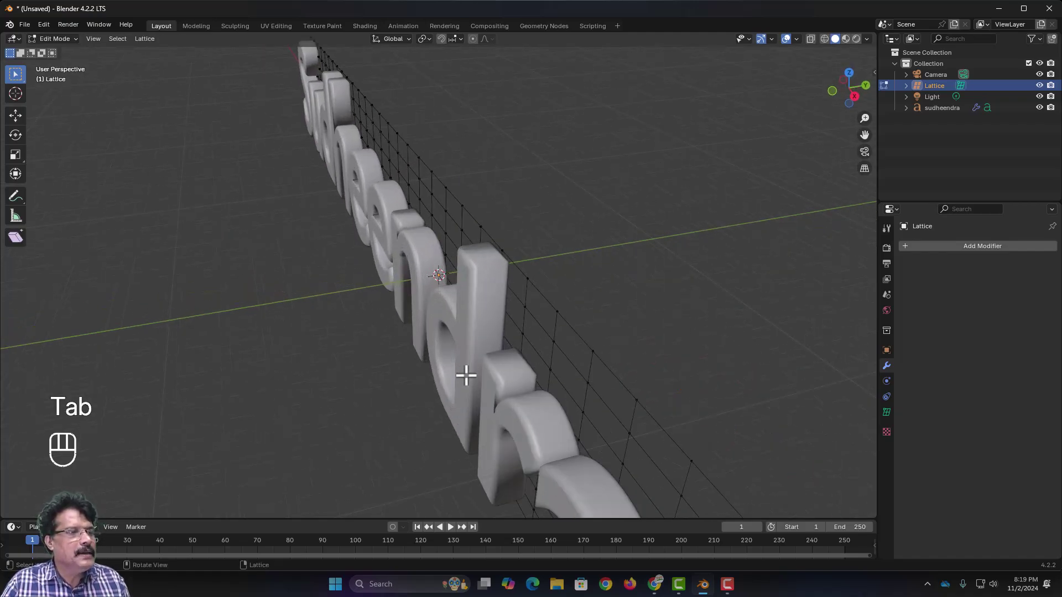
pyautogui.moveTo(479, 220); pyautogui.dragTo(523, 289)
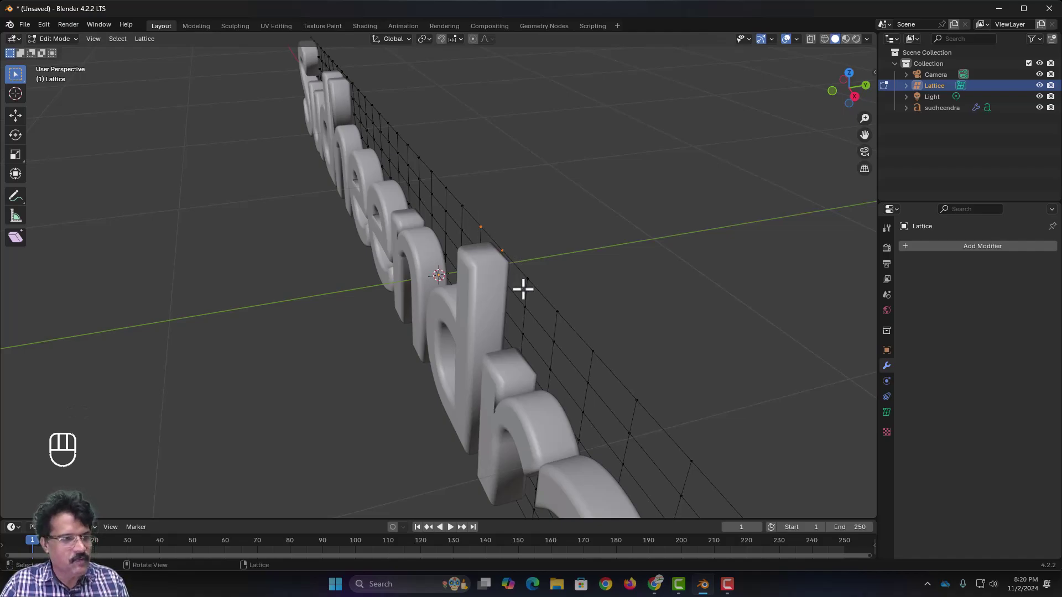
pyautogui.press('g')
pyautogui.press('y')
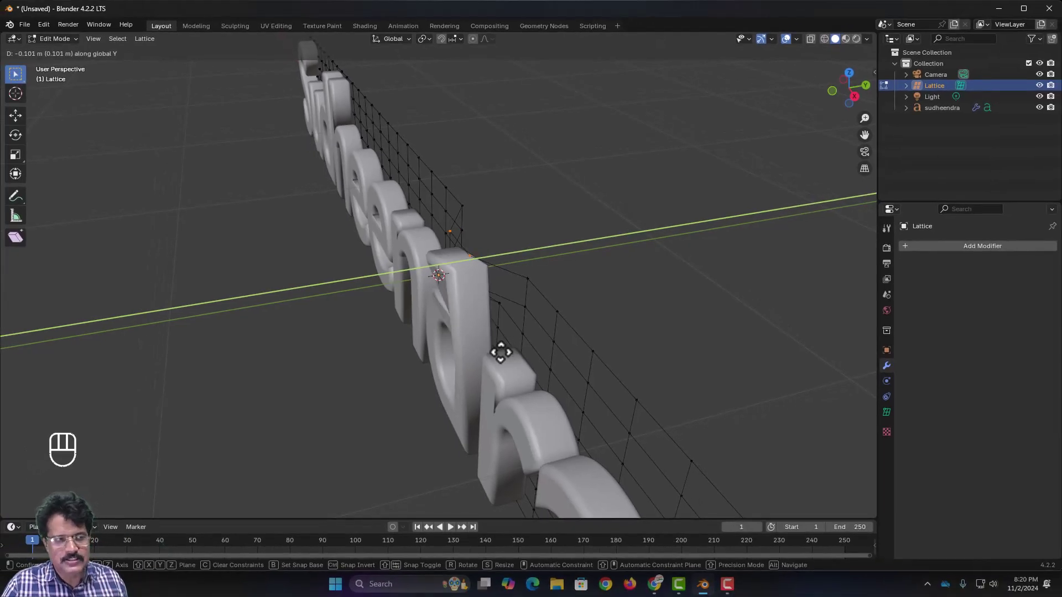
pyautogui.click(517, 336)
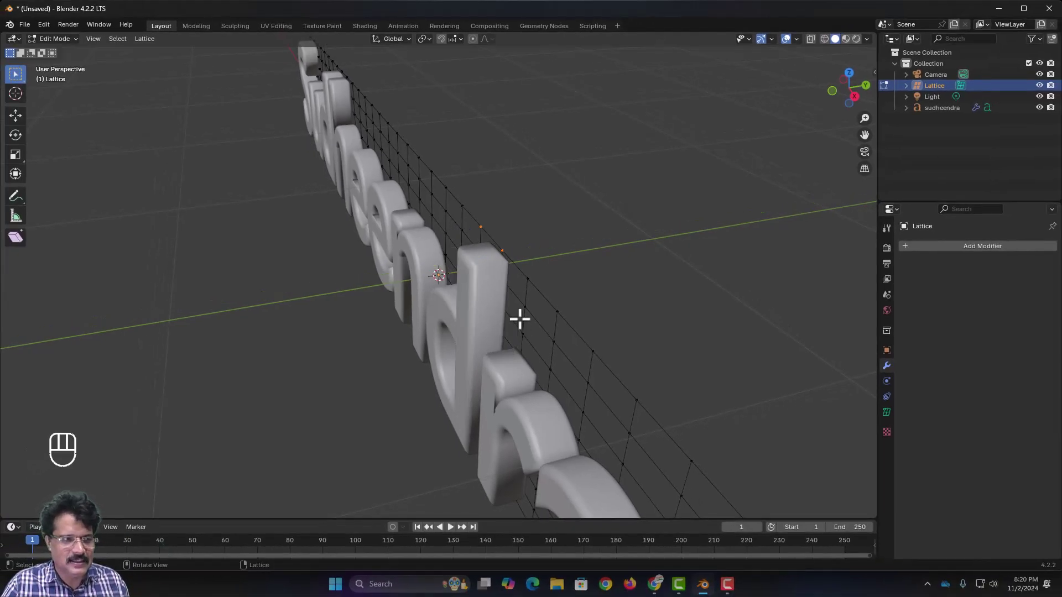
pyautogui.press('Tab')
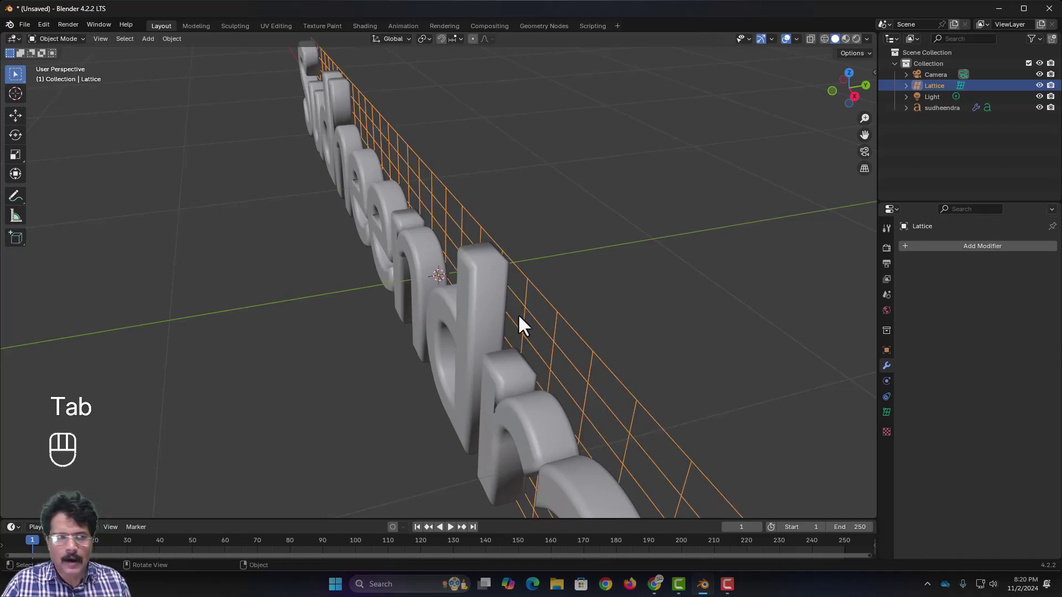
# Step: Parent the 3D text to the lattice using Object (Keep Transform)
pyautogui.scroll(-6, 518, 313)
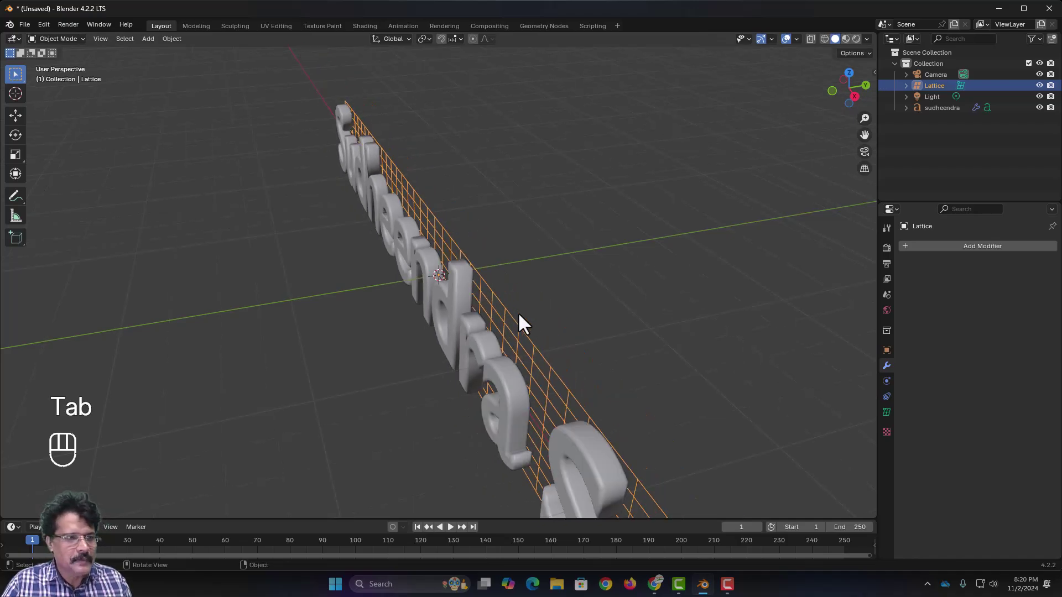
pyautogui.click(477, 331)
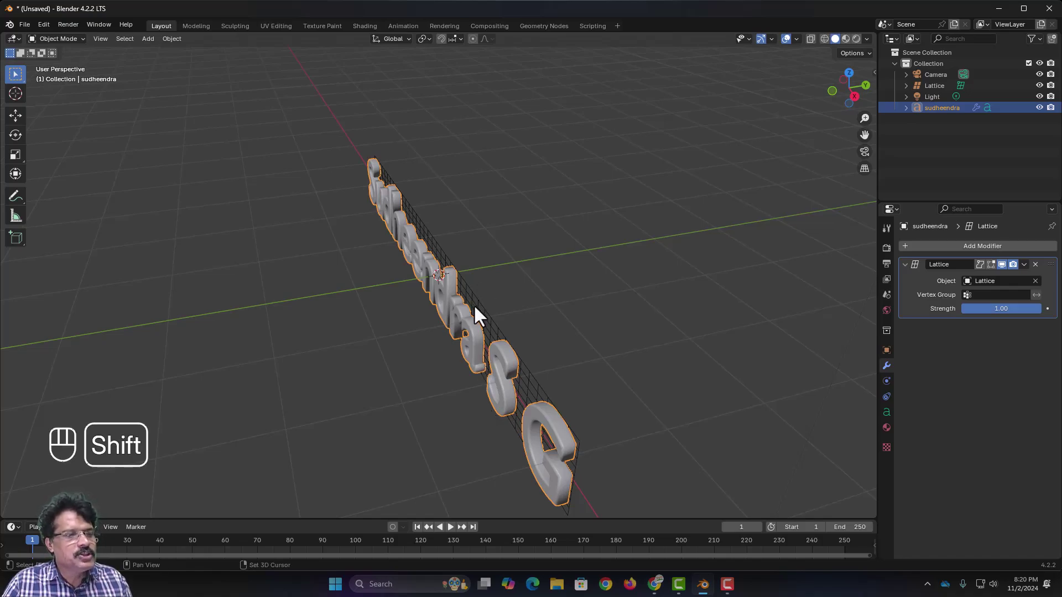
pyautogui.keyDown('shift'); pyautogui.click(488, 335); pyautogui.keyUp('shift')
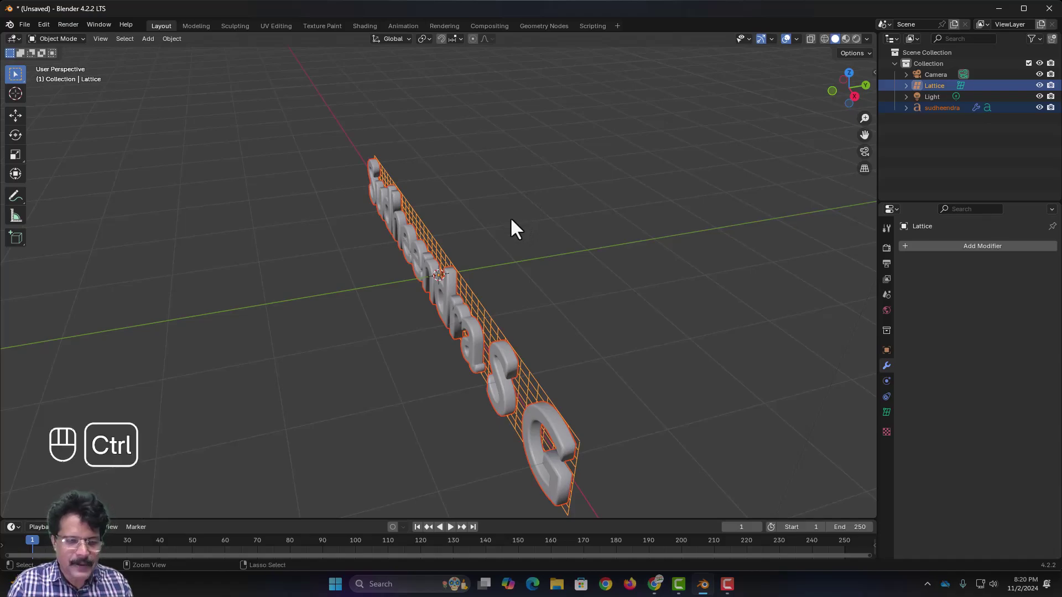
pyautogui.hotkey('ctrl', 'p')
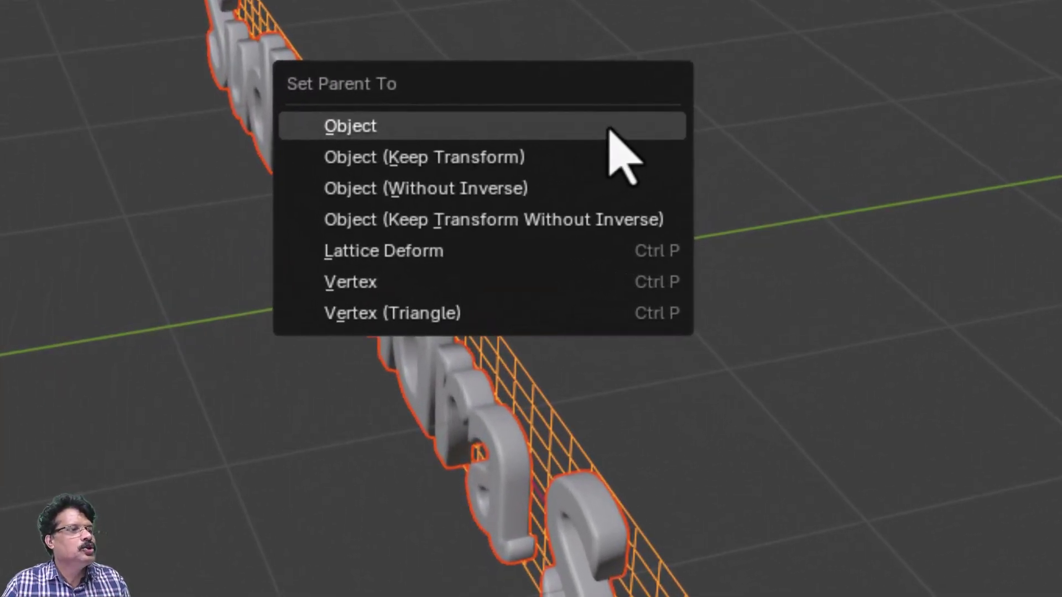
pyautogui.click(532, 157)
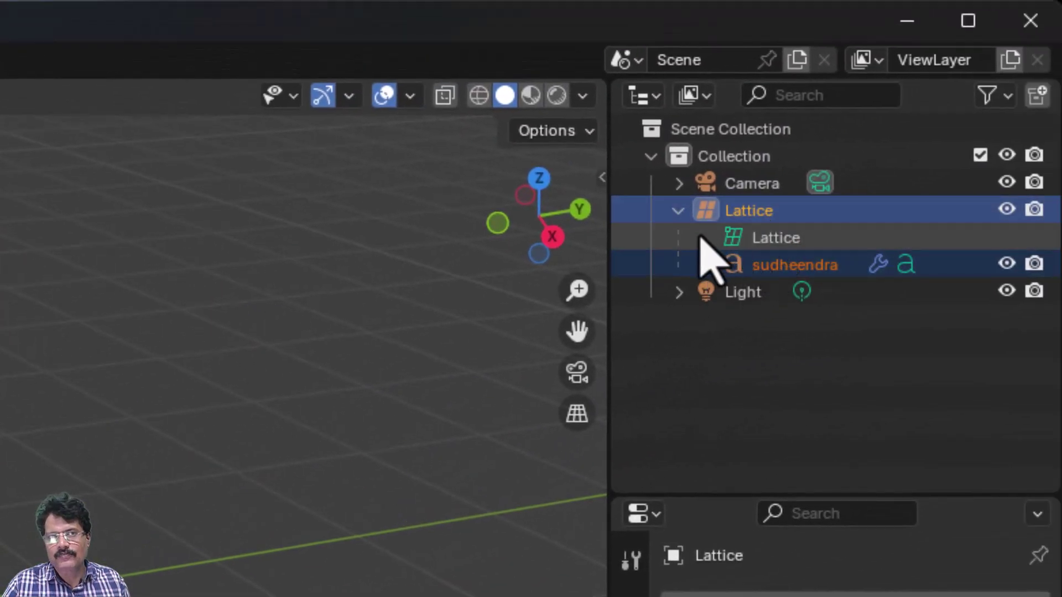
# Step: Add a UV sphere mesh at the 3D cursor
pyautogui.click(678, 210)
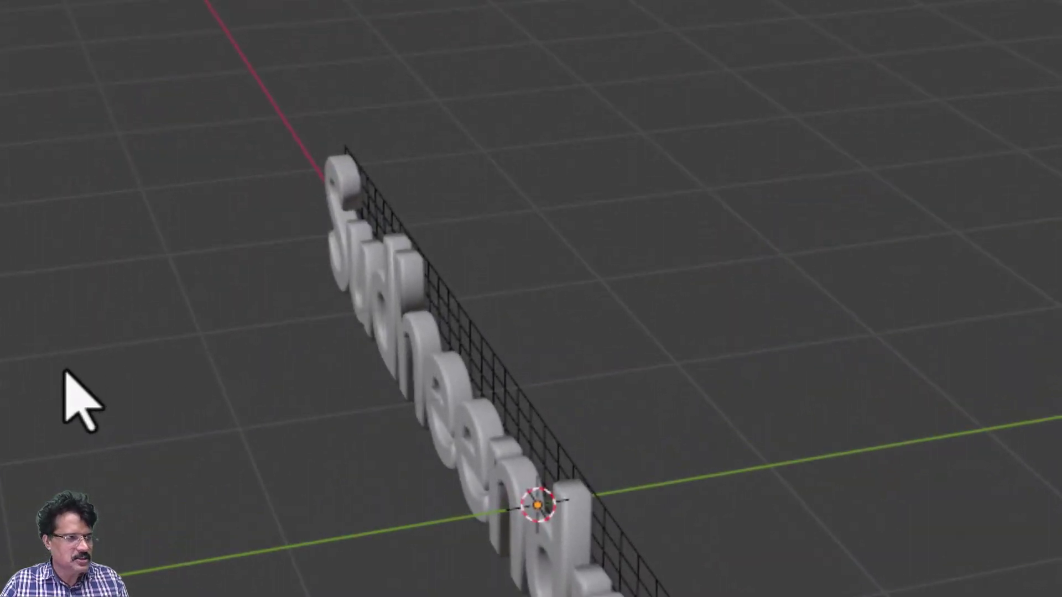
pyautogui.hotkey('shift', 'a')
pyautogui.moveTo(179, 108)
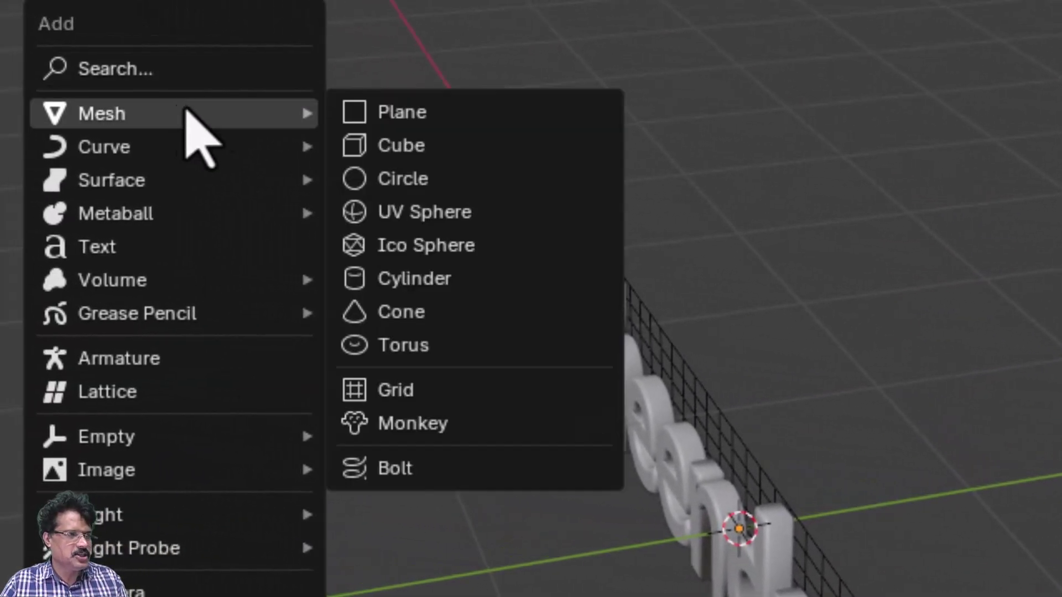
pyautogui.click(432, 219)
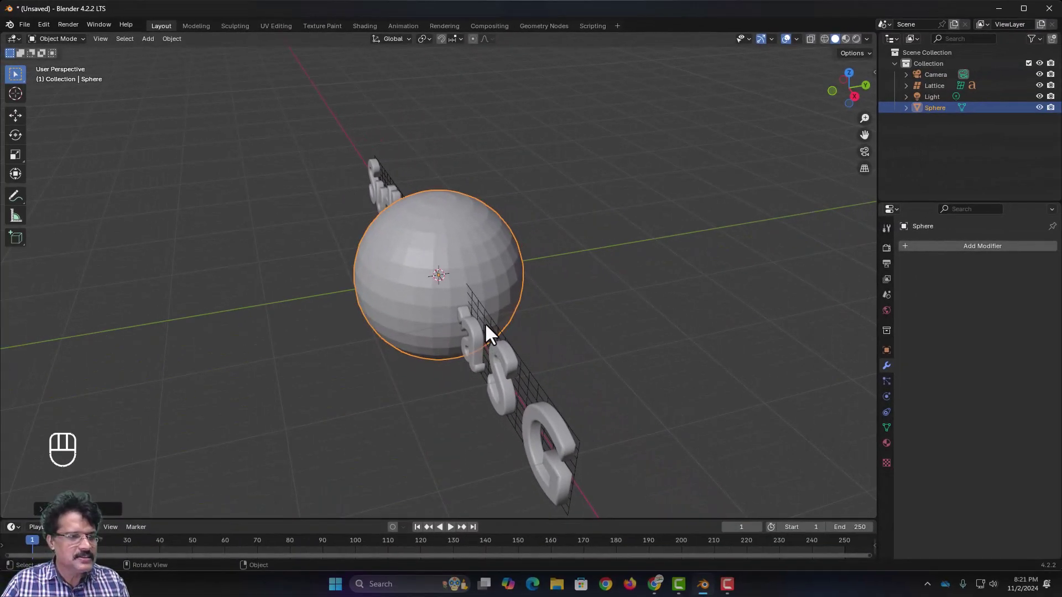
# Step: Move the lattice with its parented text along negative Y until it clears the sphere
pyautogui.click(484, 320)
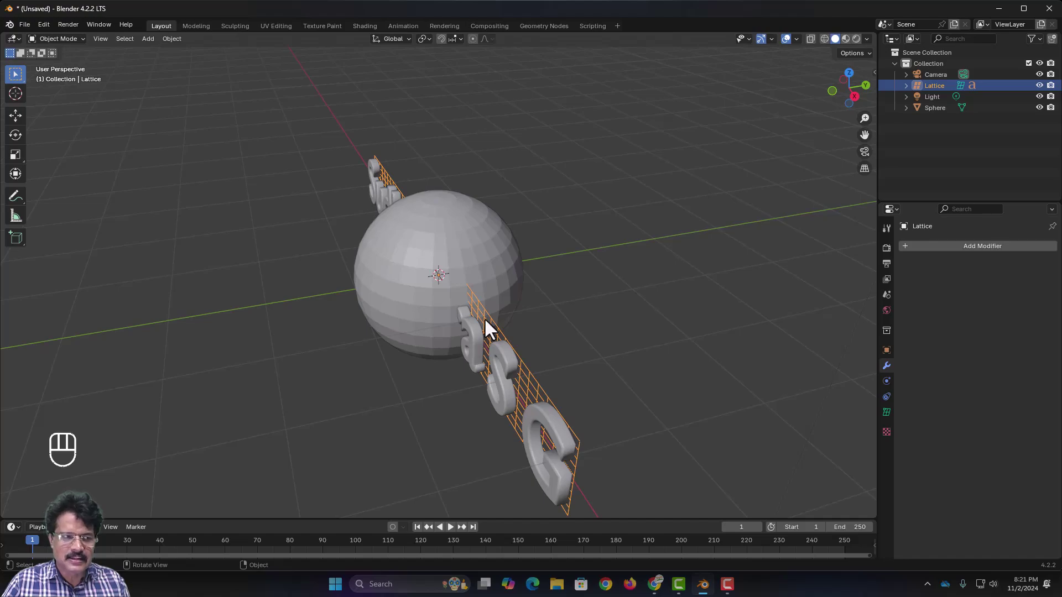
pyautogui.press('g')
pyautogui.press('y')
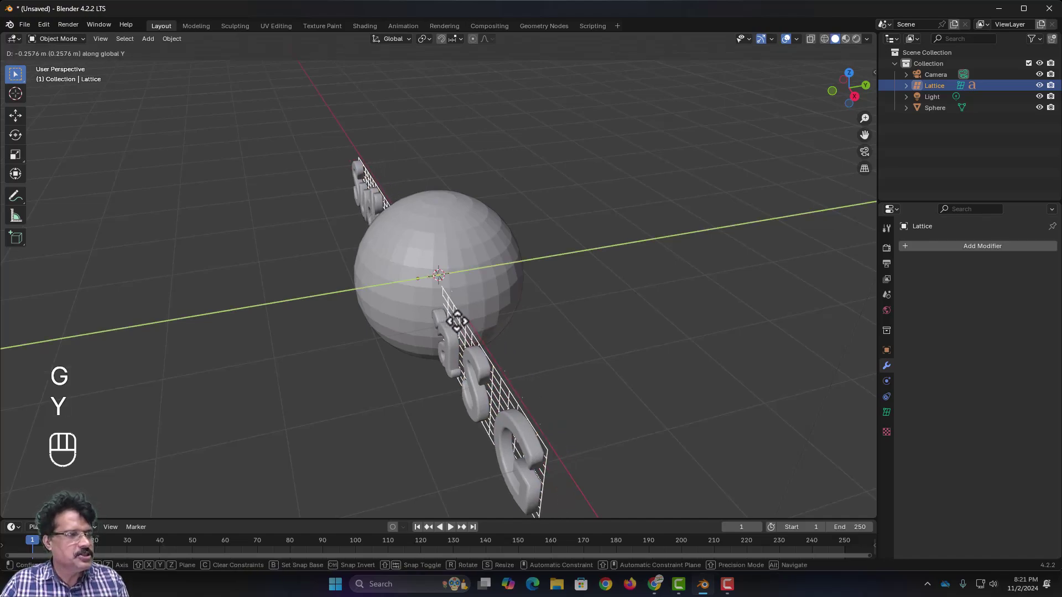
pyautogui.click(368, 338)
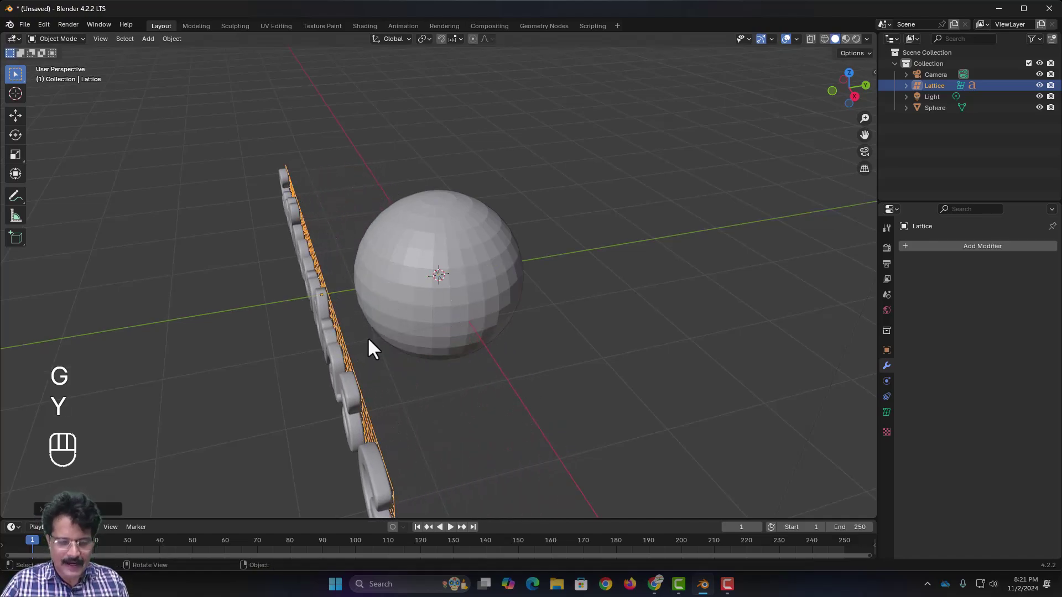
# Step: Scale the sphere up uniformly to a little over four times its size, making it wider than the text
pyautogui.press('KP_1')
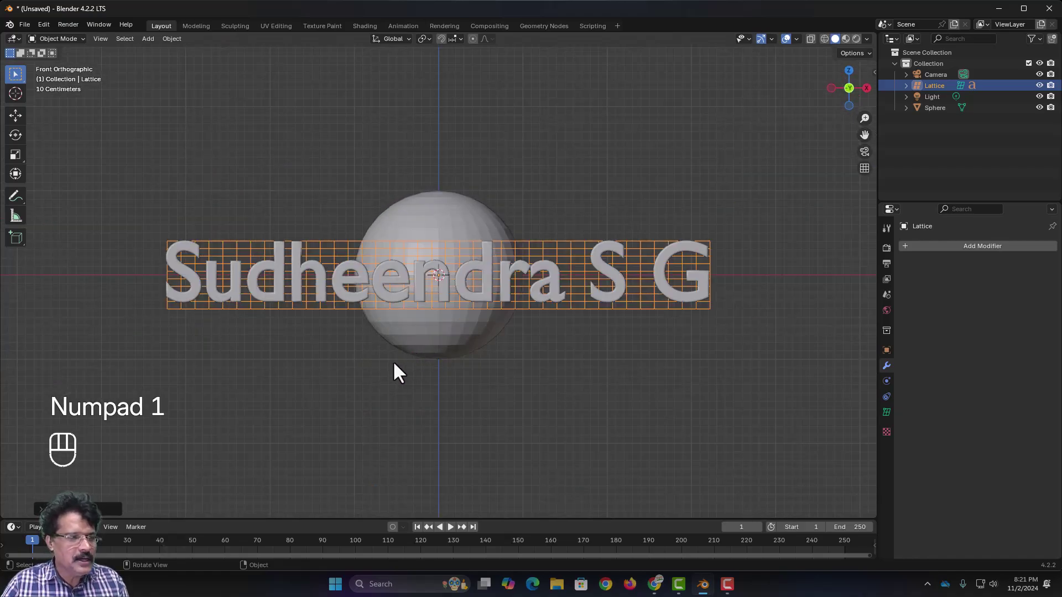
pyautogui.click(443, 340)
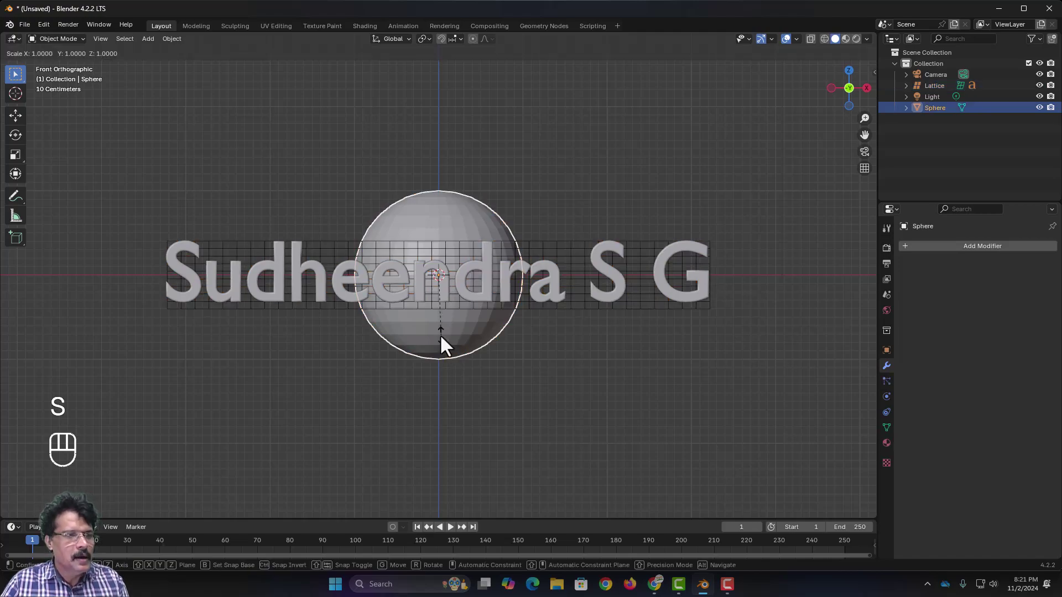
pyautogui.press('s')
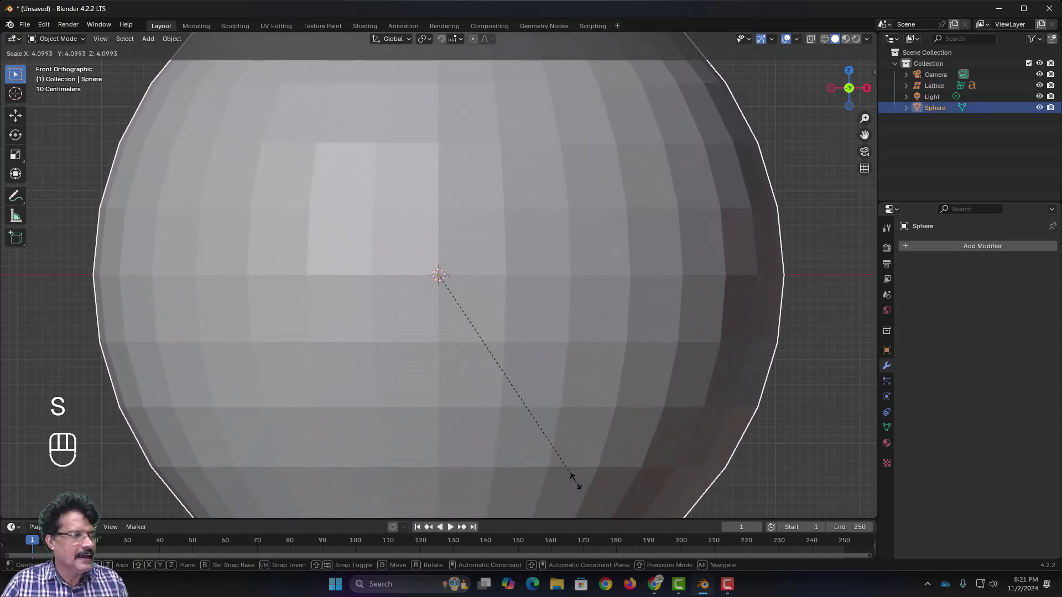
pyautogui.click(587, 492)
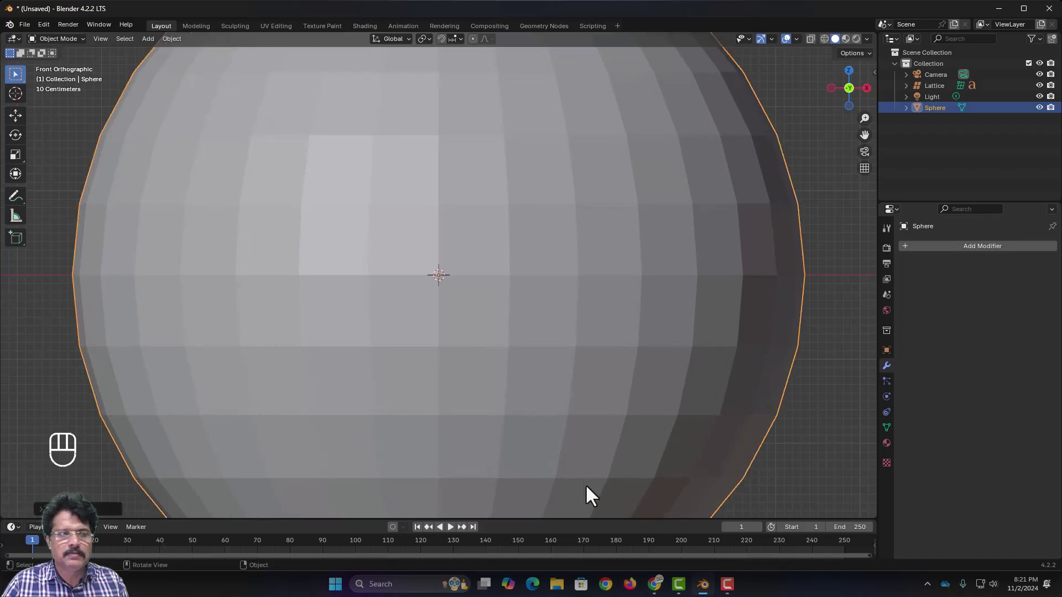
pyautogui.scroll(-3, 464, 327)
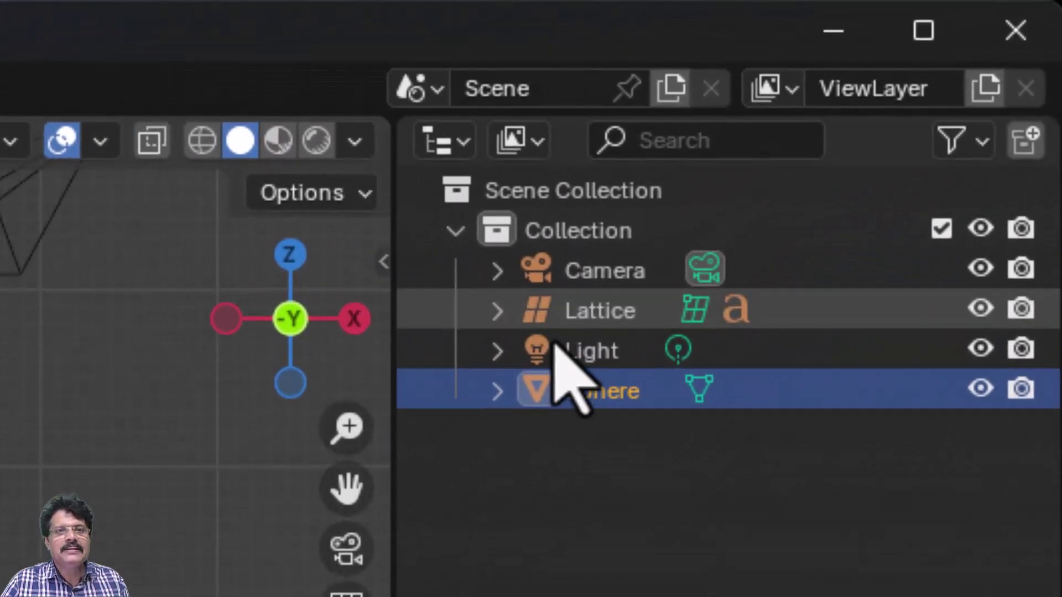
# Step: Move the lattice about 3.5 m along negative Y so it sits just in front of the enlarged sphere
pyautogui.click(558, 332)
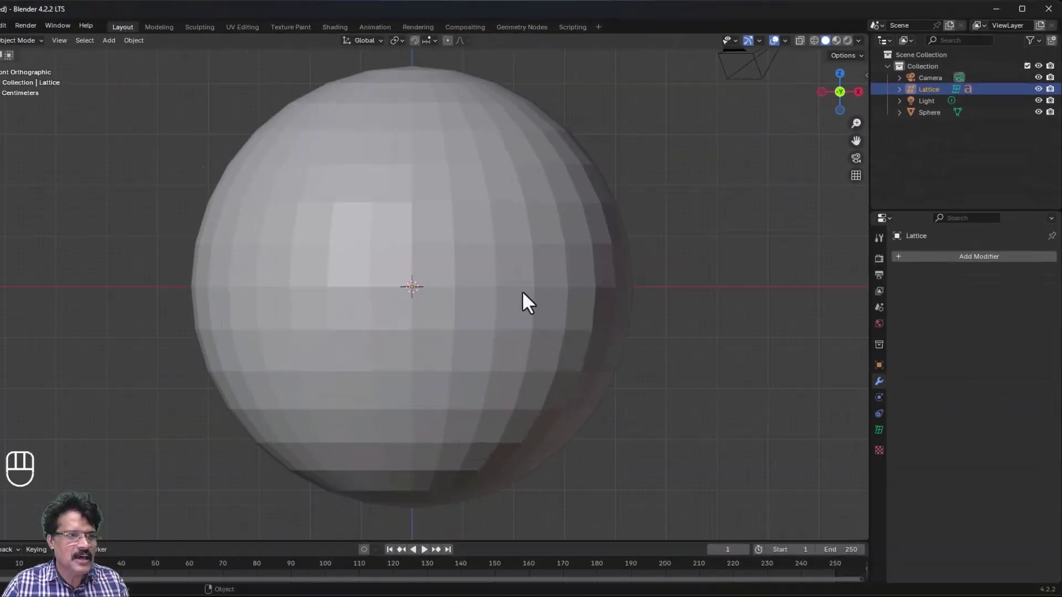
pyautogui.press('KP_7')
pyautogui.scroll(-2, 497, 295)
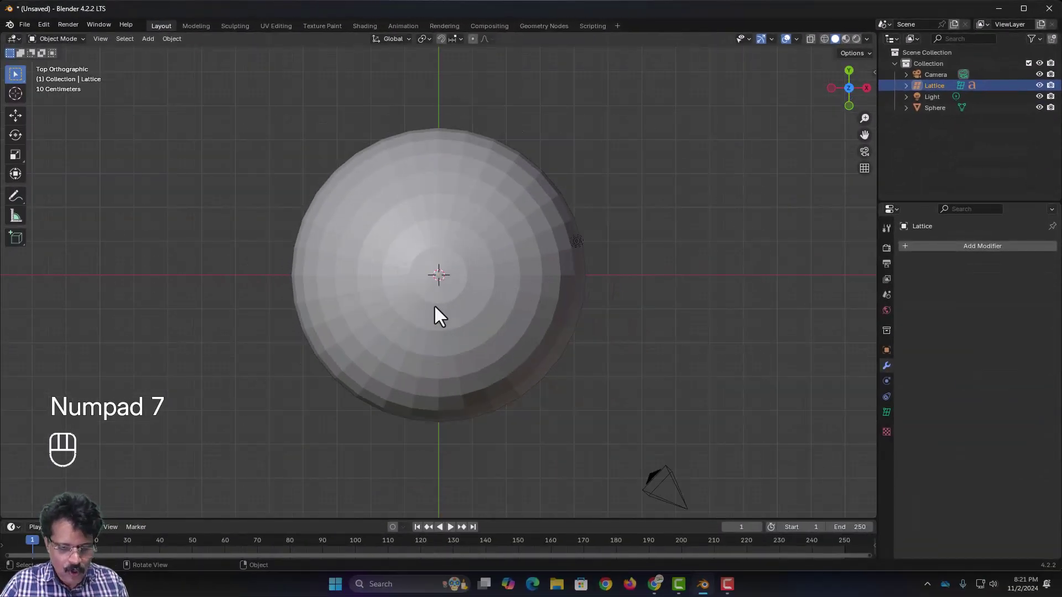
pyautogui.press('g')
pyautogui.press('y')
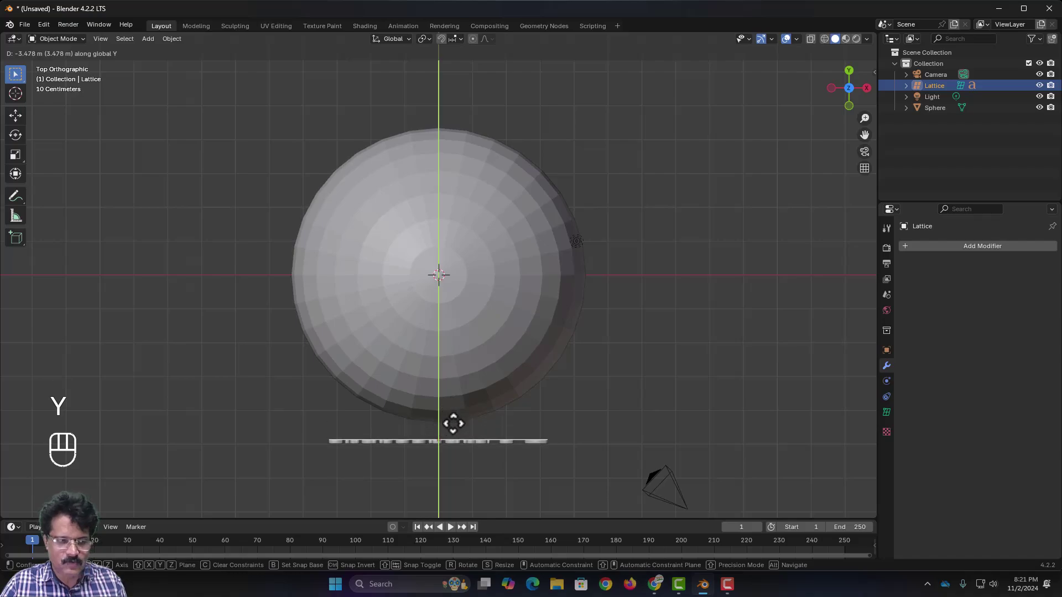
pyautogui.click(452, 423)
# Step: Try rotating the lattice about the global Z axis around its own origin
pyautogui.moveTo(488, 442); pyautogui.dragTo(295, 413, button='middle')
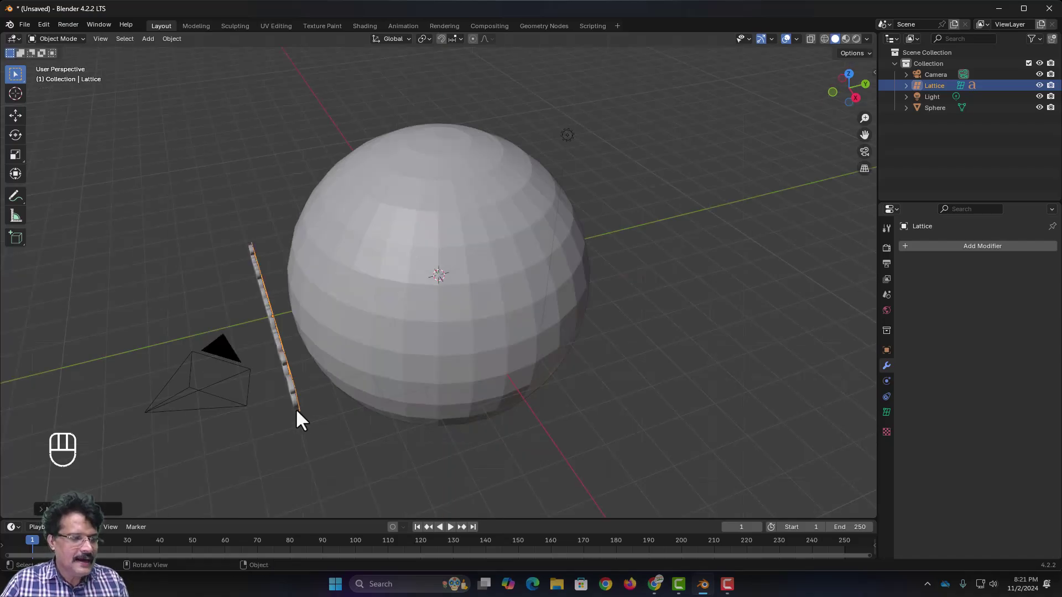
pyautogui.moveTo(299, 408); pyautogui.dragTo(357, 417, button='middle')
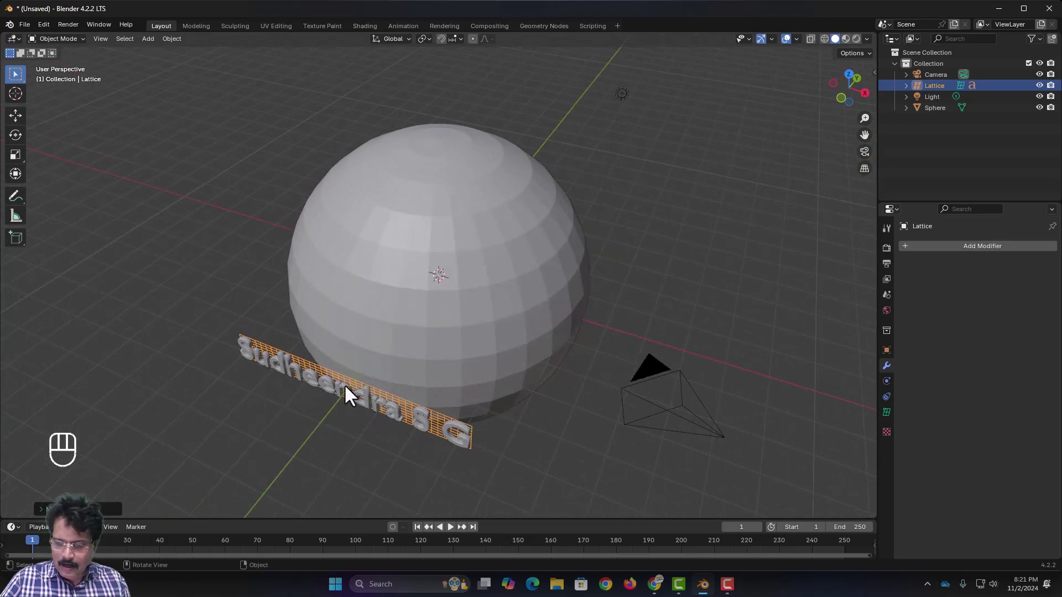
pyautogui.press('KP_7')
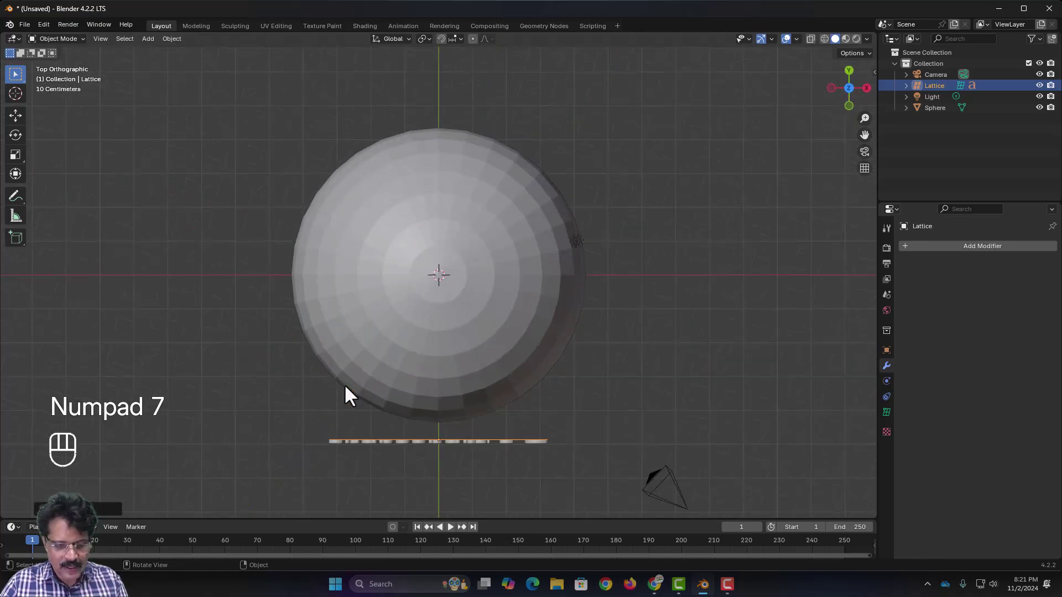
pyautogui.press('r')
pyautogui.press('z')
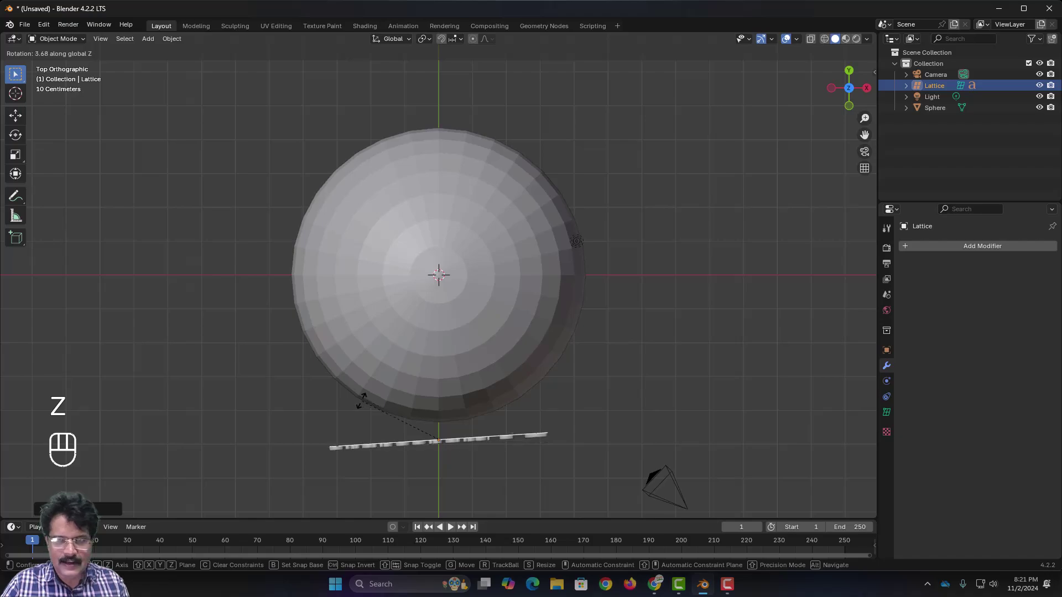
pyautogui.rightClick(361, 402)
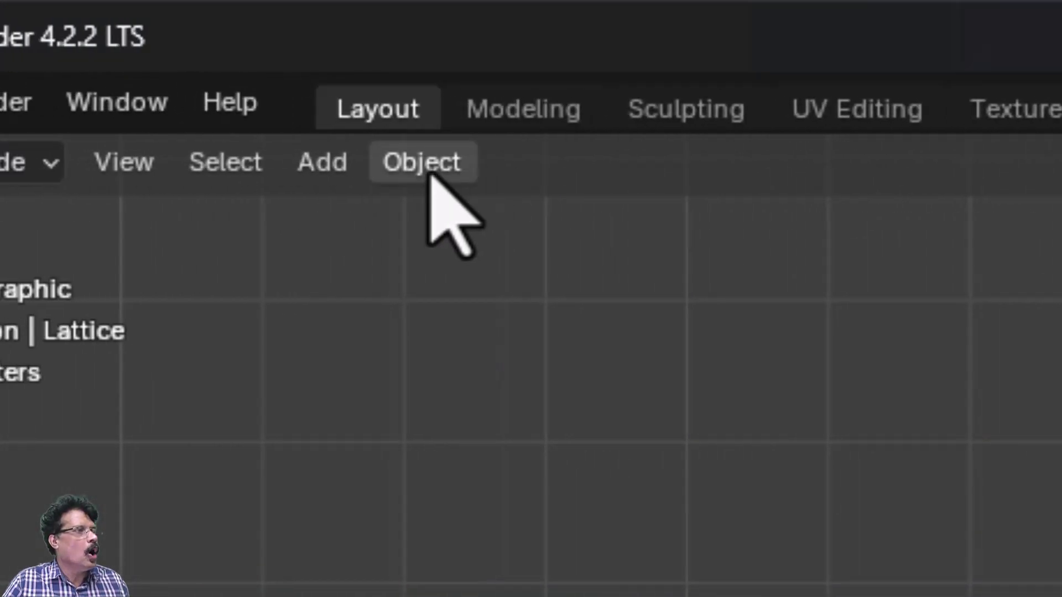
# Step: Set the lattice's origin to the 3D cursor at the sphere's centre
pyautogui.click(430, 169)
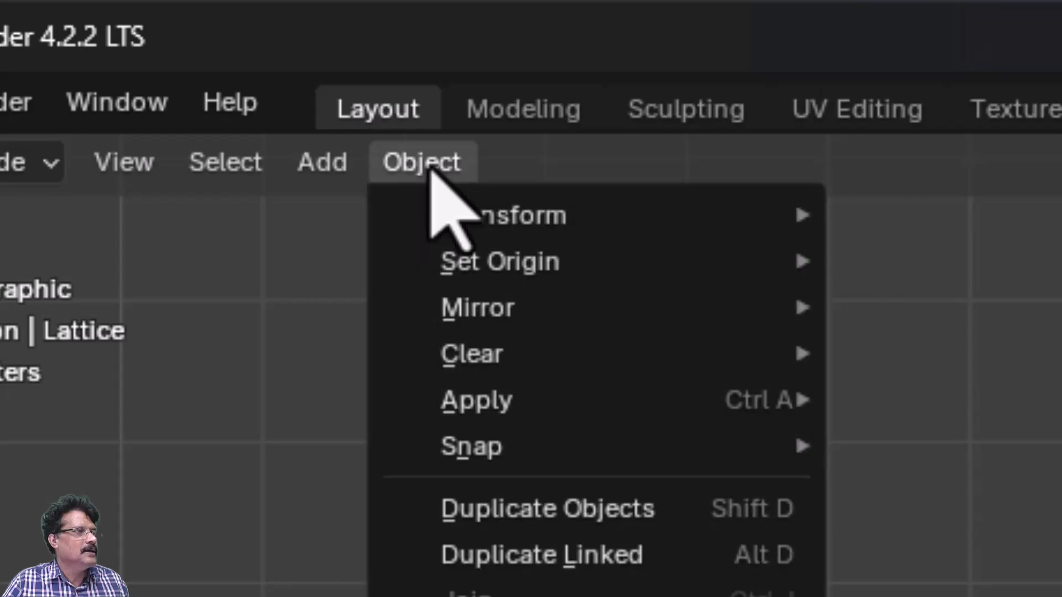
pyautogui.moveTo(421, 266)
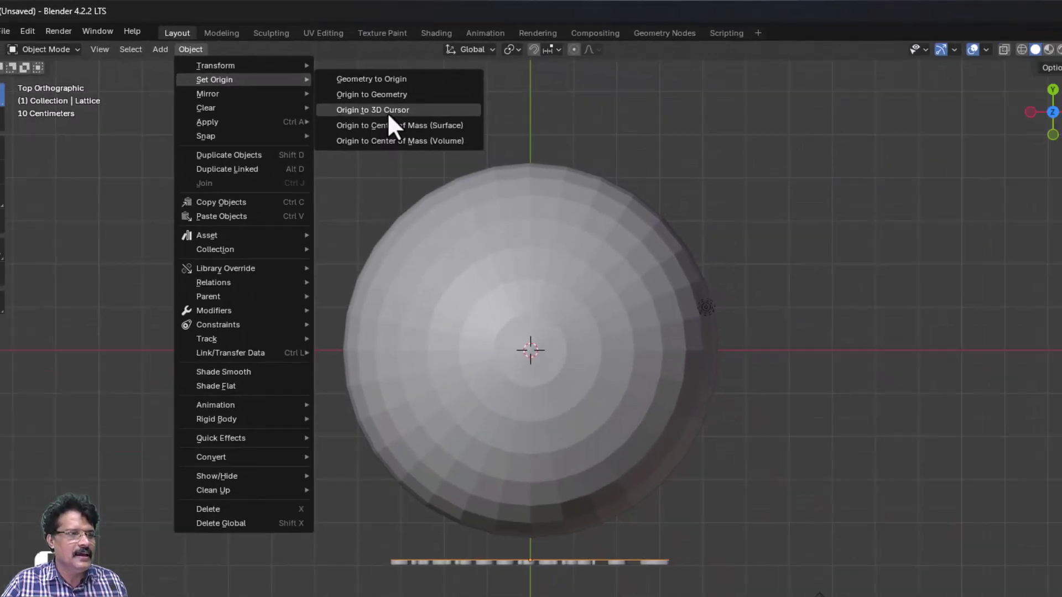
pyautogui.click(813, 278)
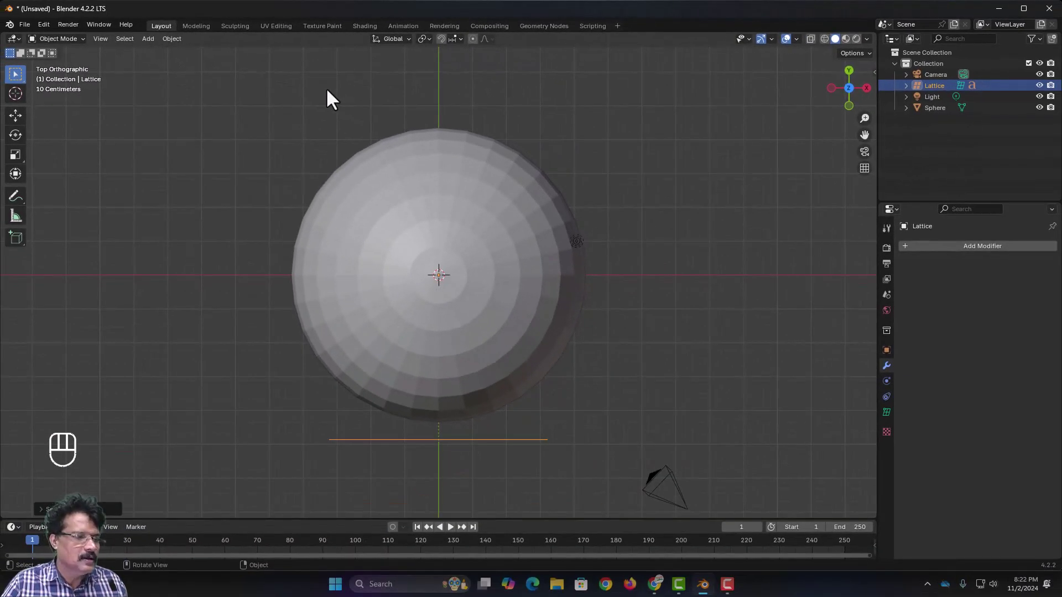
# Step: Move the displaced 3D text along positive Y back next to the lattice in front of the sphere
pyautogui.scroll(-4, 569, 354)
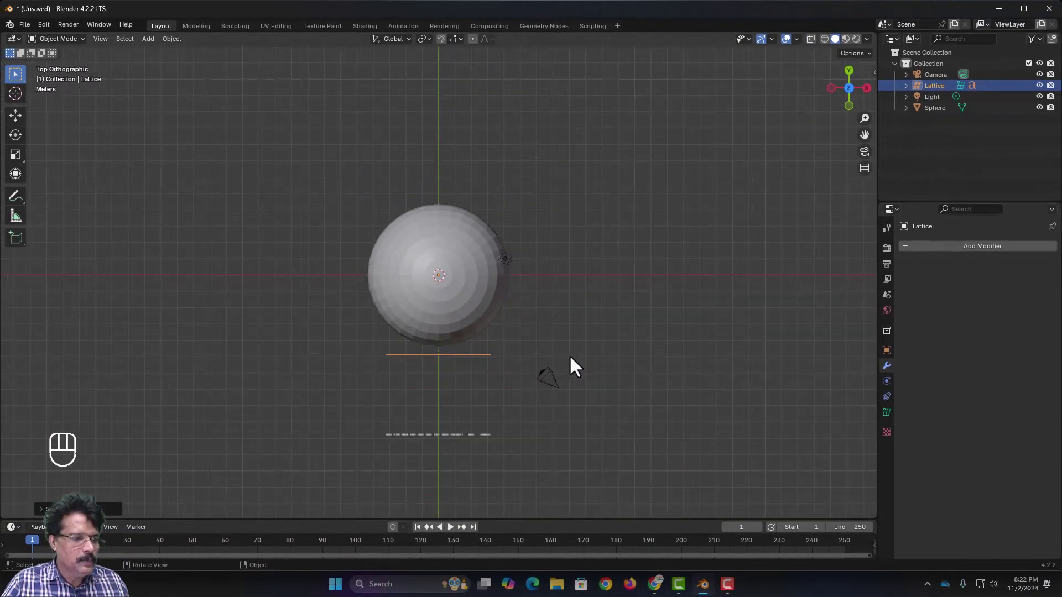
pyautogui.click(456, 434)
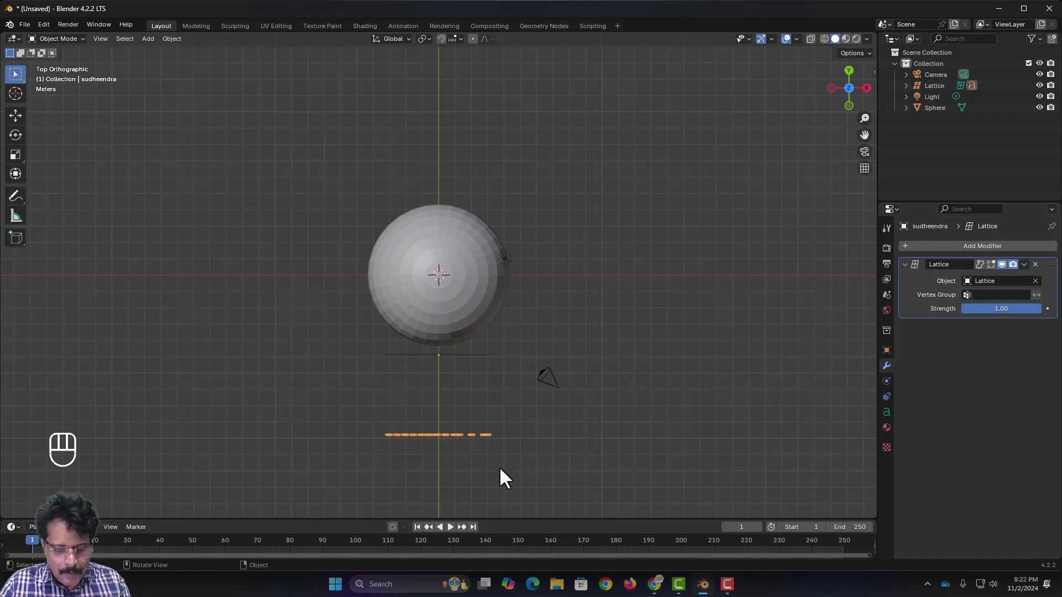
pyautogui.press('g')
pyautogui.press('y')
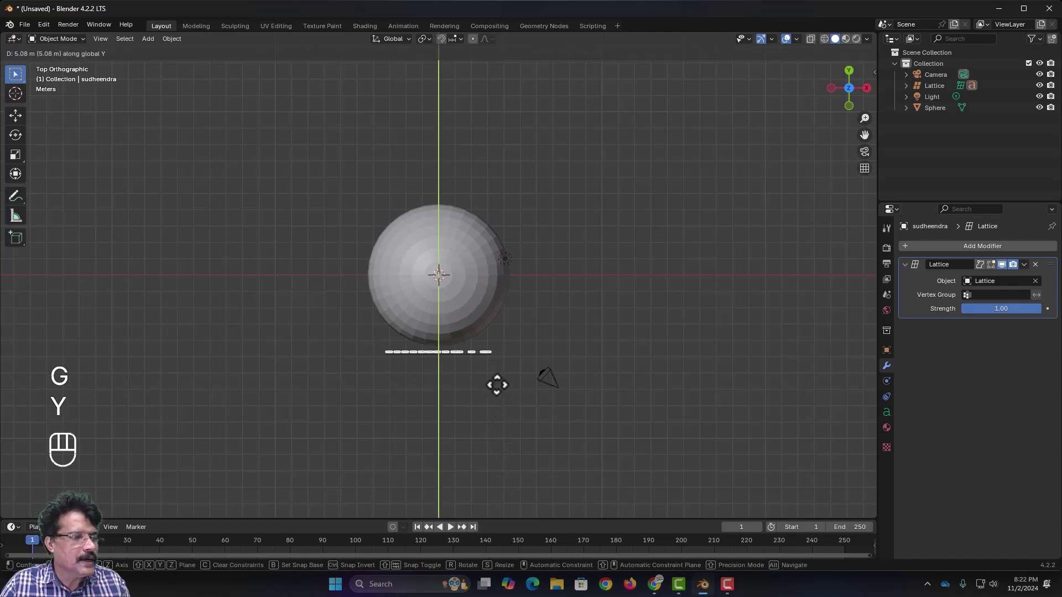
pyautogui.click(492, 392)
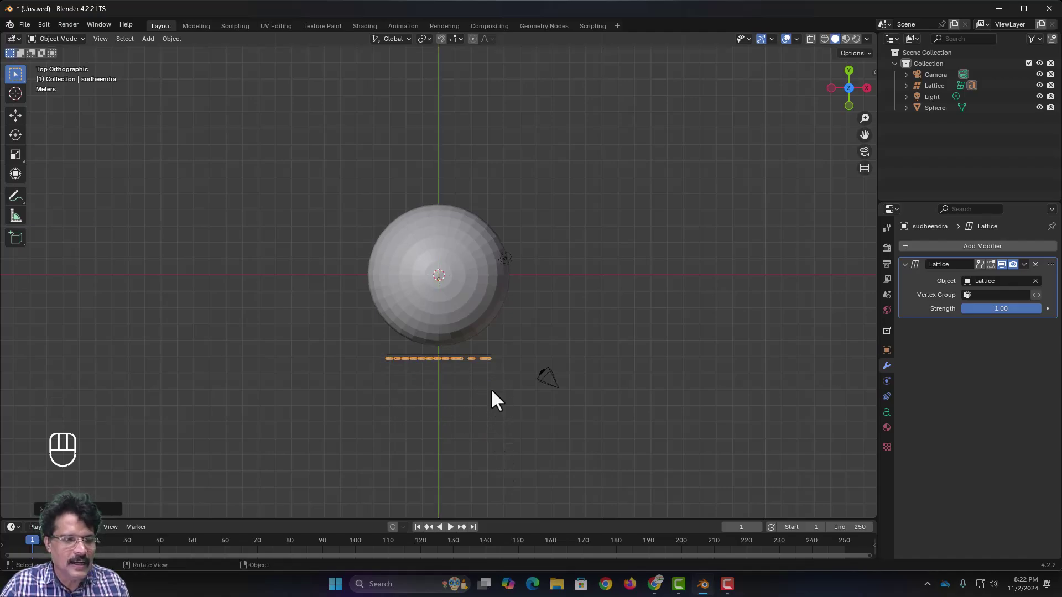
# Step: Shift the 3D text about 0.2 m along positive Y in side view to align its back face with the lattice
pyautogui.press('KP_3')
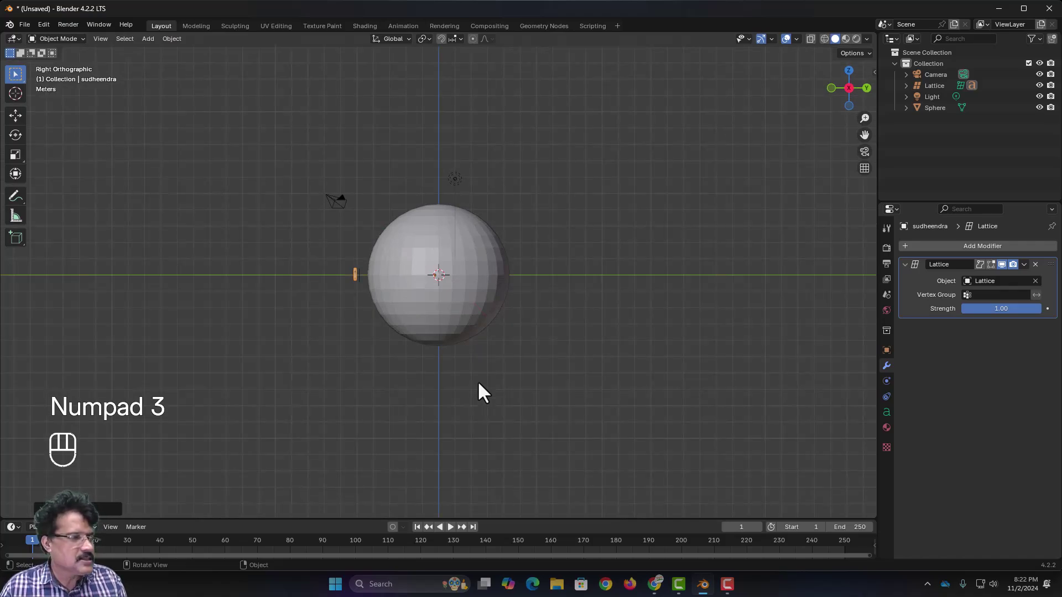
pyautogui.press('KP_Decimal')
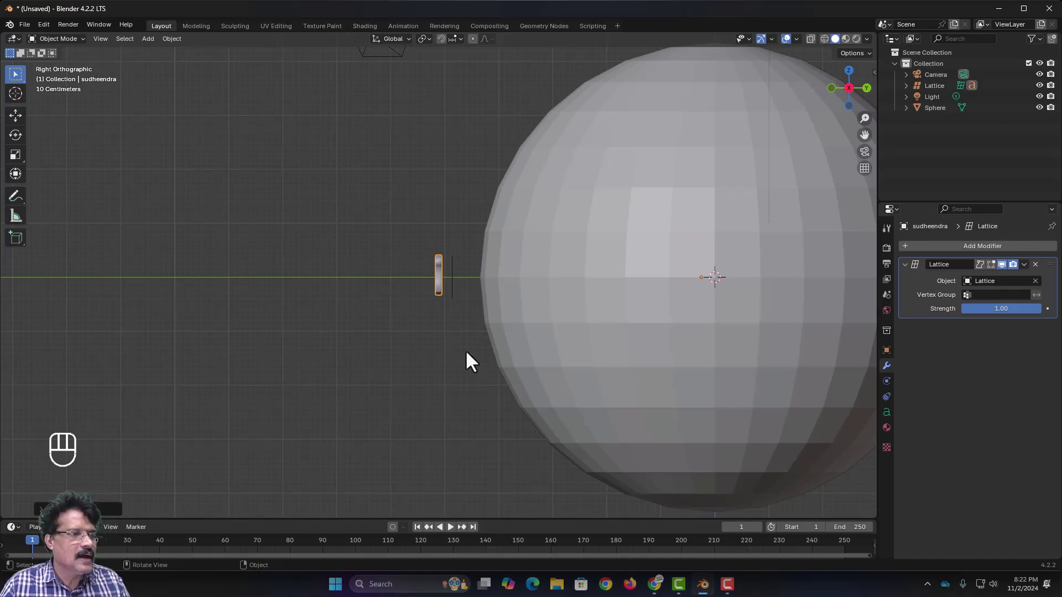
pyautogui.scroll(5, 466, 350)
pyautogui.press('g')
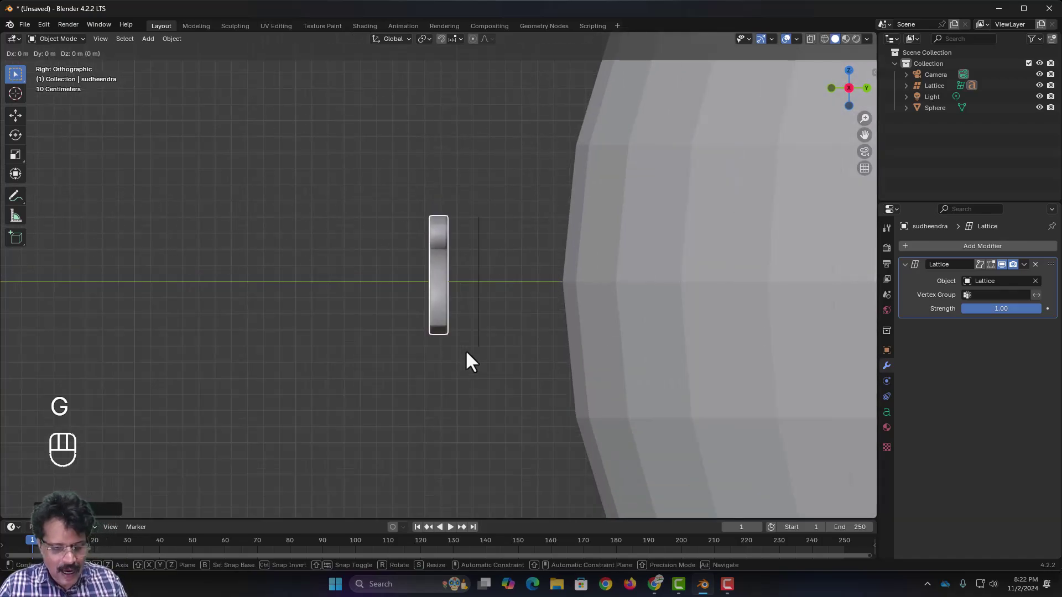
pyautogui.press('y')
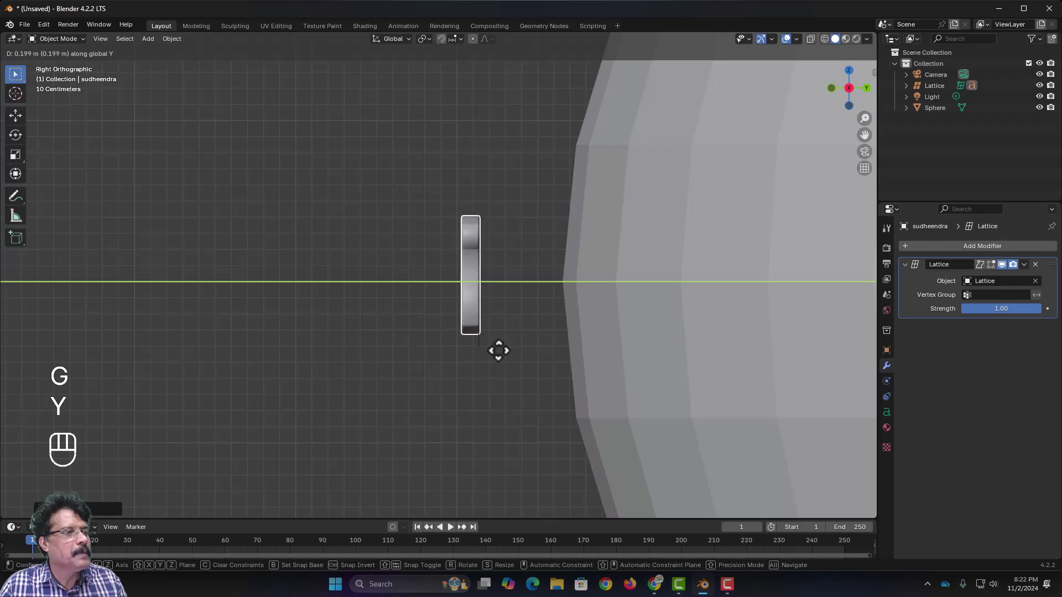
pyautogui.click(498, 350)
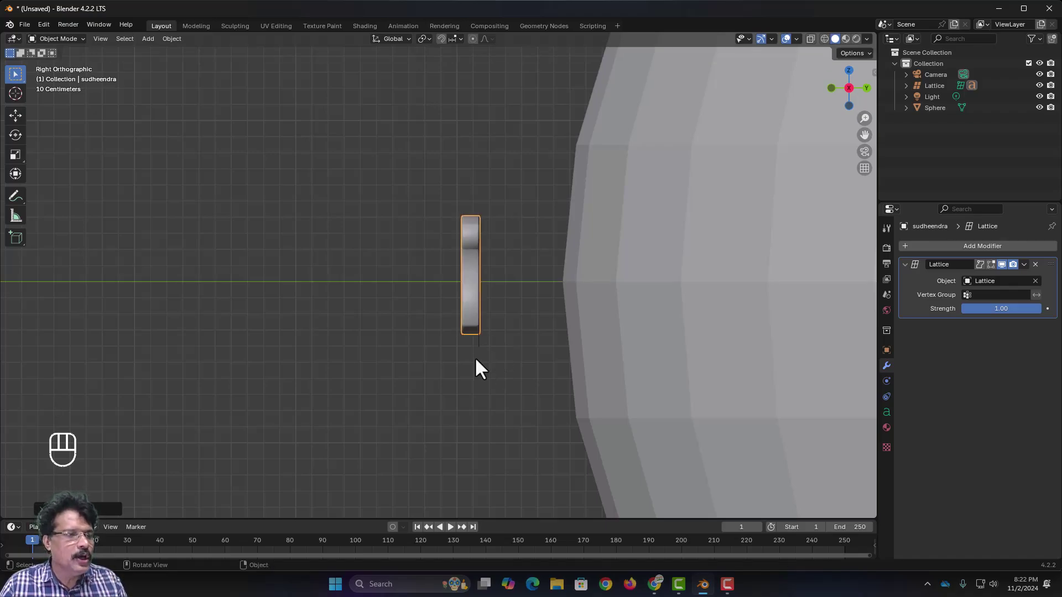
# Step: Try rotating the lattice with its text around the sphere's centre in top view
pyautogui.click(478, 343)
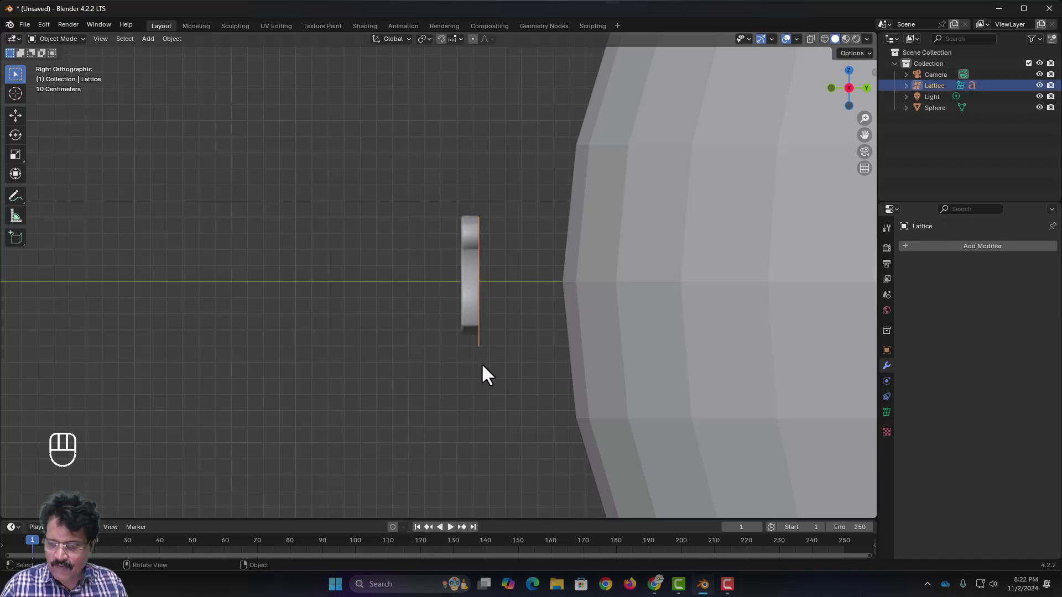
pyautogui.press('KP_7')
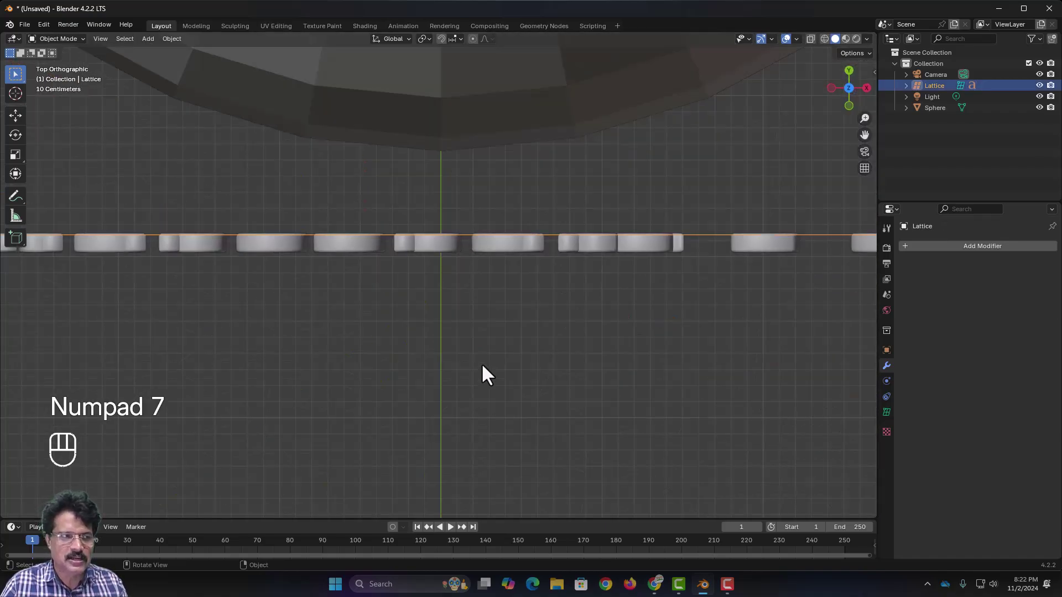
pyautogui.scroll(-10, 481, 362)
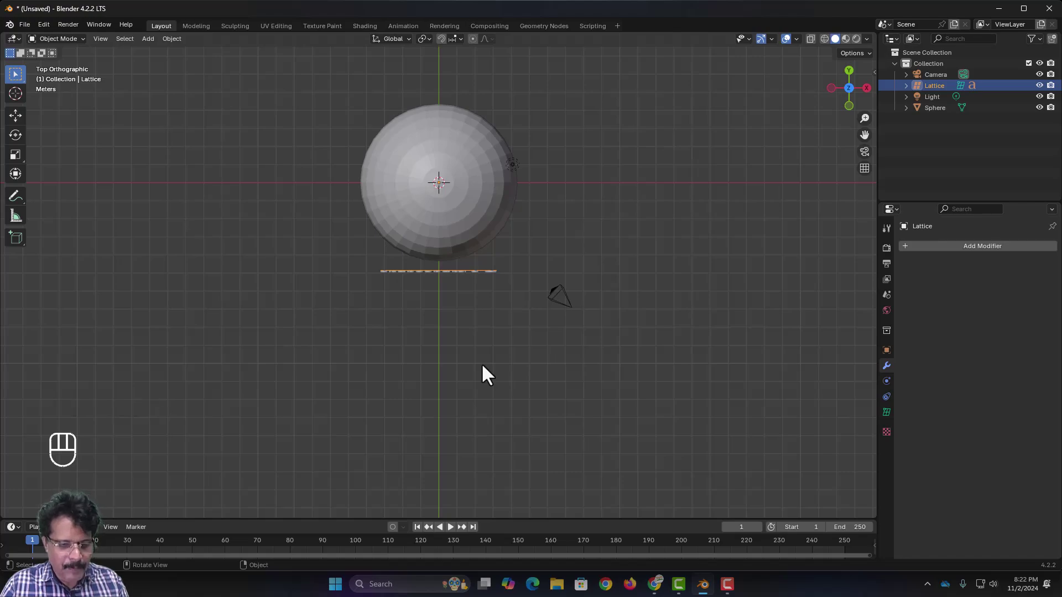
pyautogui.press('r')
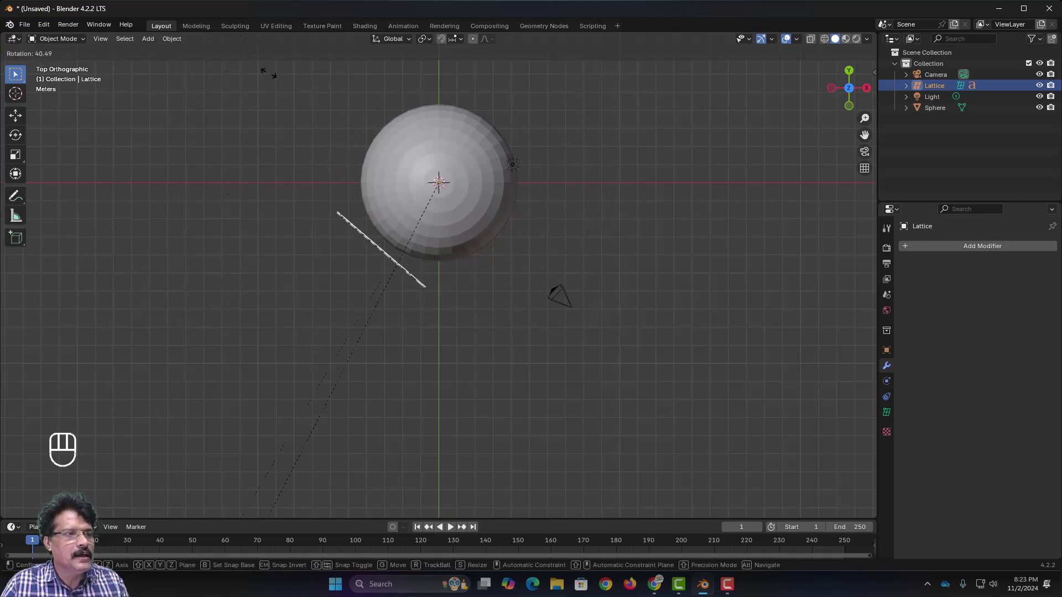
pyautogui.rightClick(487, 456)
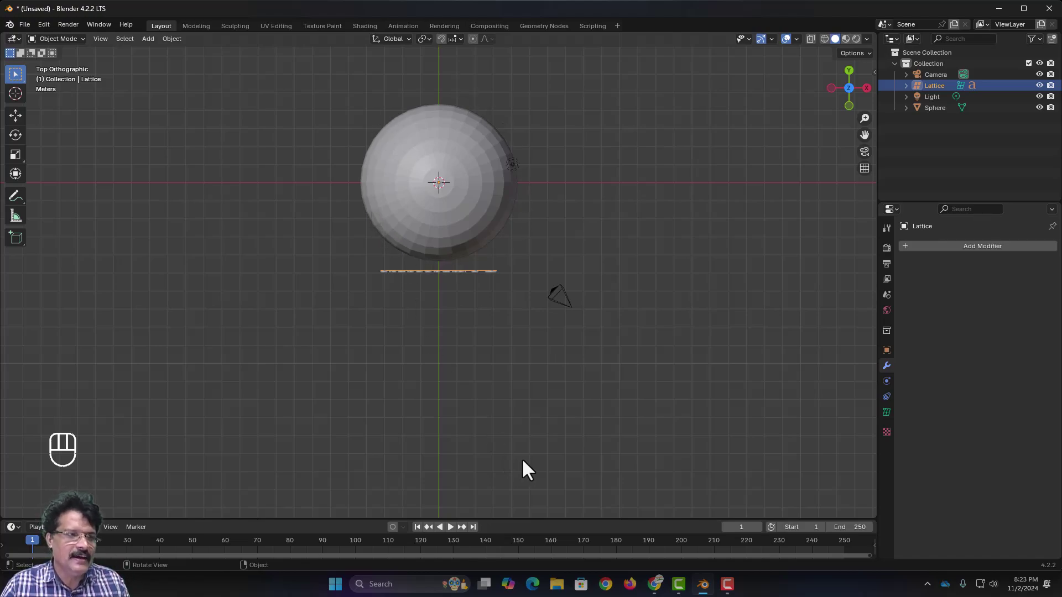
# Step: Add a Shrinkwrap modifier to the lattice with the sphere as its target
pyautogui.moveTo(522, 458); pyautogui.dragTo(455, 362, button='middle')
pyautogui.scroll(6, 454, 361)
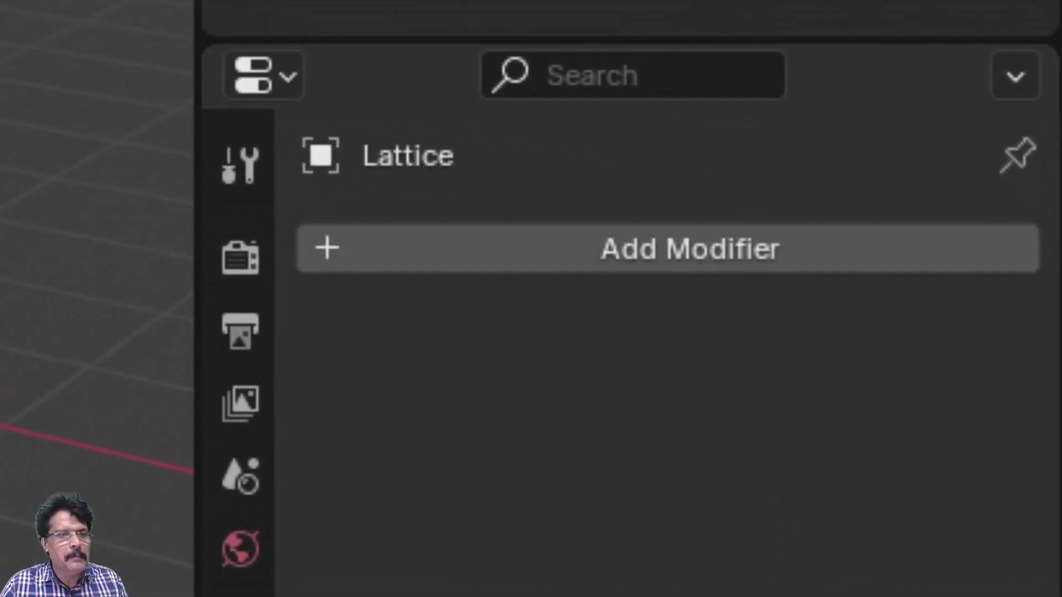
pyautogui.click(450, 249)
pyautogui.moveTo(340, 227)
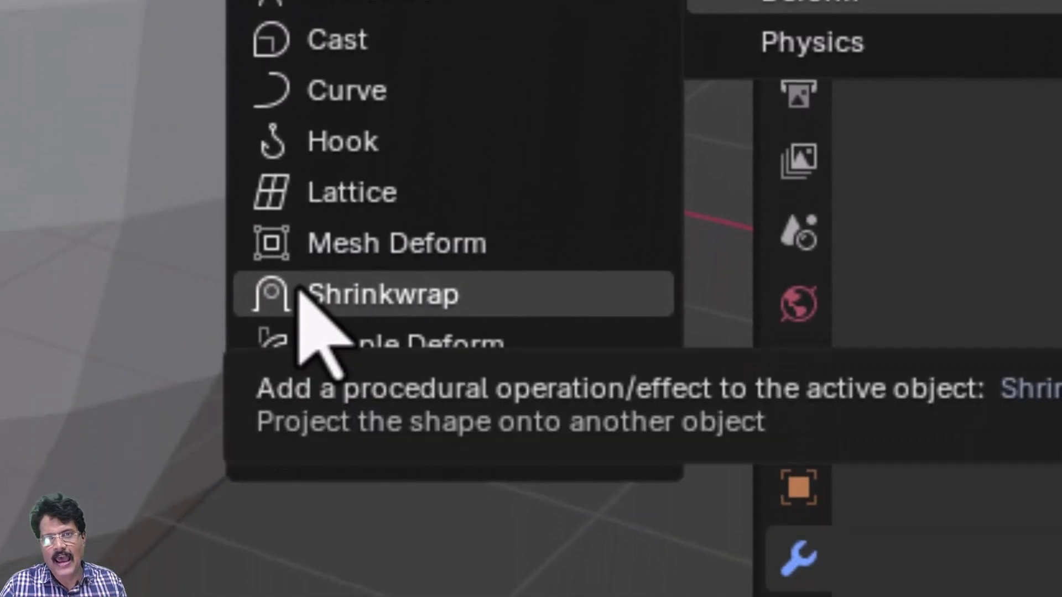
pyautogui.click(299, 288)
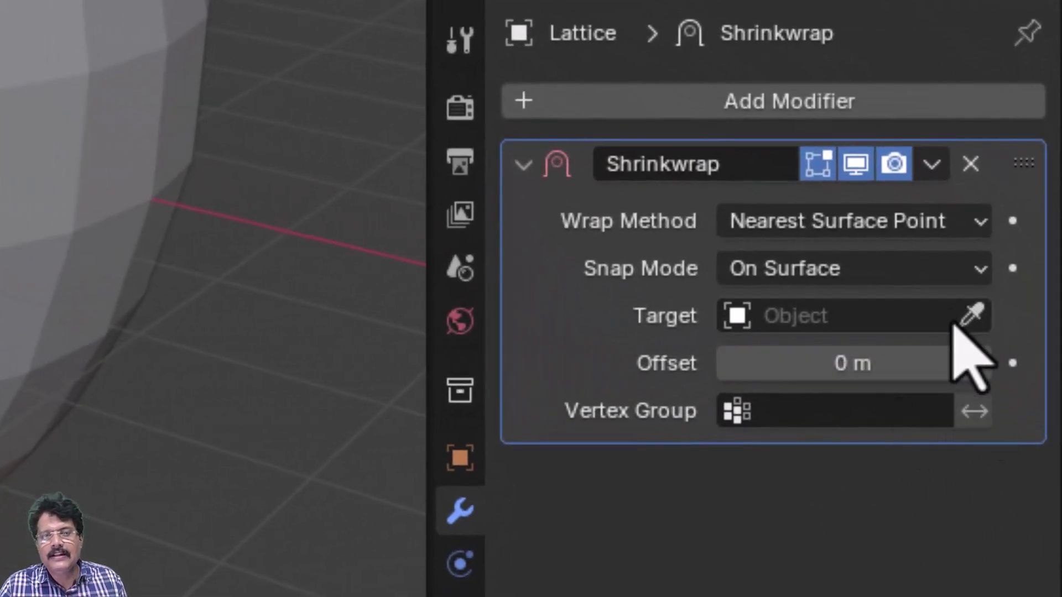
pyautogui.click(969, 325)
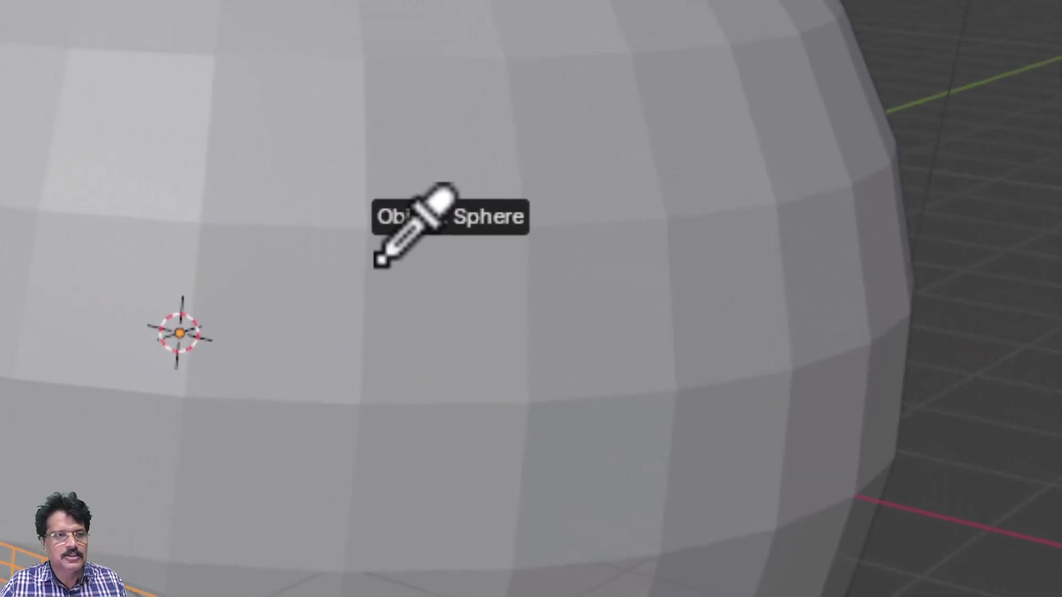
pyautogui.click(378, 263)
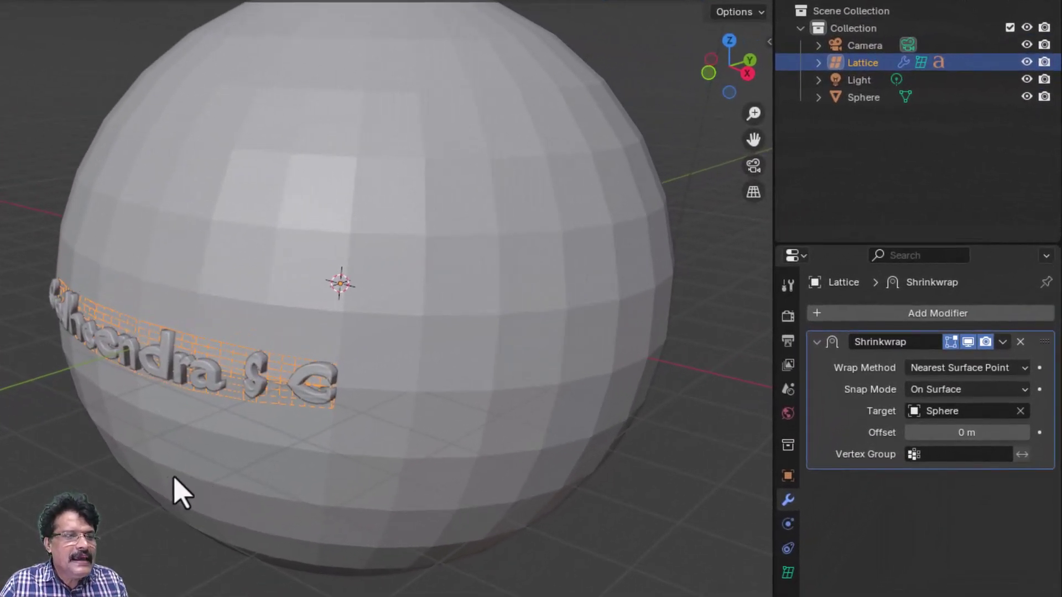
# Step: Rotate the lattice about the global Z axis to slide the wrapped name text along the sphere's surface
pyautogui.moveTo(170, 478); pyautogui.dragTo(415, 431, button='middle')
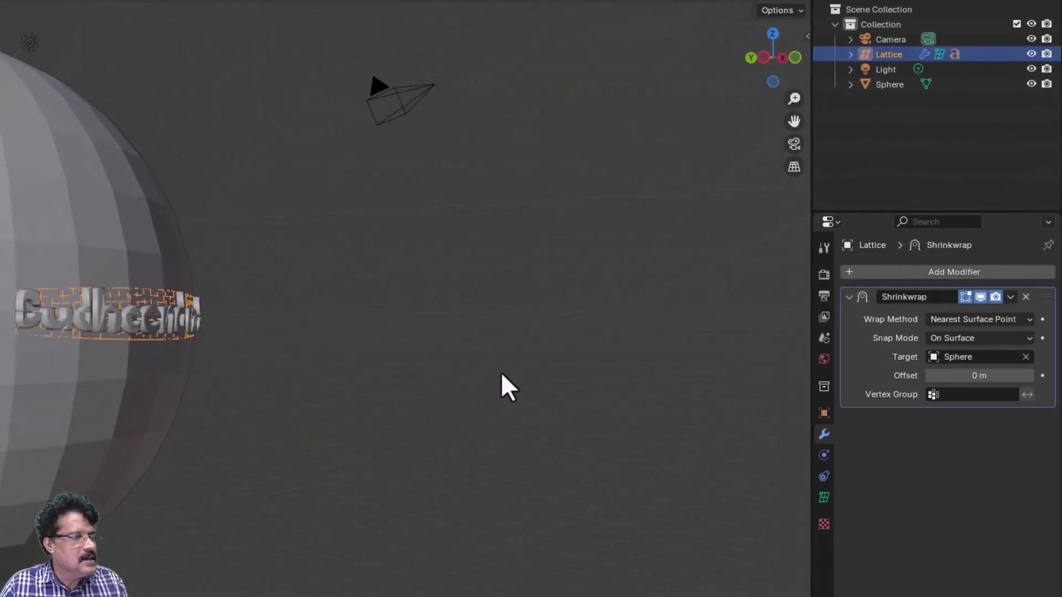
pyautogui.moveTo(500, 372); pyautogui.dragTo(410, 368, button='middle')
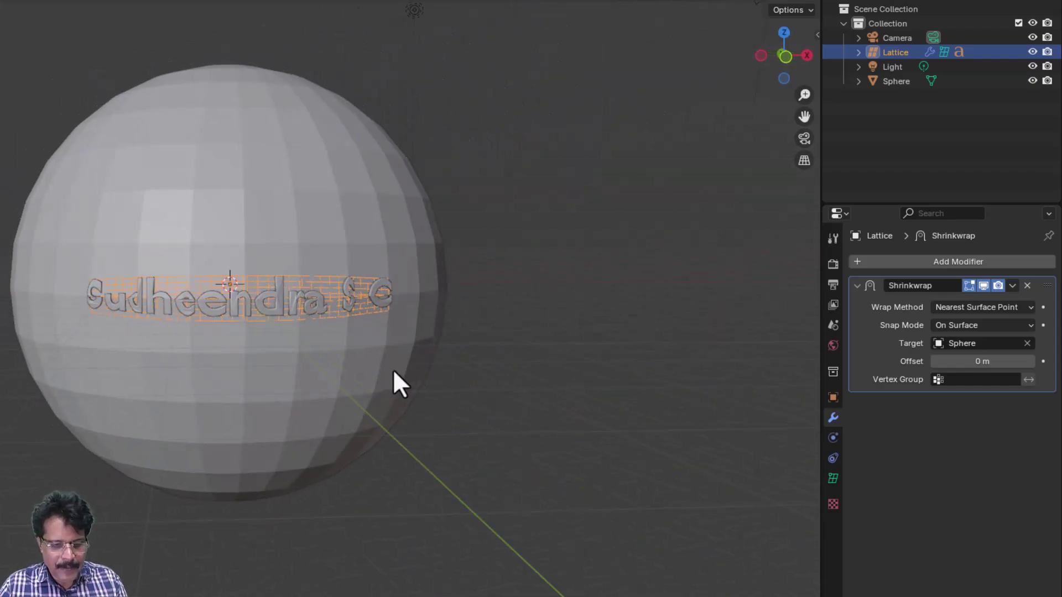
pyautogui.press('s')
pyautogui.press('z')
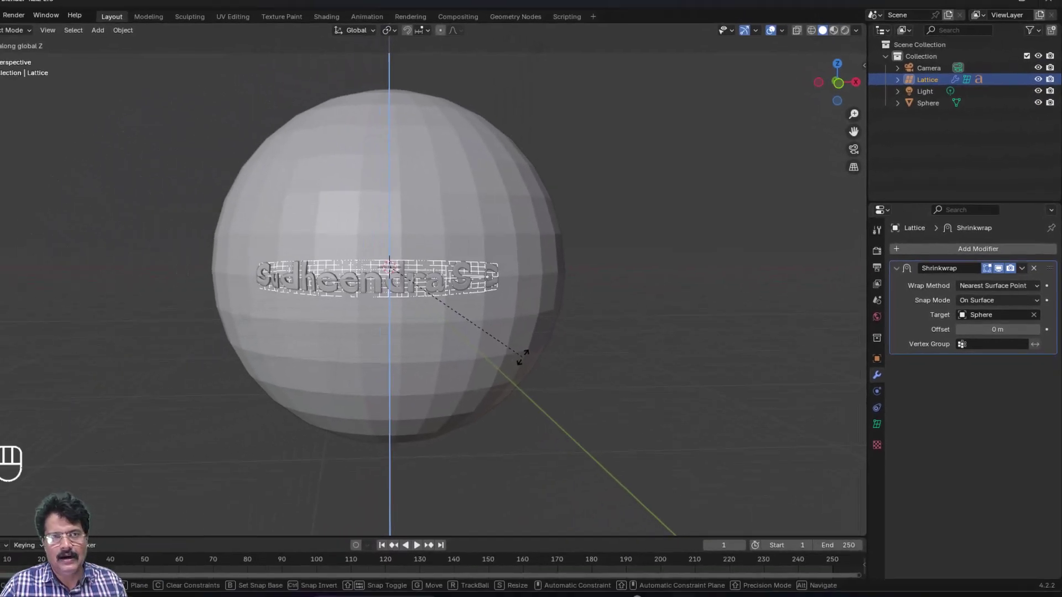
pyautogui.click(401, 391)
pyautogui.click(680, 339)
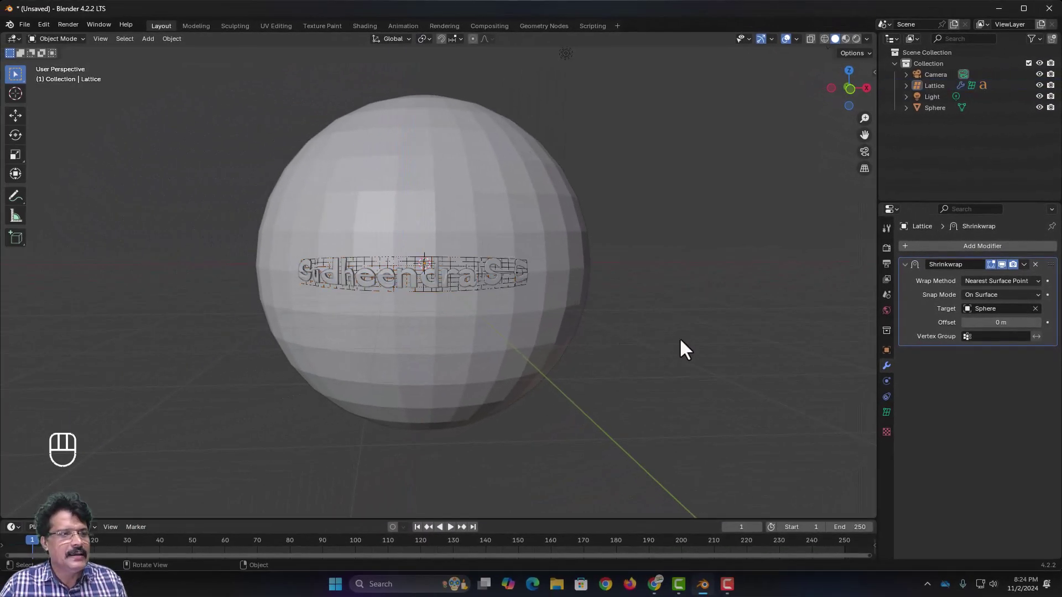
pyautogui.moveTo(669, 267); pyautogui.dragTo(719, 281, button='middle')
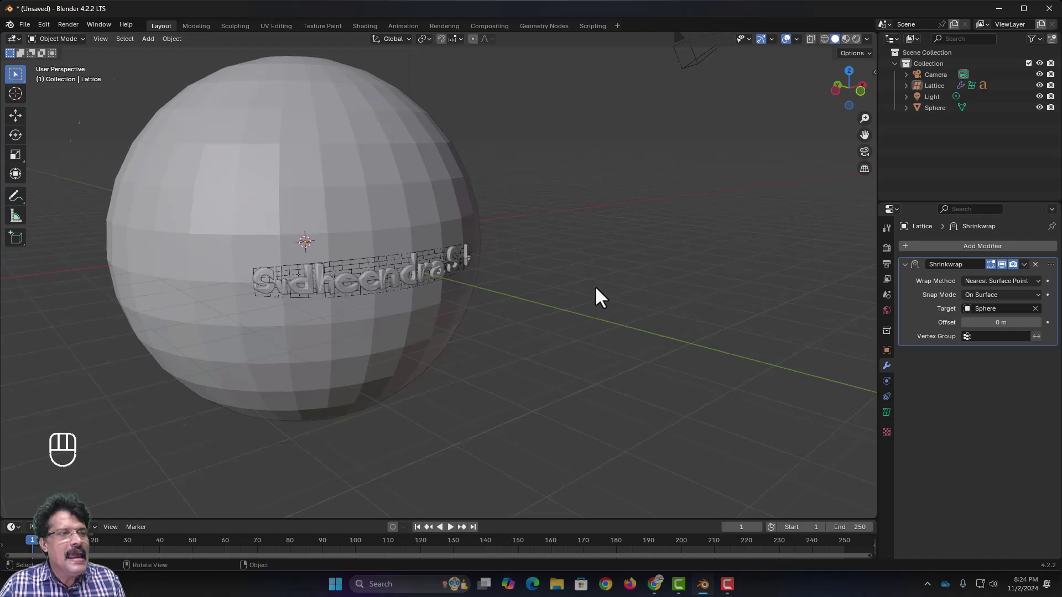
pyautogui.scroll(2, 525, 271)
pyautogui.keyDown('shift'); pyautogui.moveTo(524, 269); pyautogui.dragTo(739, 410, button='middle'); pyautogui.keyUp('shift')
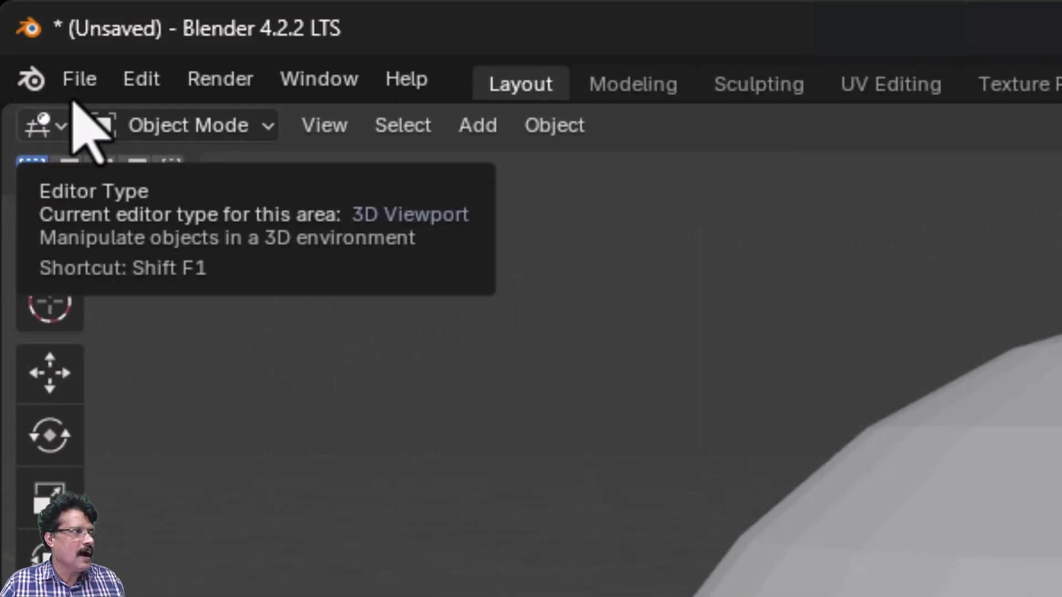
# Step: Save the project as 14_lattice_shrinkwarp_example.blend in the 01_object_mode folder
pyautogui.click(77, 82)
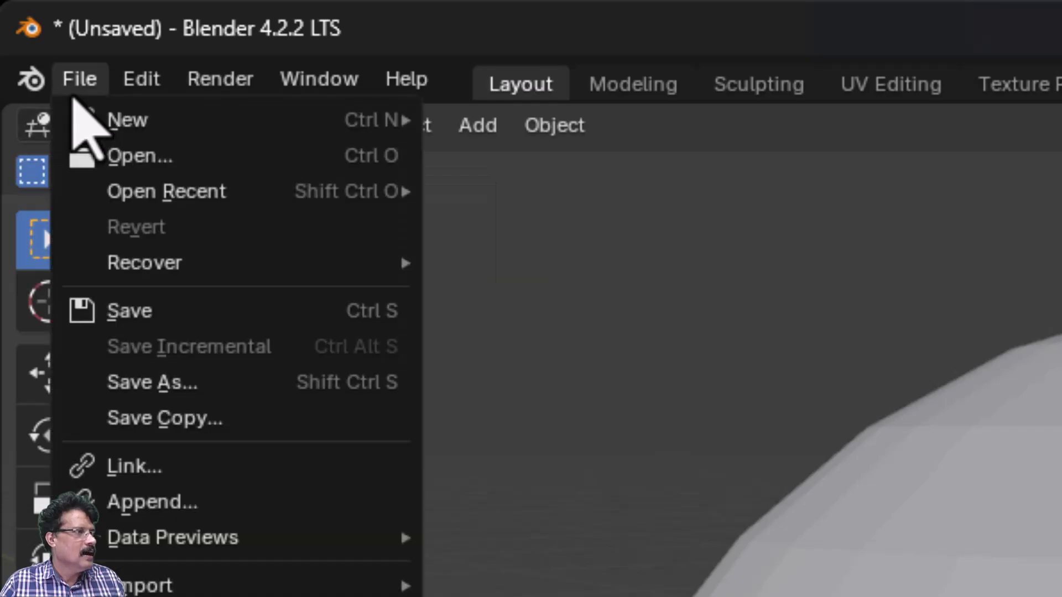
pyautogui.click(185, 381)
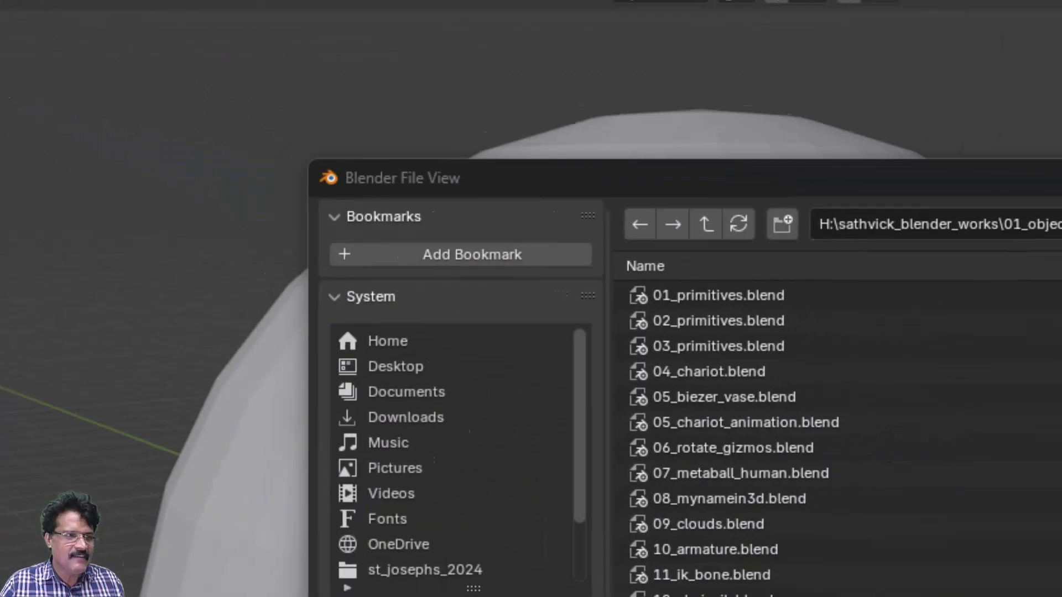
pyautogui.click(321, 580)
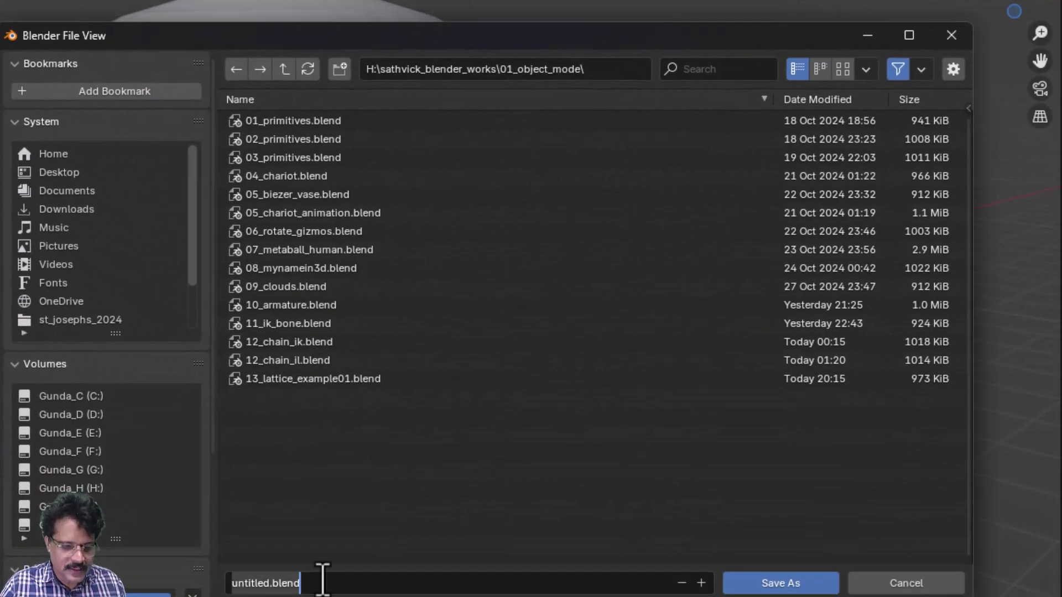
pyautogui.write('14')
pyautogui.write('_')
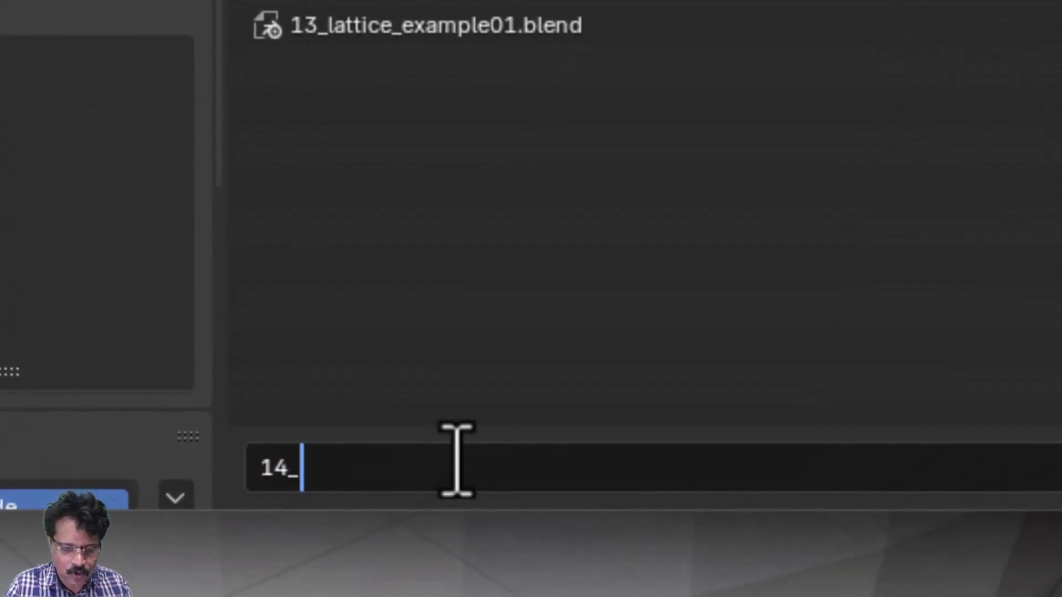
pyautogui.write('lattice-')
pyautogui.press('BackSpace')
pyautogui.write('_shrinkwarp_e')
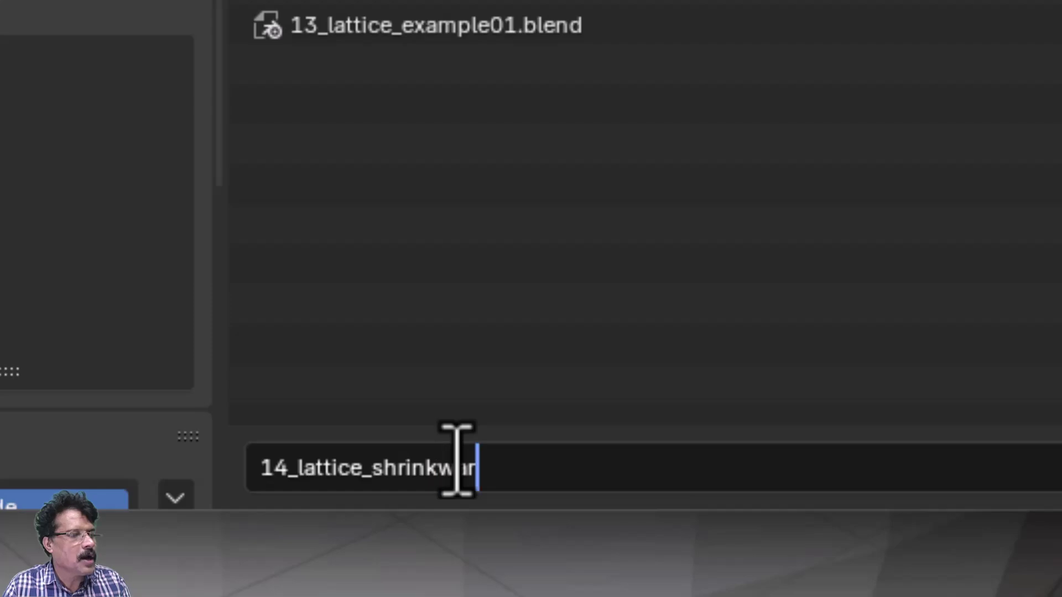
pyautogui.write('xample')
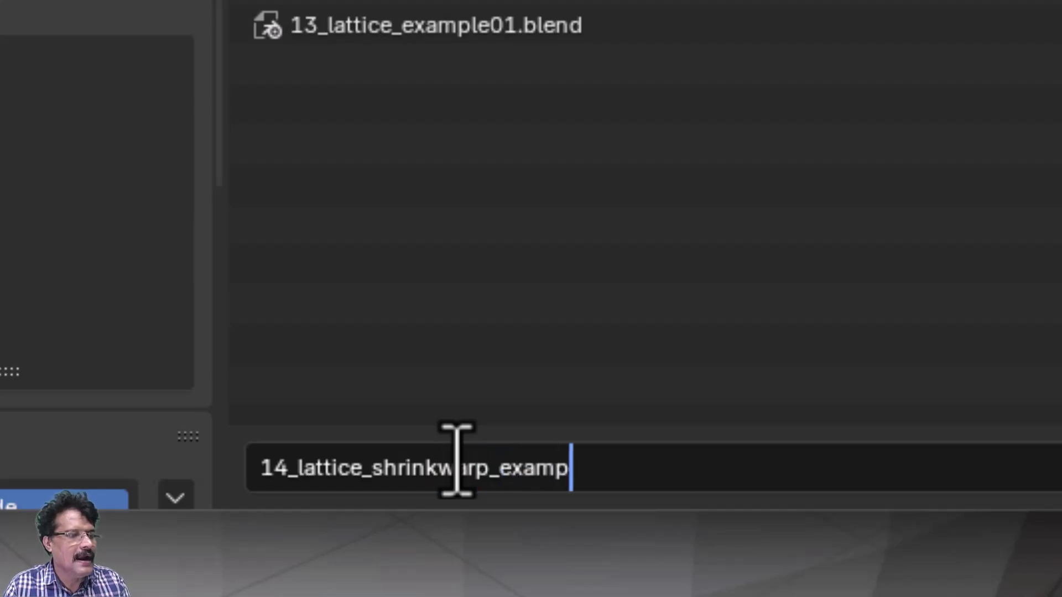
pyautogui.press('Return')
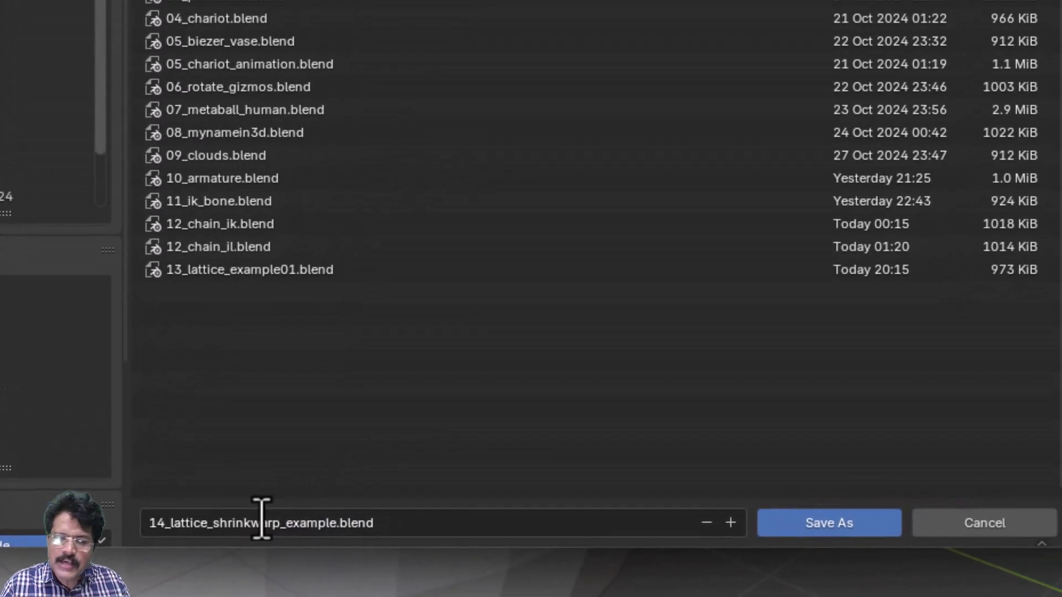
pyautogui.click(860, 530)
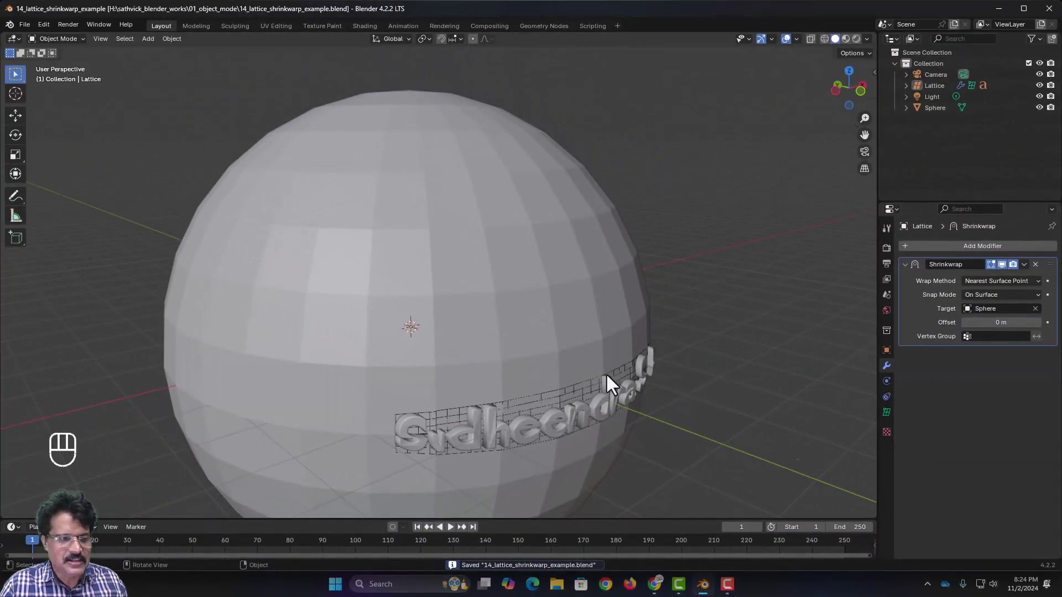
# Step: Add a Plain Axes empty and move it beside the sphere to about X -9.1 m, Z 2.2 m
pyautogui.scroll(-2, 608, 383)
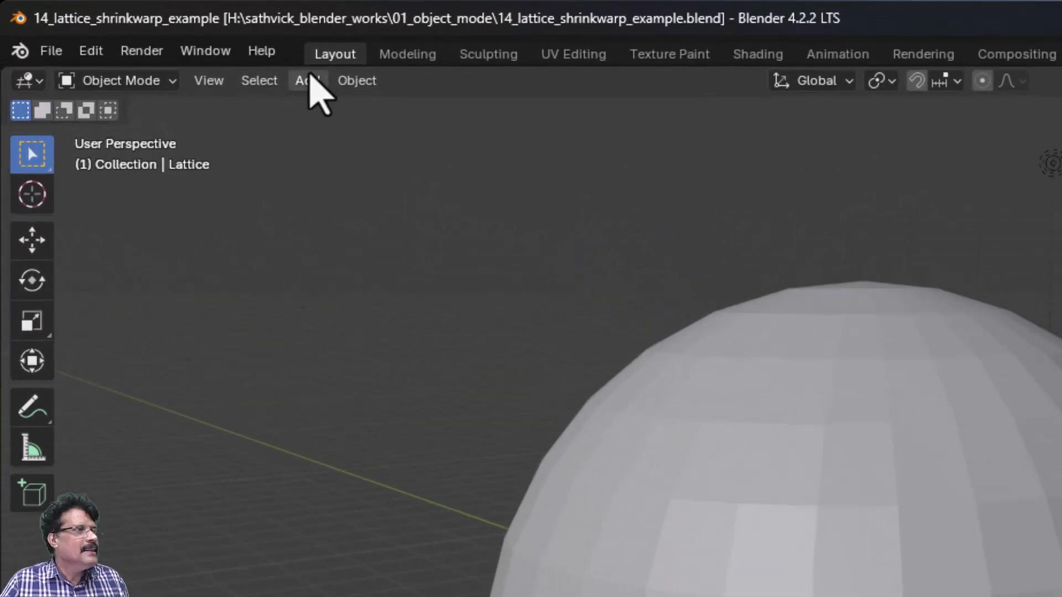
pyautogui.click(148, 38)
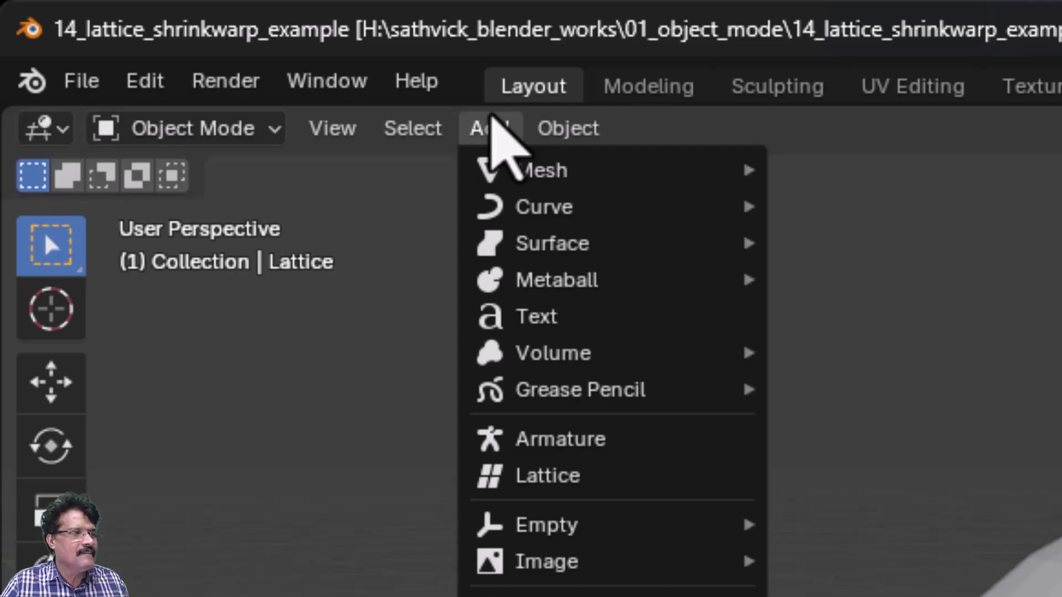
pyautogui.moveTo(565, 532)
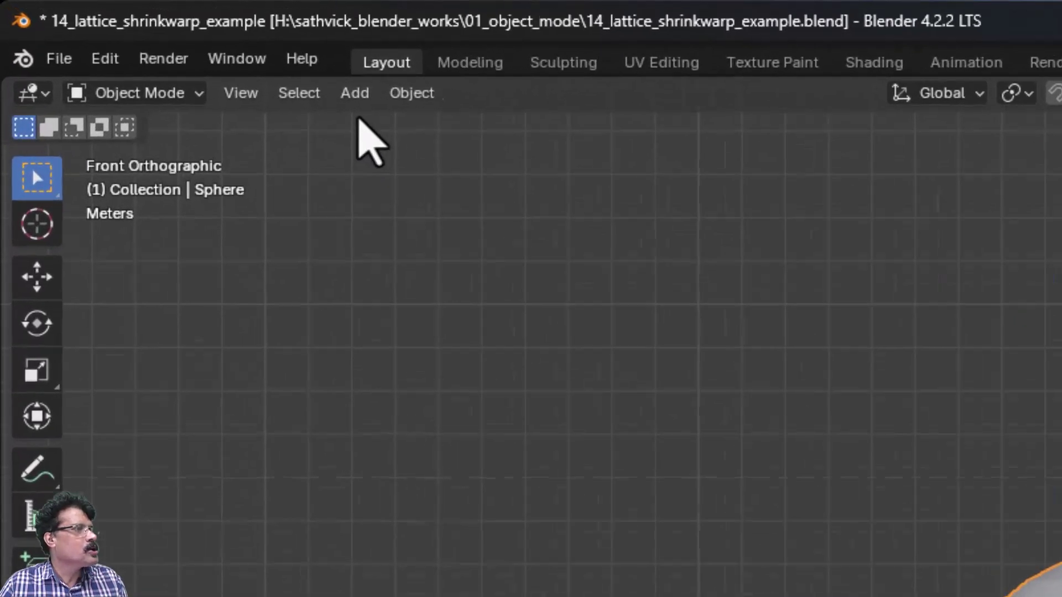
pyautogui.click(440, 126)
pyautogui.moveTo(570, 474)
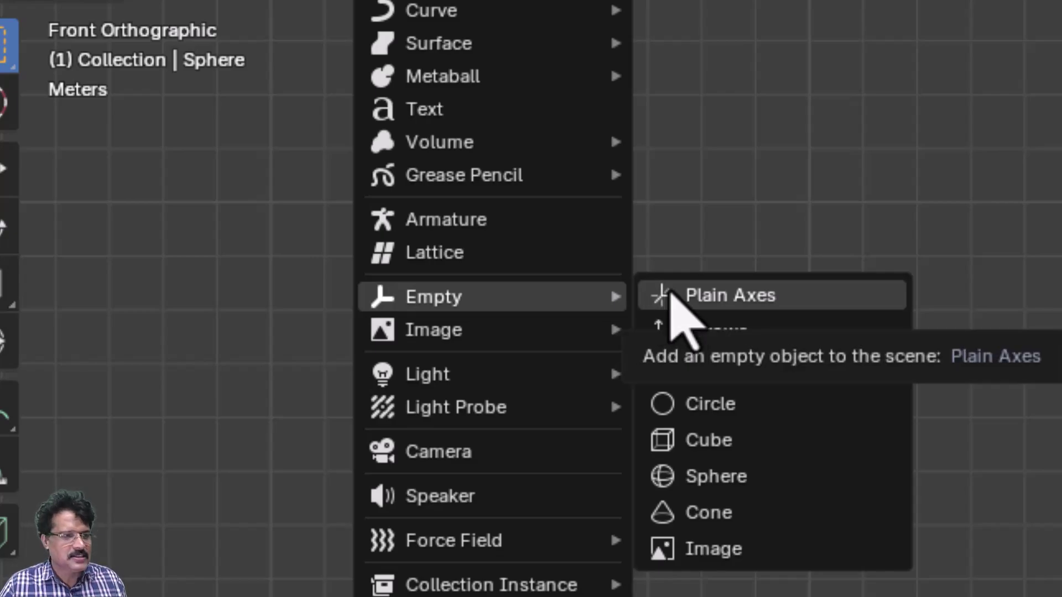
pyautogui.click(675, 296)
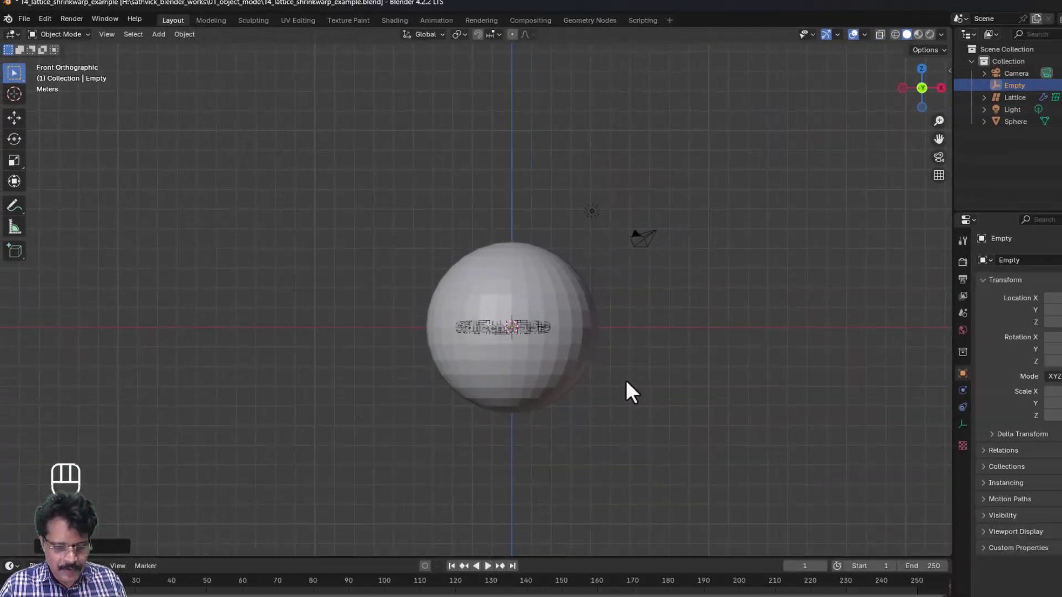
pyautogui.press('g')
pyautogui.click(441, 337)
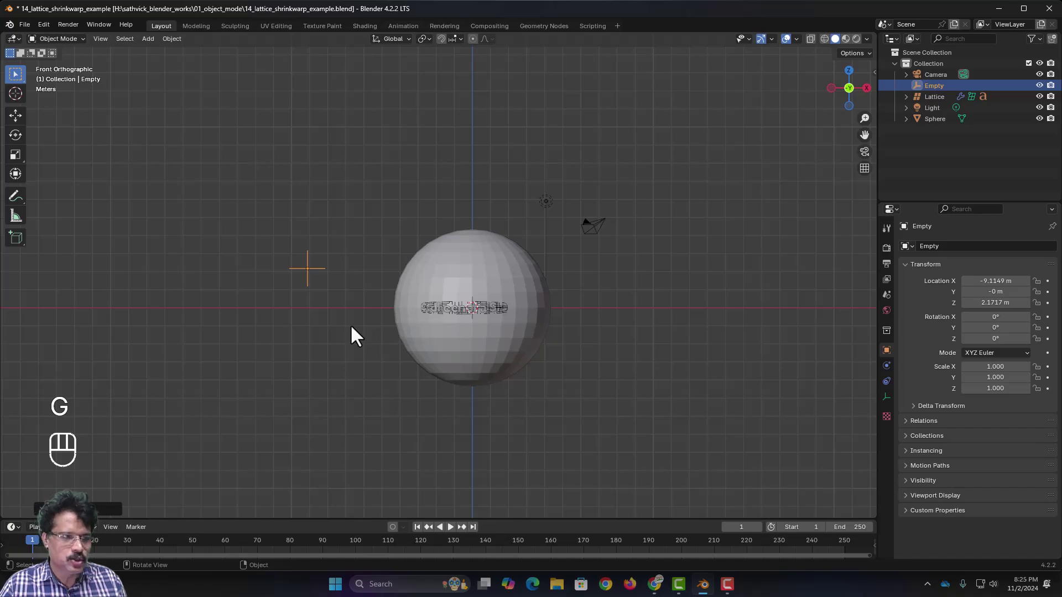
# Step: Delete the Plain Axes empty placed beside the sphere
pyautogui.scroll(3, 348, 325)
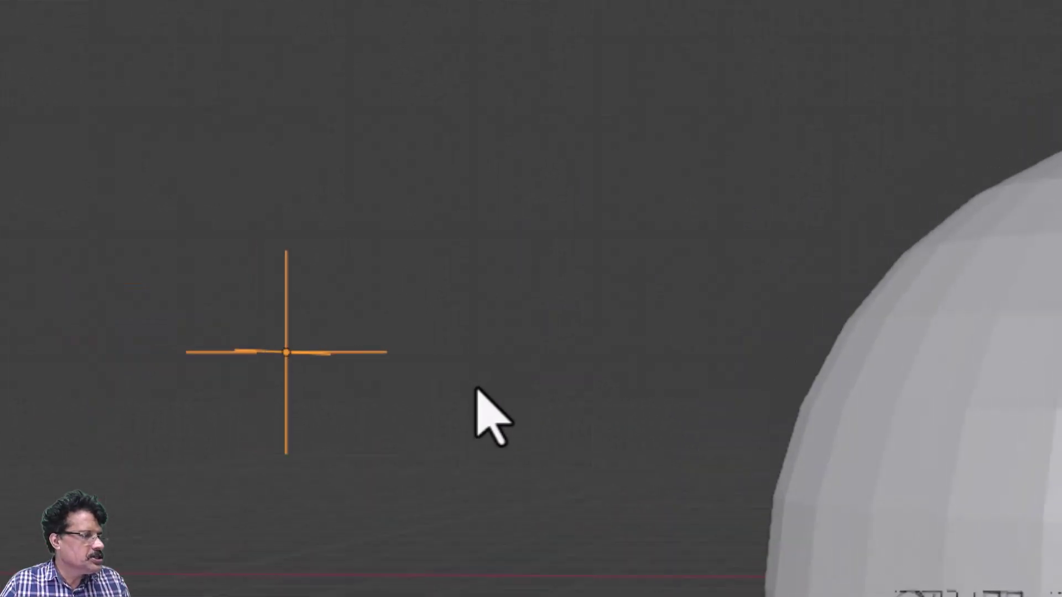
pyautogui.moveTo(476, 387); pyautogui.dragTo(417, 491, button='middle')
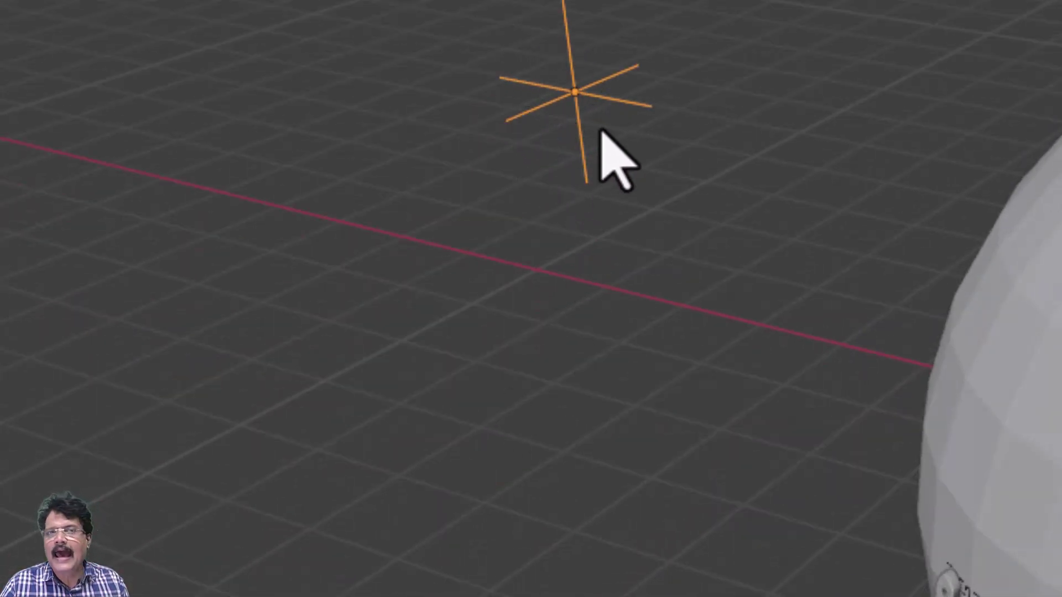
pyautogui.press('x')
pyautogui.click(575, 135)
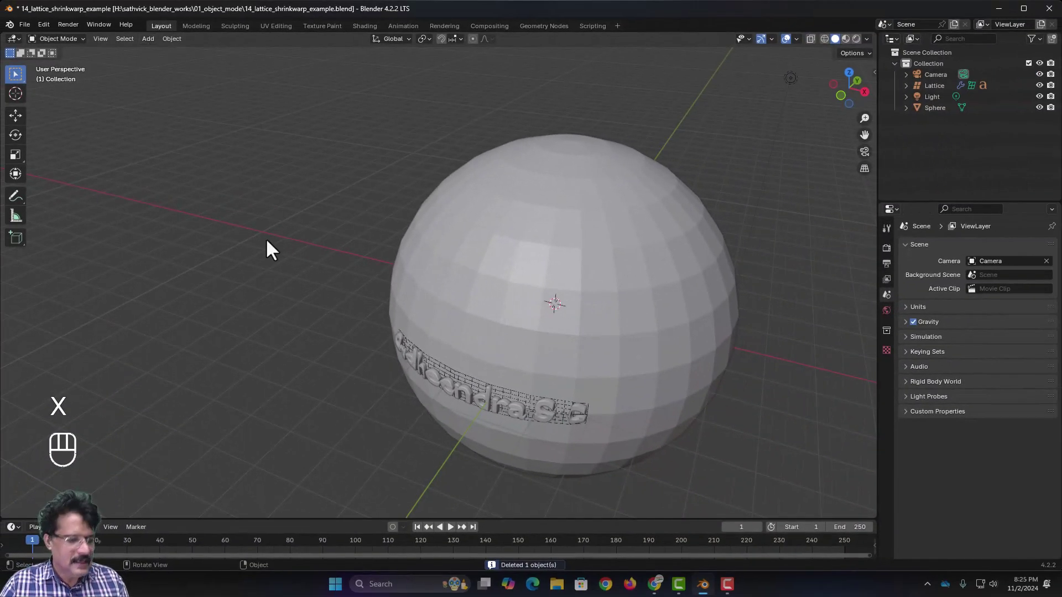
# Step: Add a new Plain Axes empty at the 3D cursor in the sphere's centre
pyautogui.hotkey('shift', 'a')
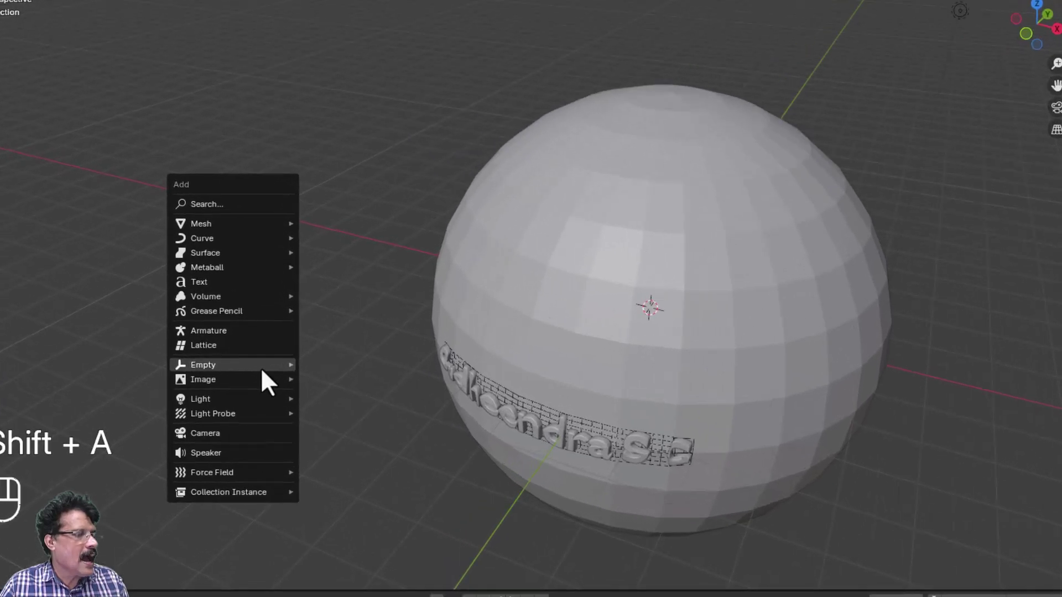
pyautogui.moveTo(256, 348)
pyautogui.click(318, 360)
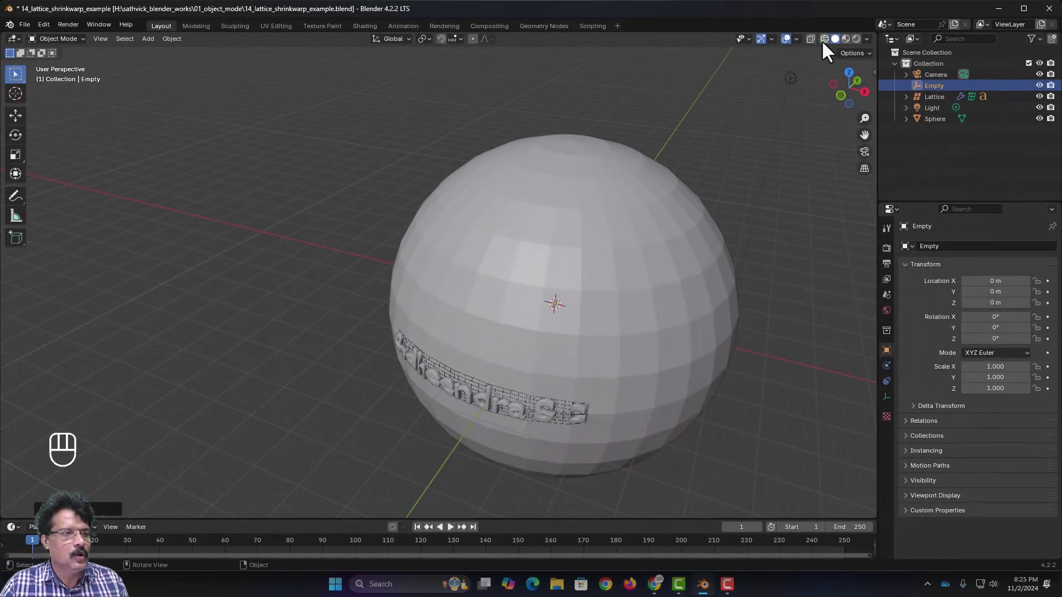
# Step: Switch the viewport to wireframe shading and delete the Plain Axes empty at the sphere's centre
pyautogui.click(824, 39)
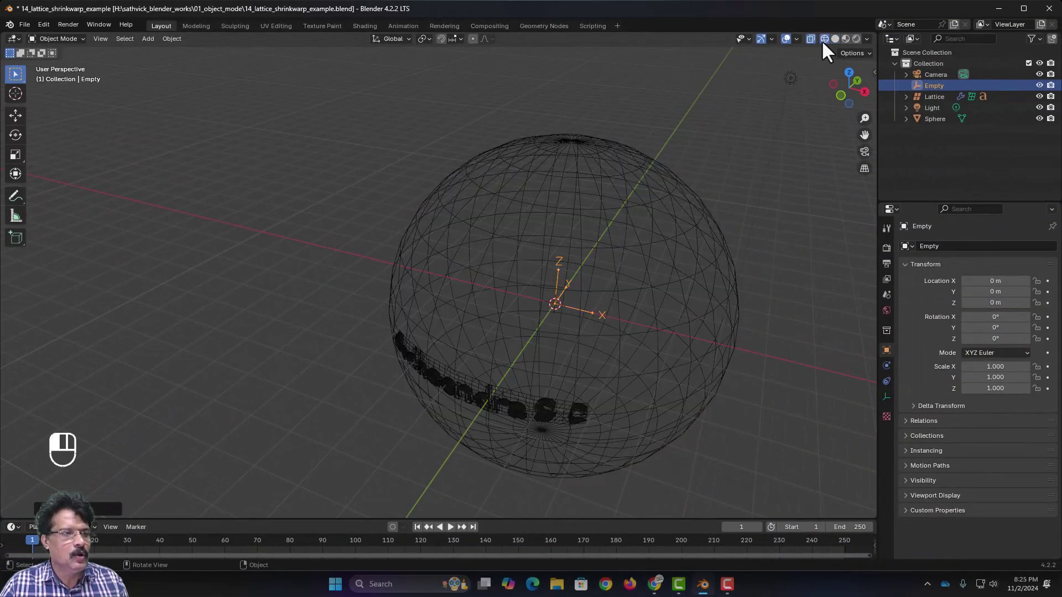
pyautogui.scroll(4, 586, 365)
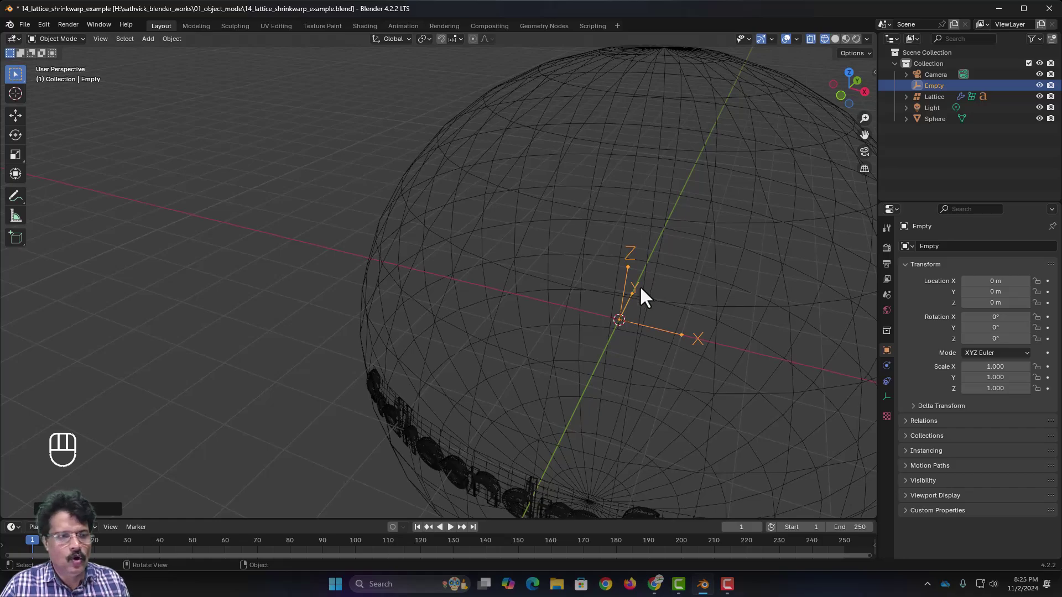
pyautogui.press('x')
pyautogui.click(625, 318)
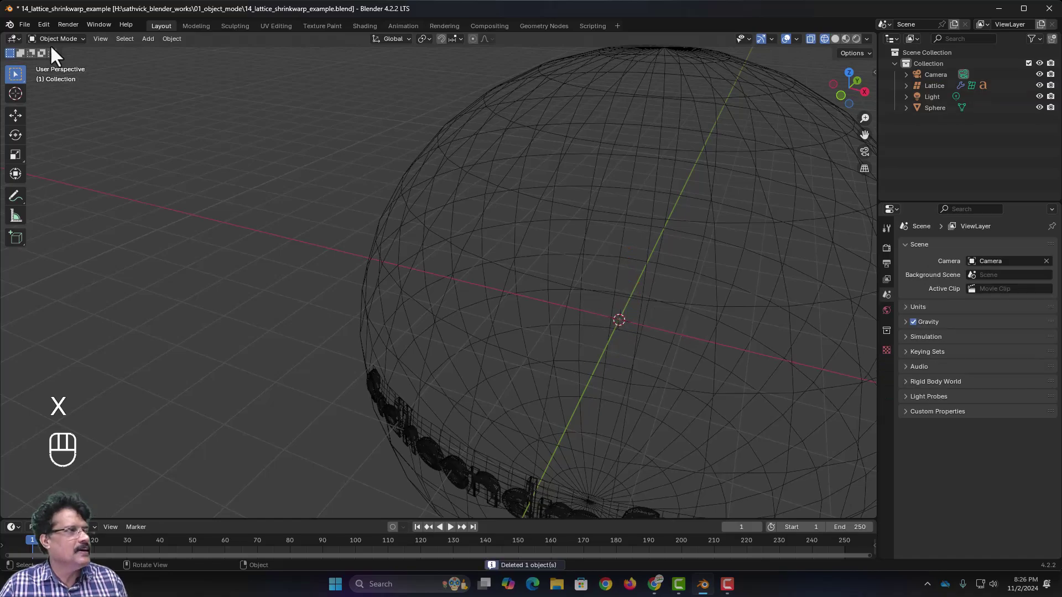
# Step: Try out an enlarged Circle empty at the sphere's centre and delete it
pyautogui.click(147, 40)
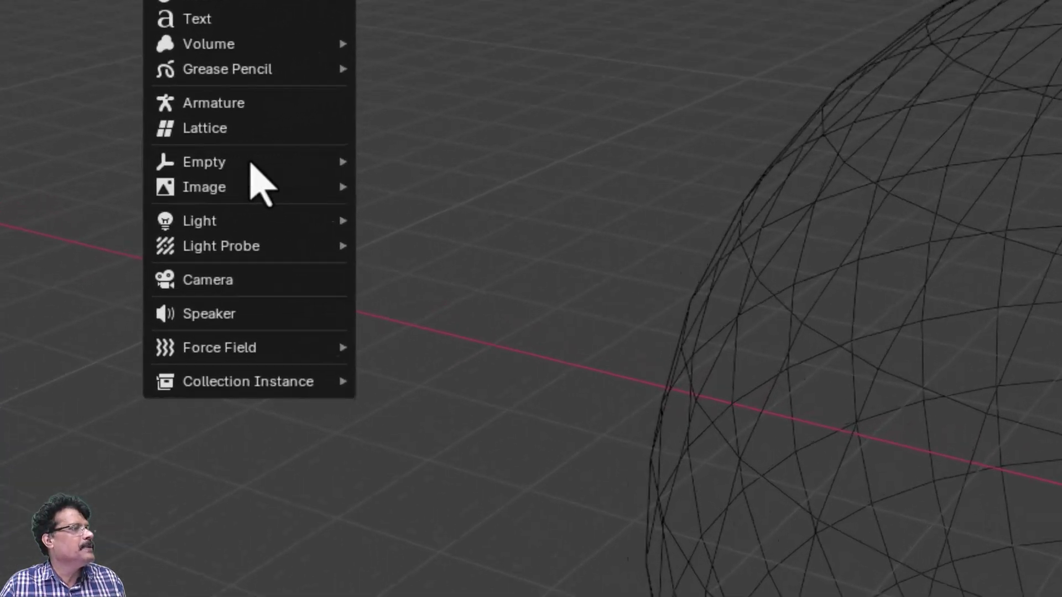
pyautogui.moveTo(183, 165)
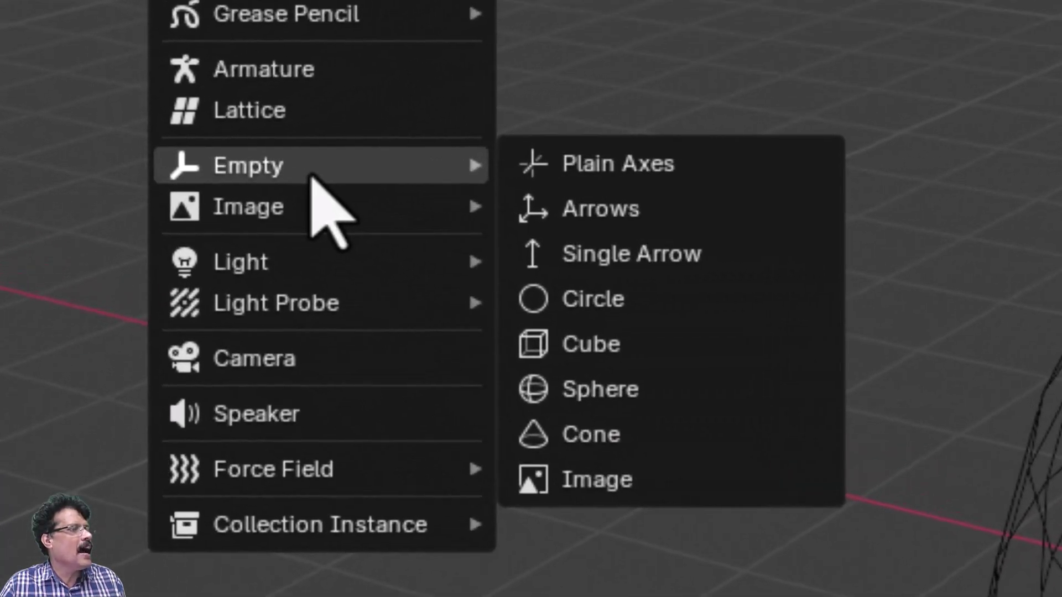
pyautogui.click(620, 323)
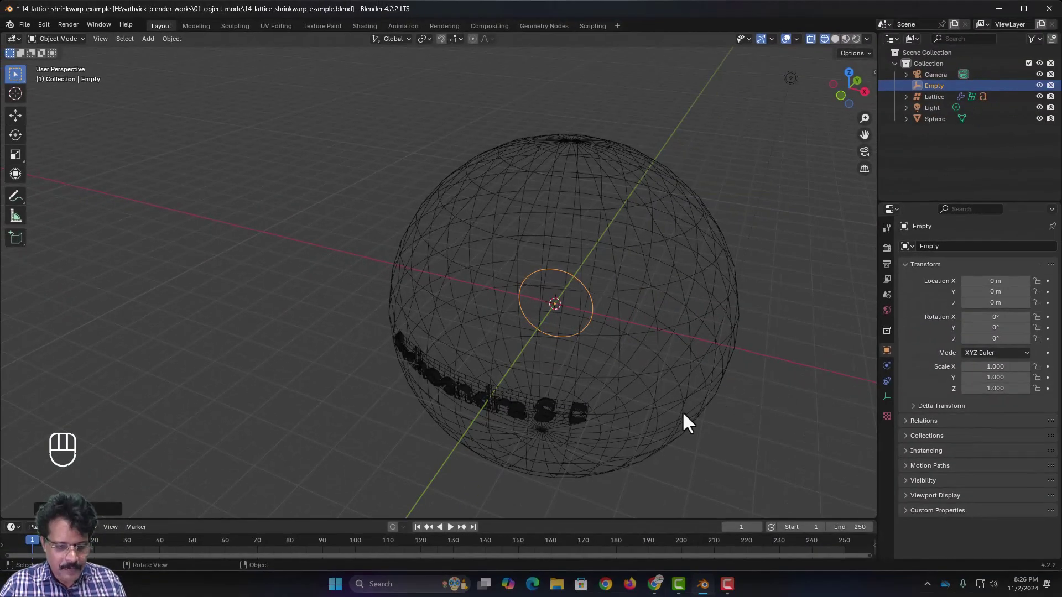
pyautogui.press('s')
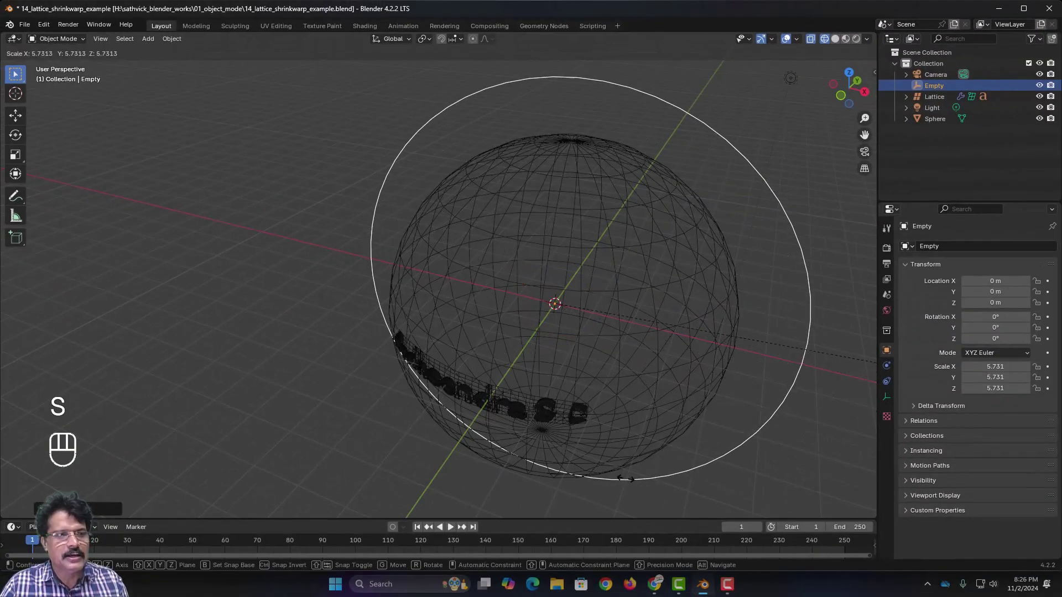
pyautogui.rightClick(469, 469)
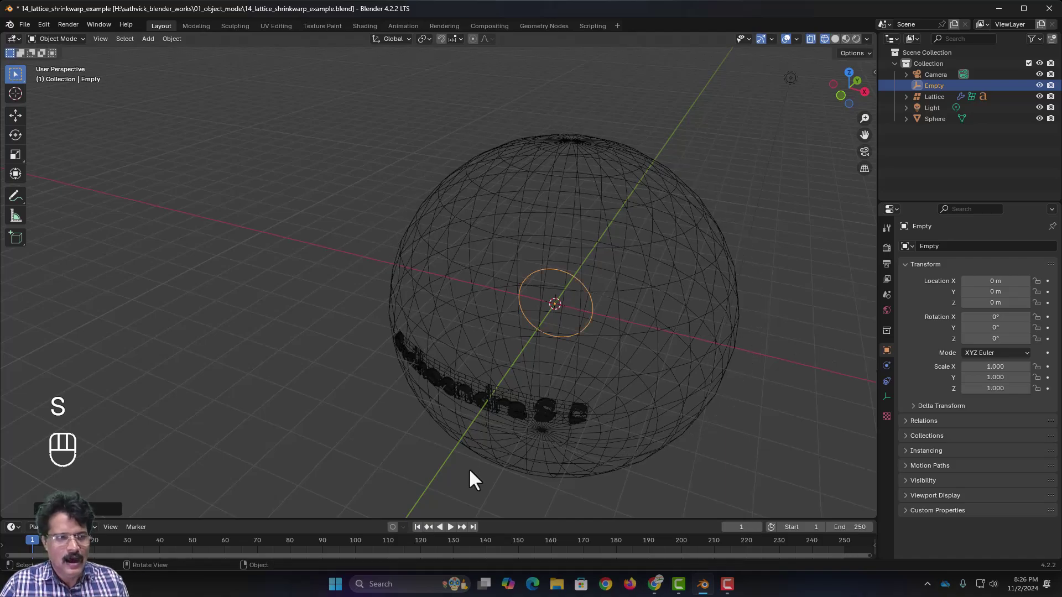
pyautogui.press('x')
pyautogui.click(635, 332)
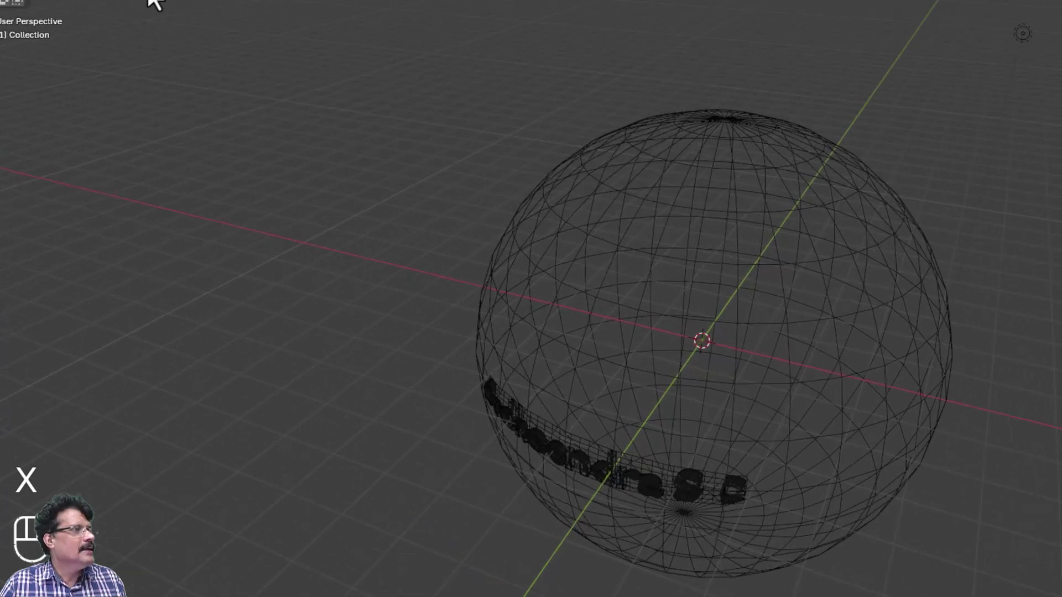
# Step: Add a Cube empty at the sphere's centre and delete it
pyautogui.click(147, 38)
pyautogui.moveTo(249, 33)
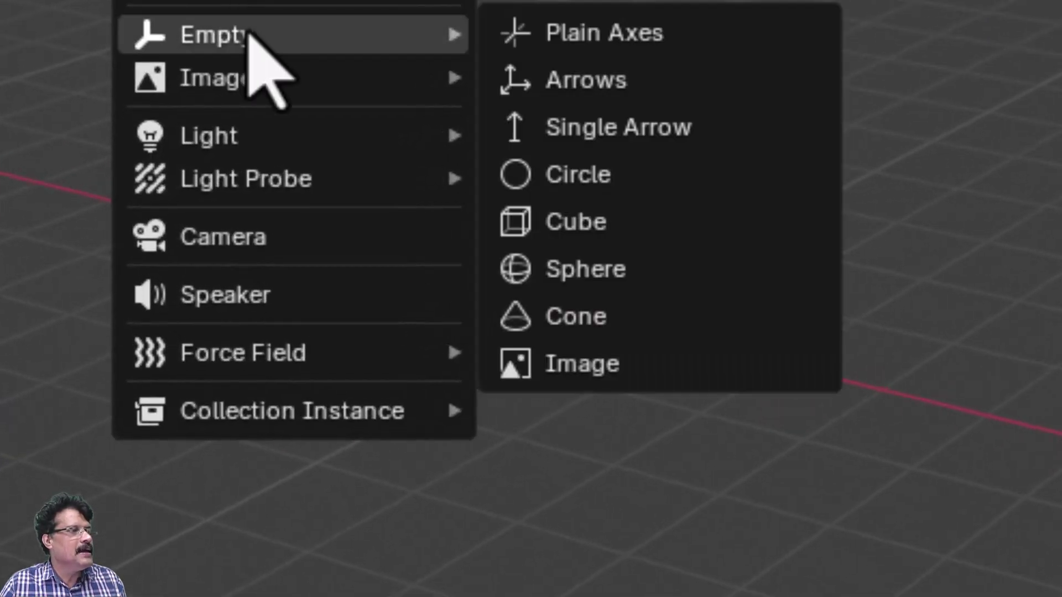
pyautogui.click(562, 215)
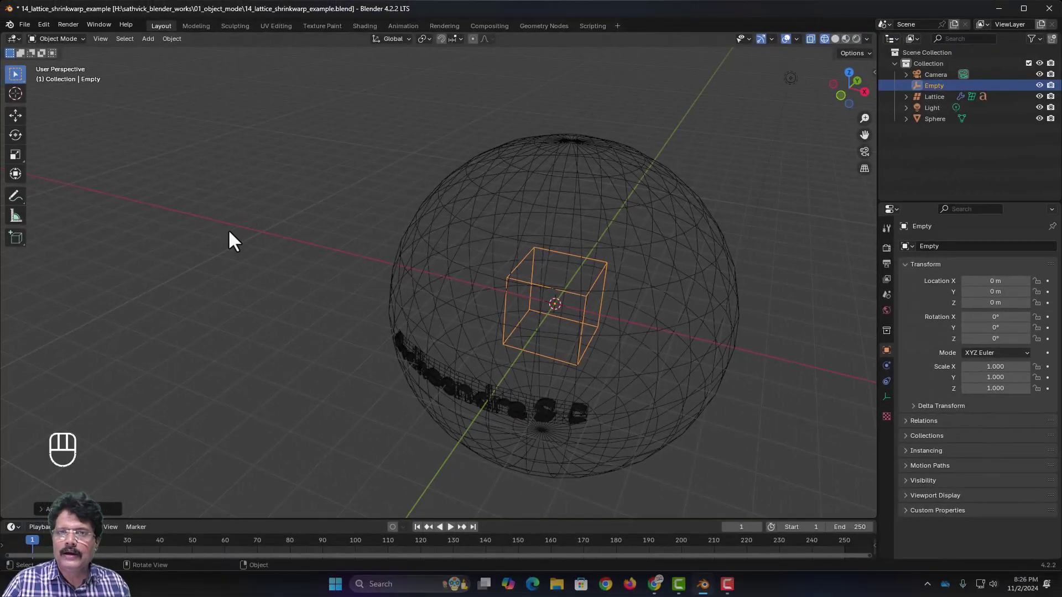
pyautogui.press('x')
pyautogui.click(204, 262)
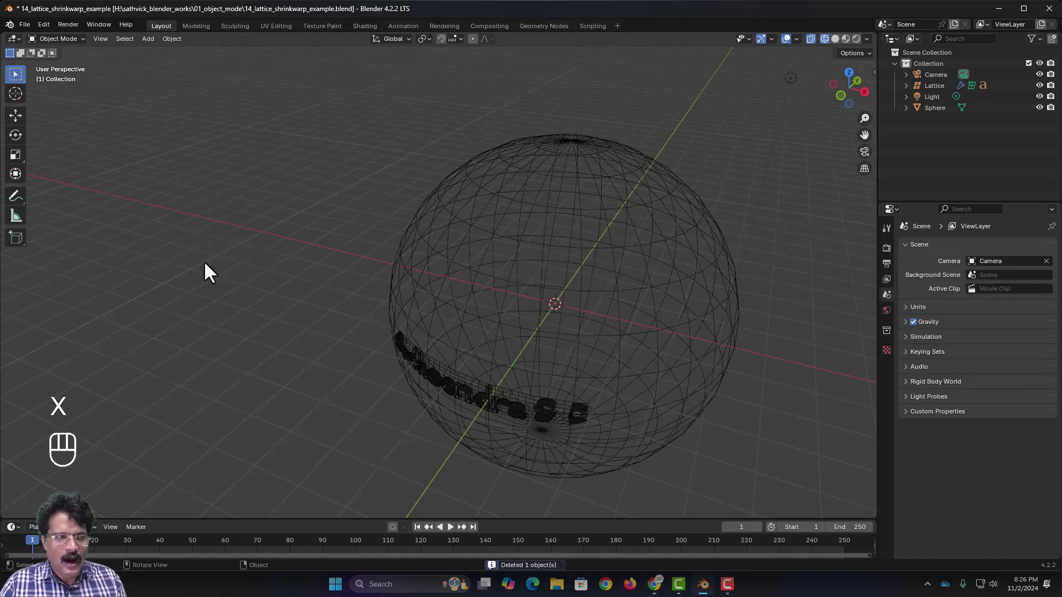
# Step: Add a Sphere empty at the sphere's centre and scale it to about 4.476 so it encloses the mesh sphere
pyautogui.click(148, 38)
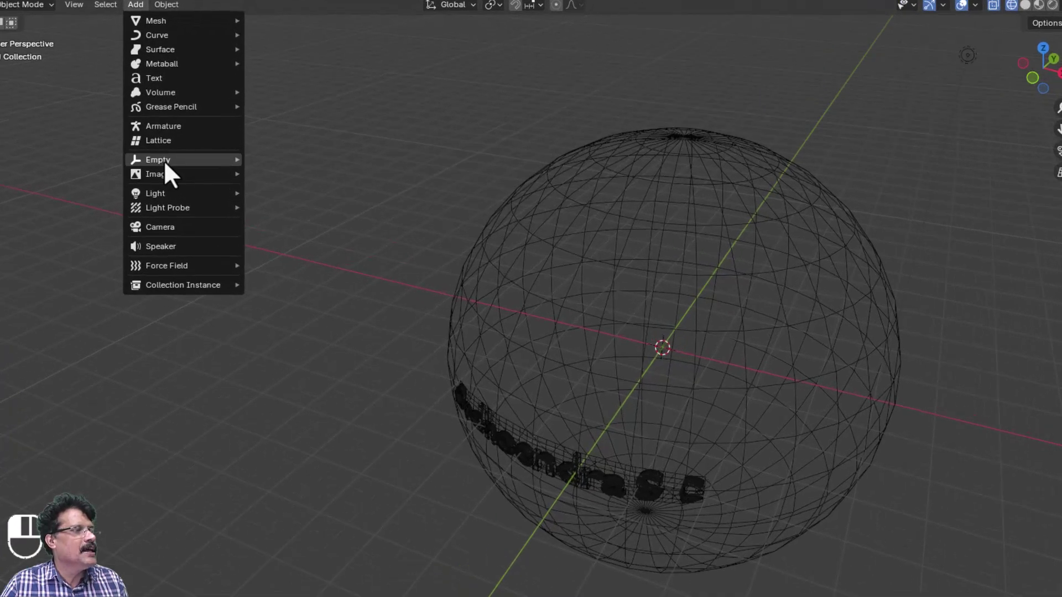
pyautogui.moveTo(165, 161)
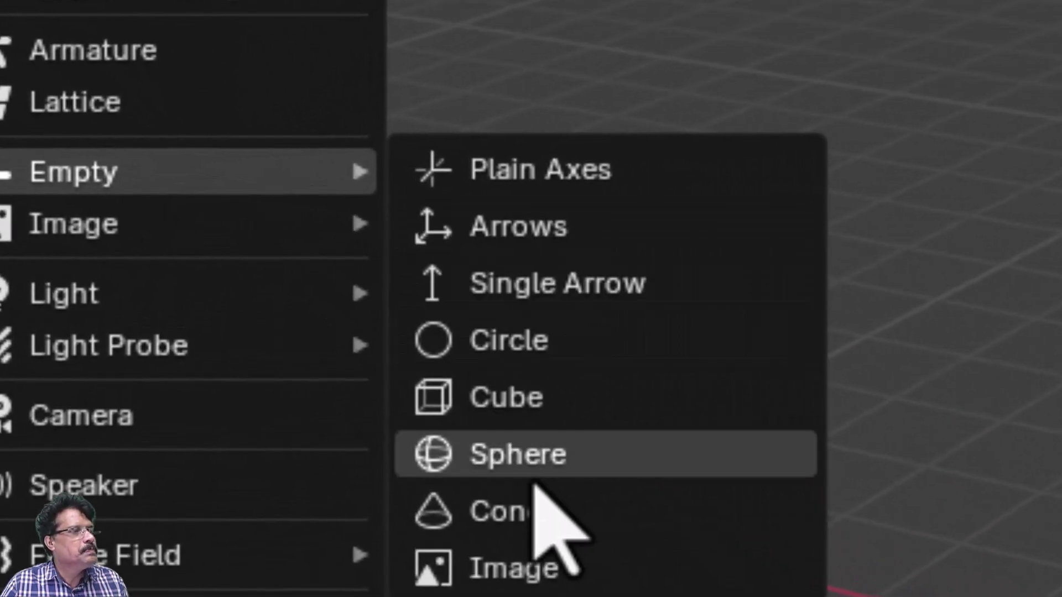
pyautogui.click(279, 239)
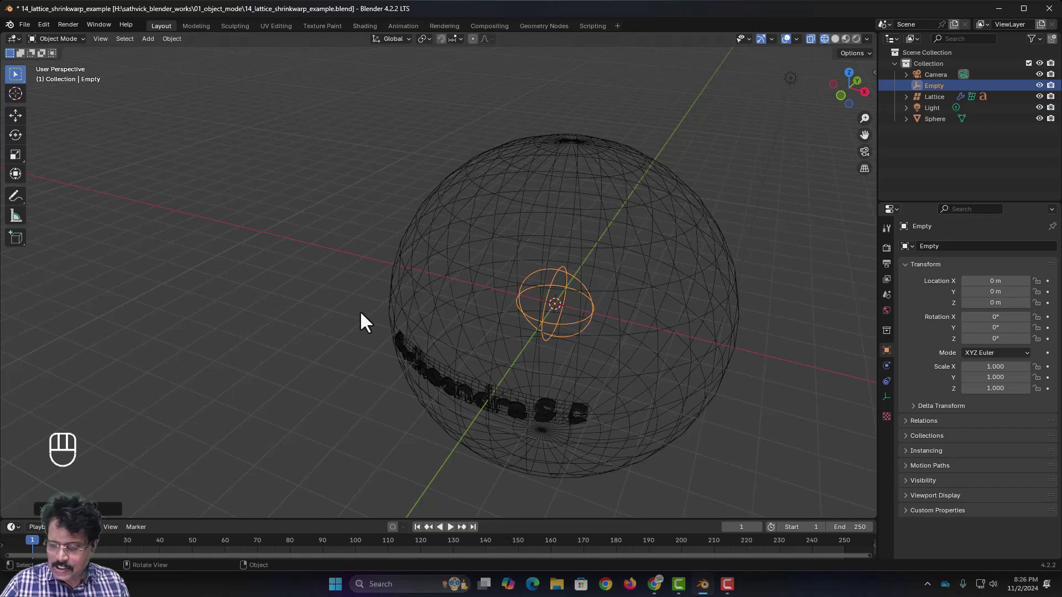
pyautogui.press('KP_1')
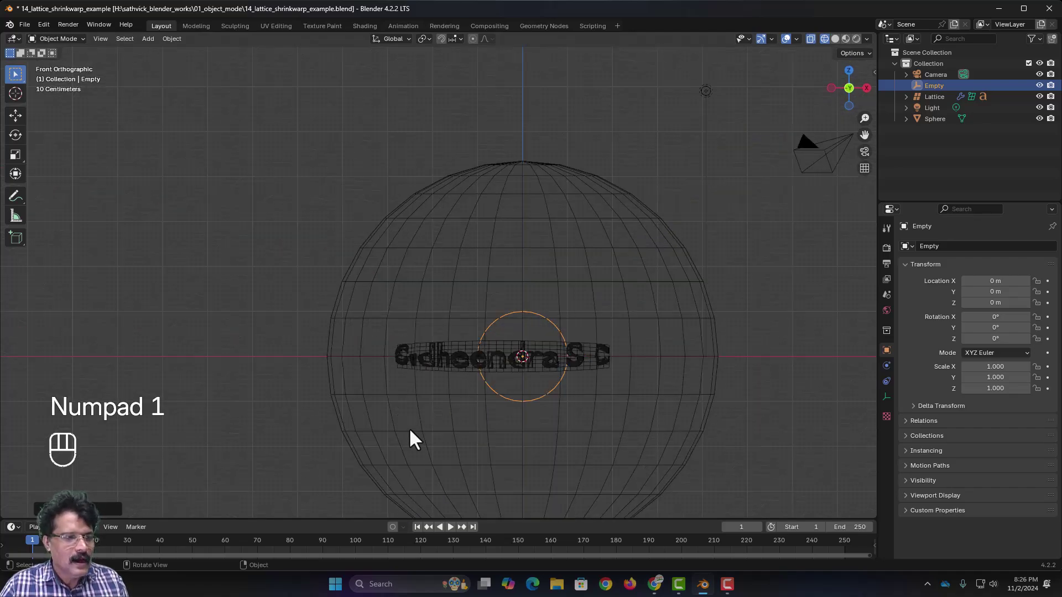
pyautogui.press('s')
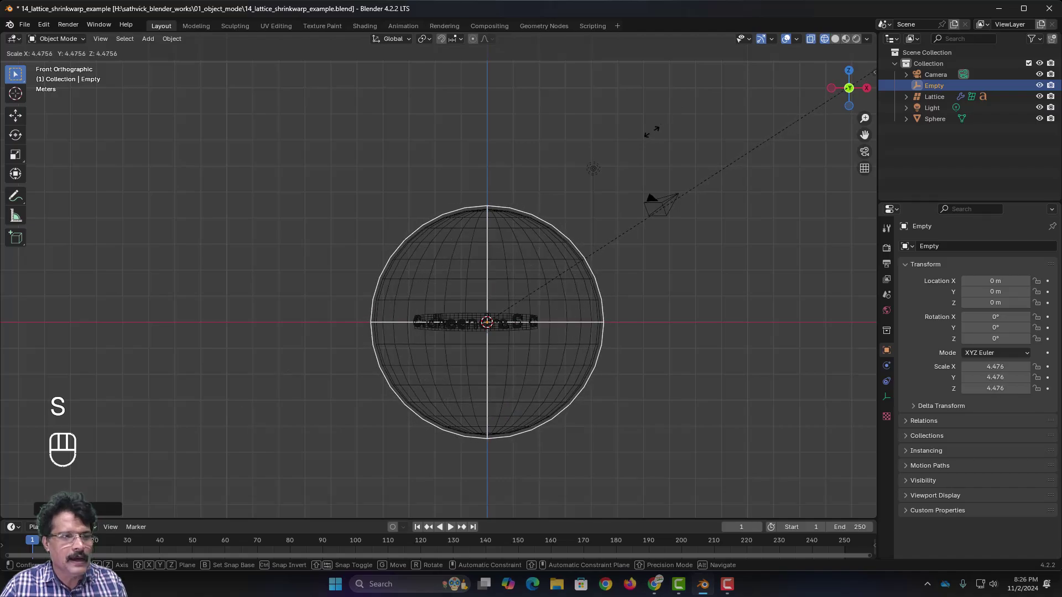
pyautogui.click(647, 138)
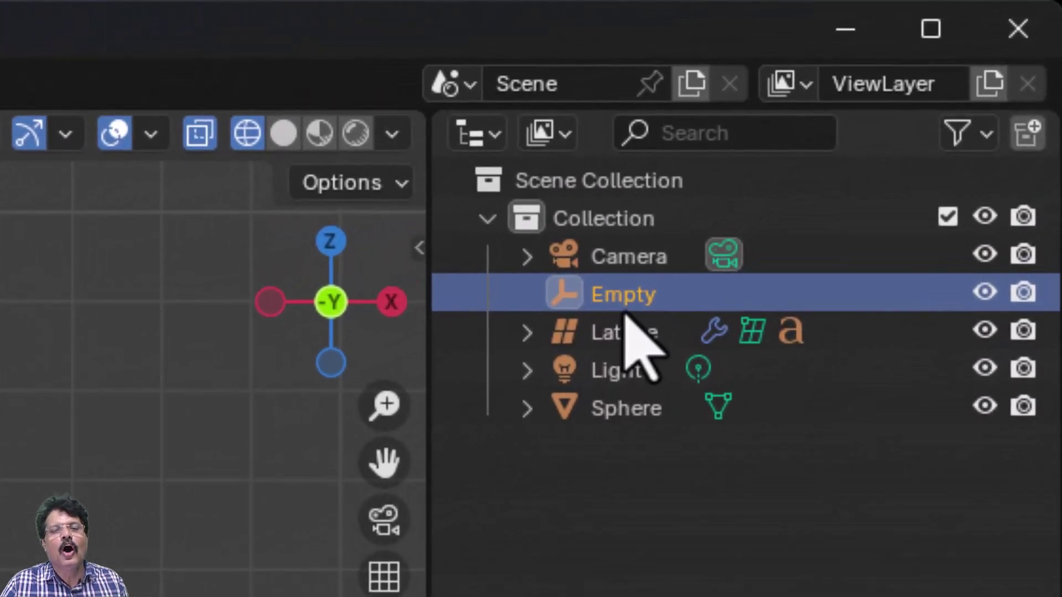
# Step: Rename the sphere-shaped empty to EARTHWITHNAME
pyautogui.doubleClick(935, 88)
pyautogui.write('EA')
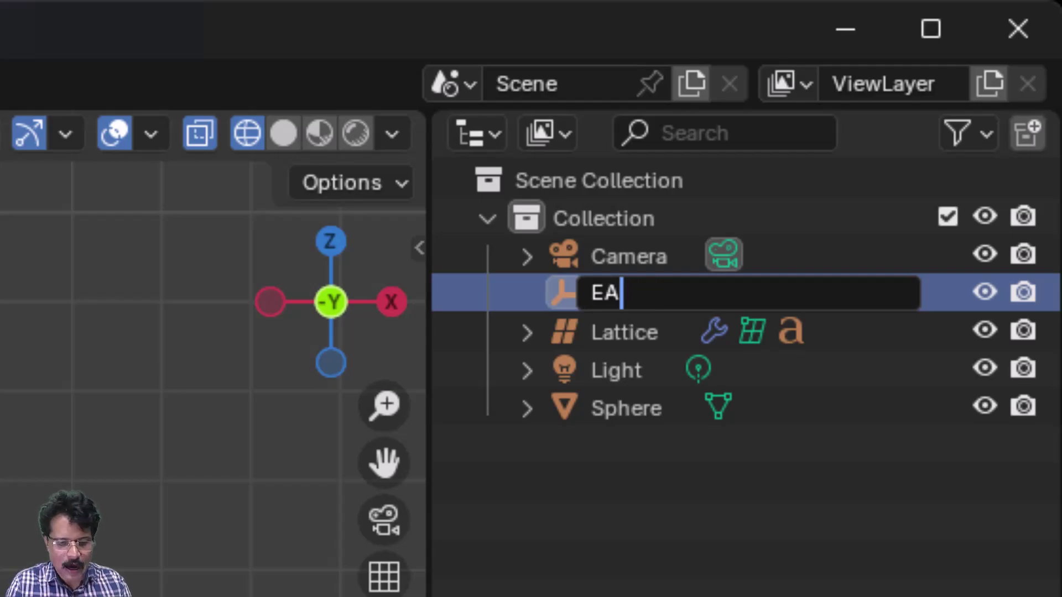
pyautogui.write('RTHWITHNAME')
pyautogui.press('Return')
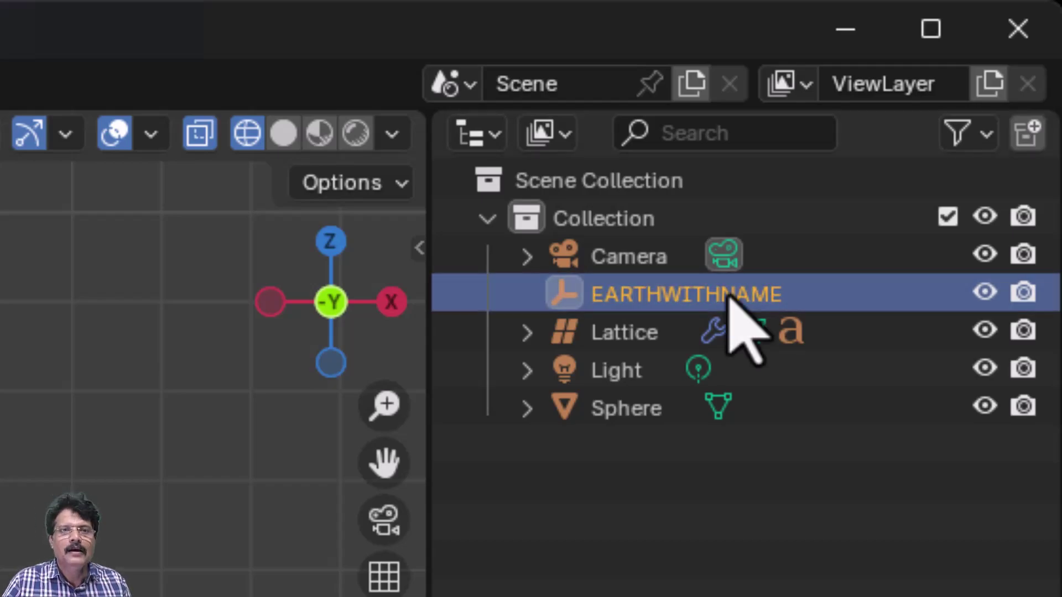
# Step: Parent the Lattice and Sphere to the EARTHWITHNAME empty using Object (Keep Transform), and check the children in its hierarchy
pyautogui.click(656, 343)
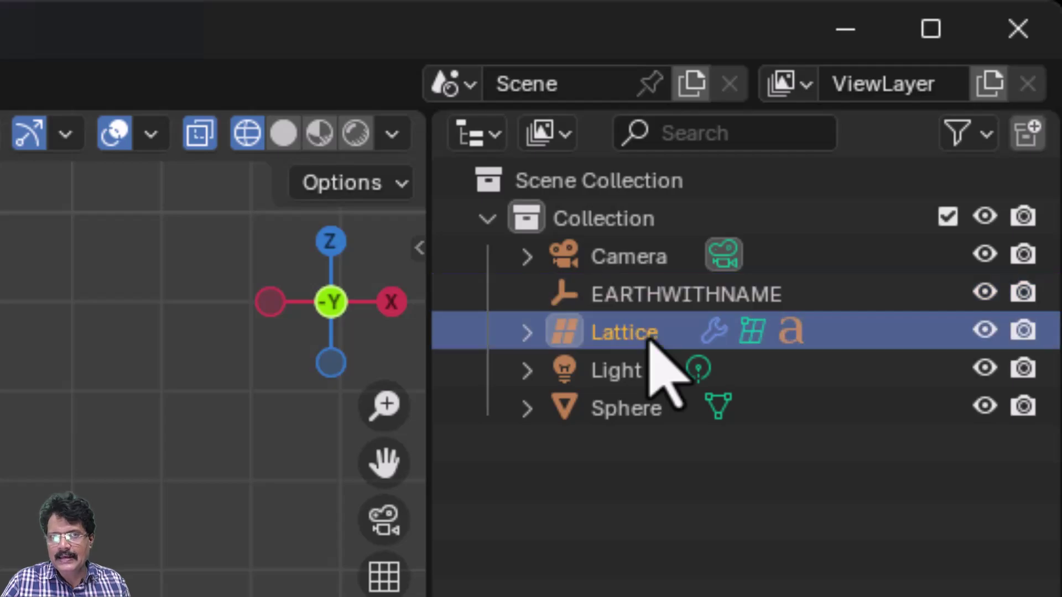
pyautogui.keyDown('ctrl'); pyautogui.click(631, 425); pyautogui.keyUp('ctrl')
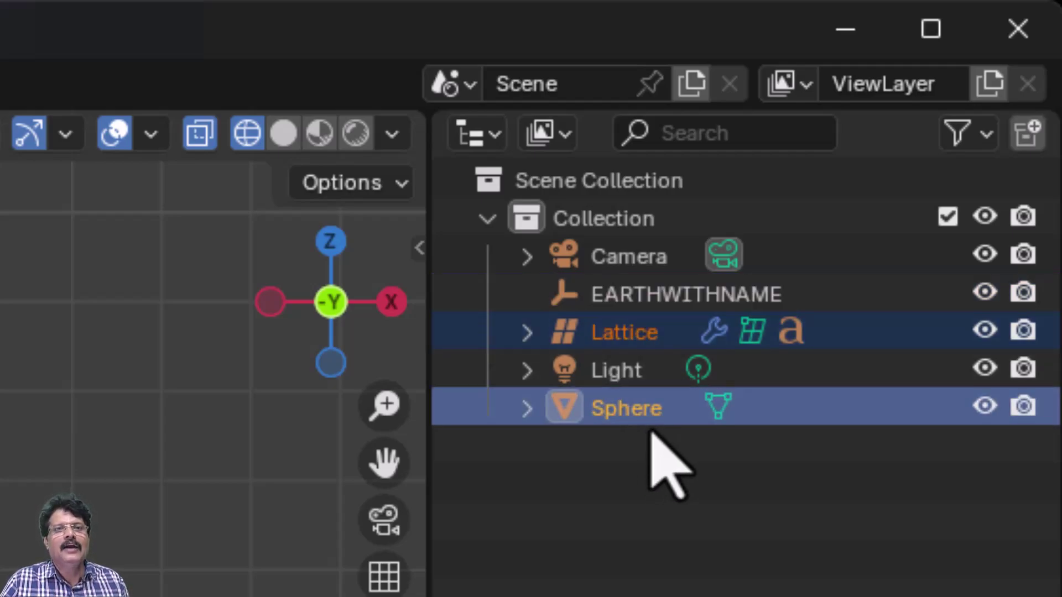
pyautogui.keyDown('ctrl'); pyautogui.click(686, 294); pyautogui.keyUp('ctrl')
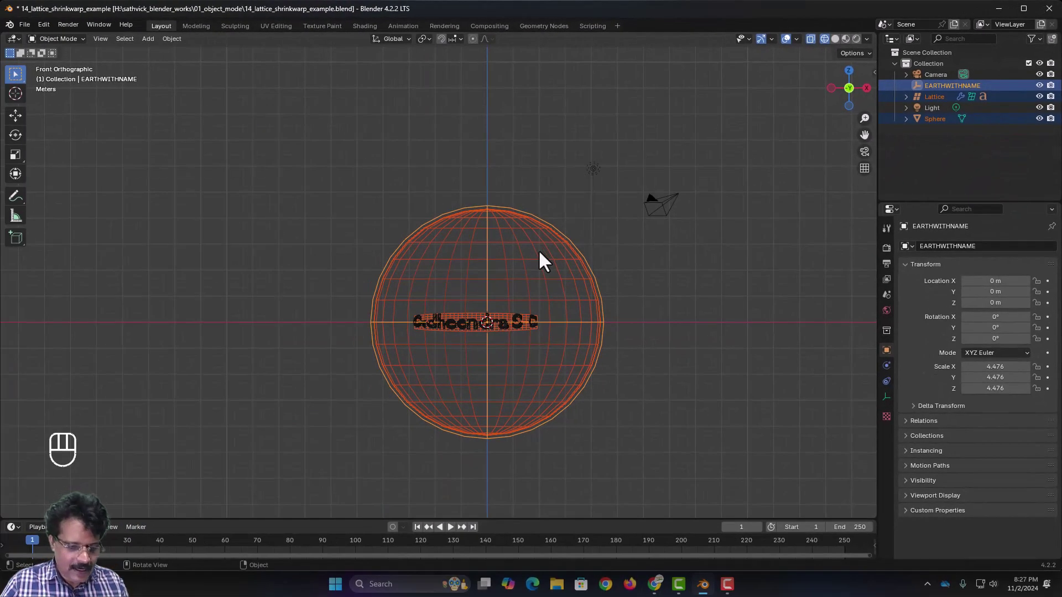
pyautogui.hotkey('ctrl', 'p')
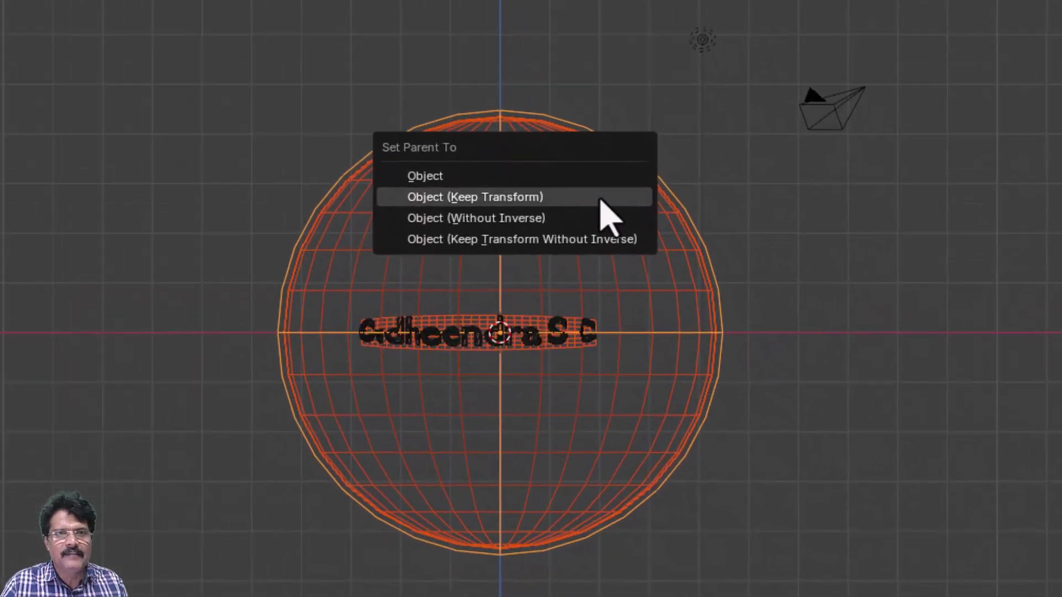
pyautogui.click(601, 198)
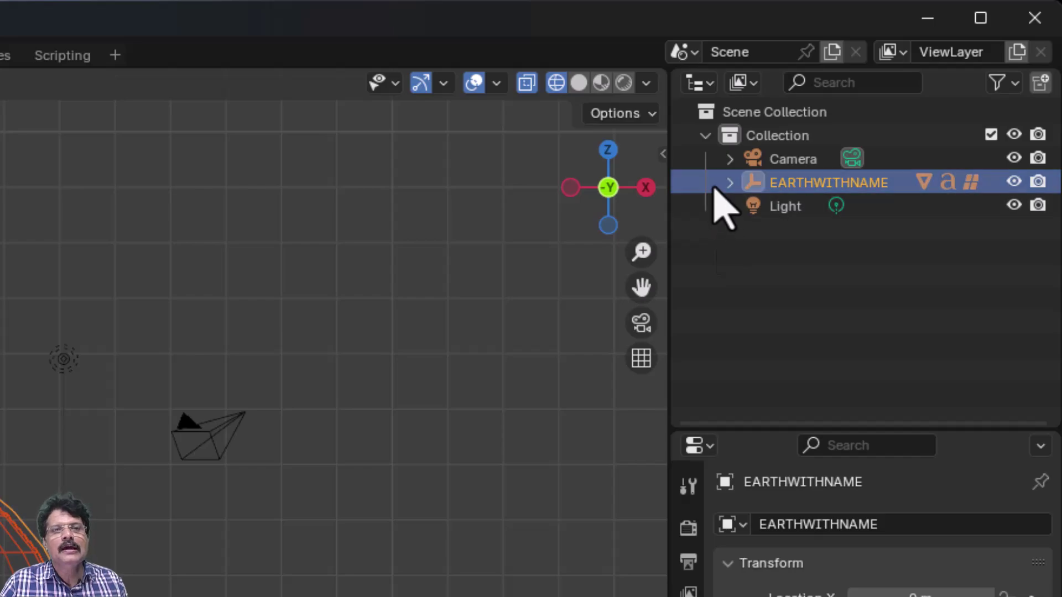
pyautogui.click(730, 183)
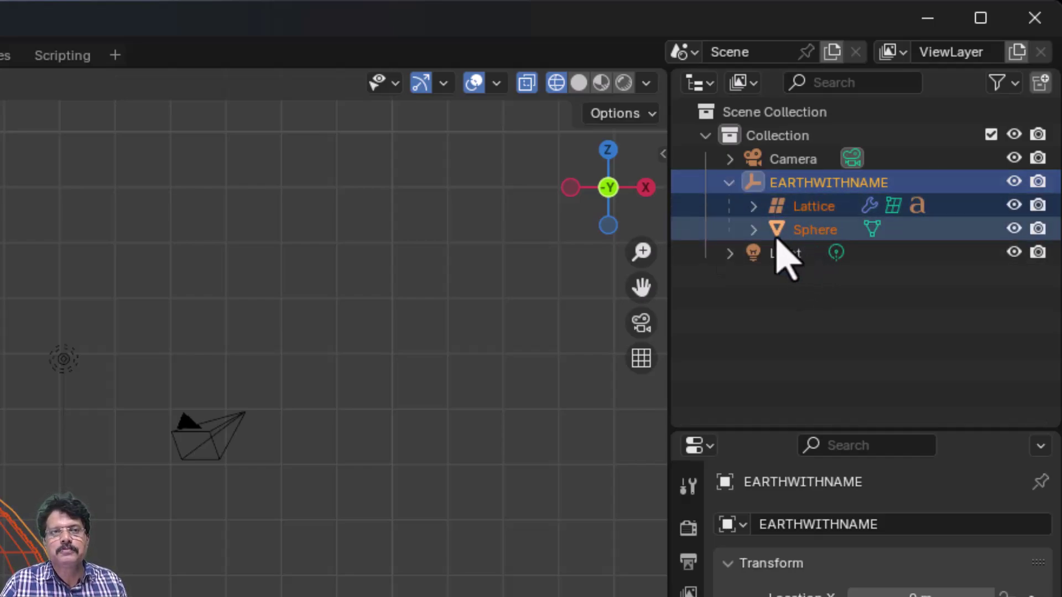
pyautogui.click(753, 230)
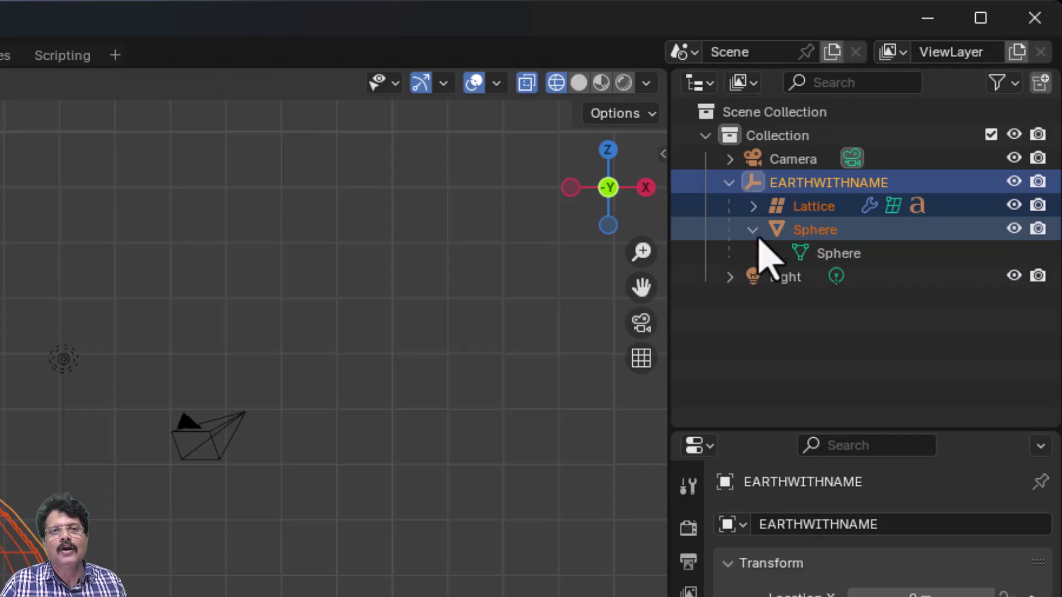
pyautogui.click(753, 206)
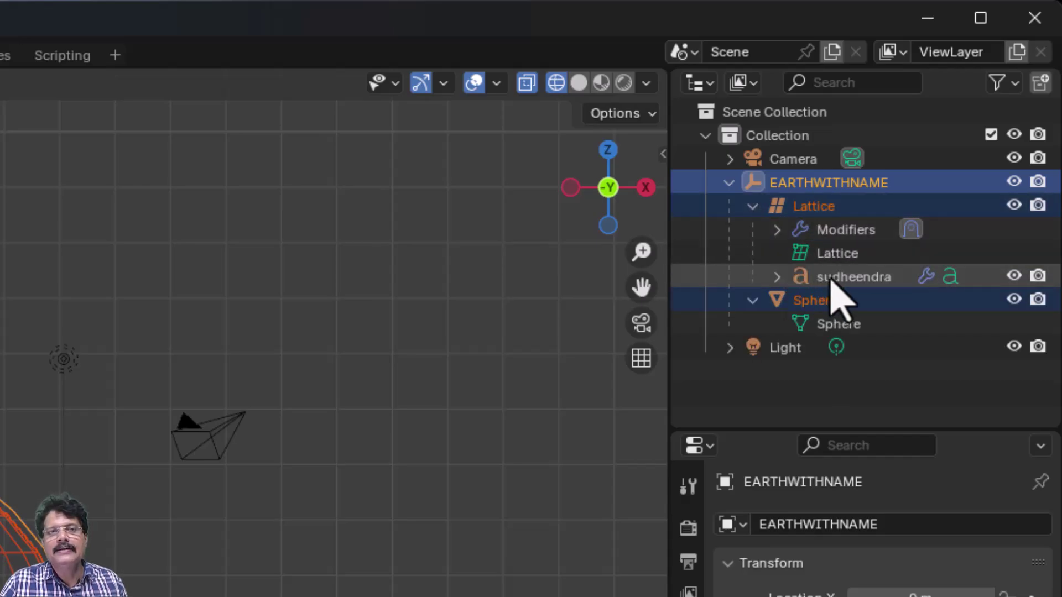
pyautogui.click(752, 206)
pyautogui.click(730, 184)
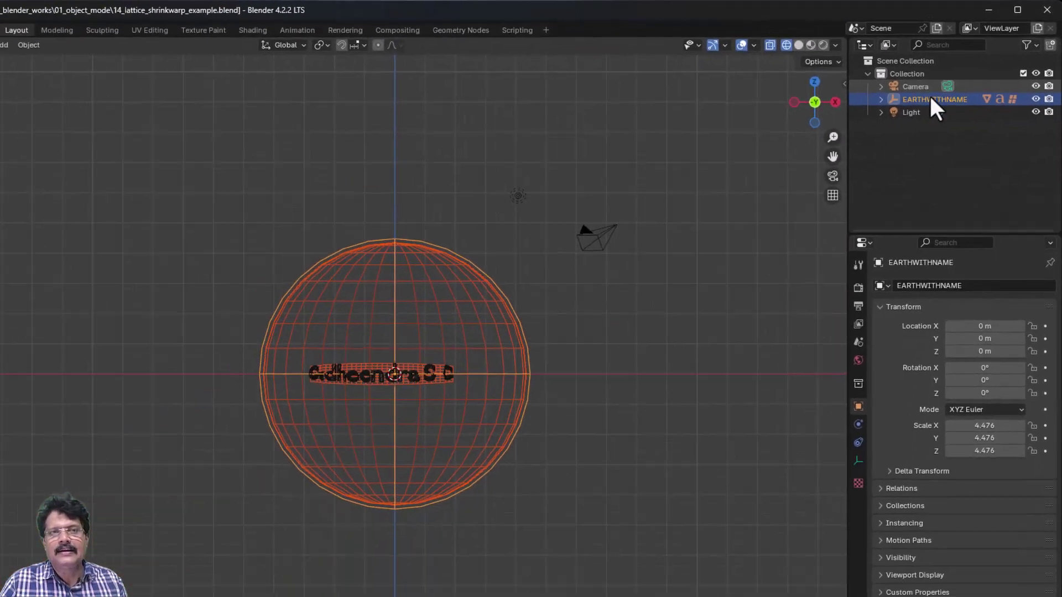
# Step: Move the EARTHWITHNAME empty with its children away from the centre to about X -27.1 m, Z 0.3 m
pyautogui.scroll(-2, 763, 282)
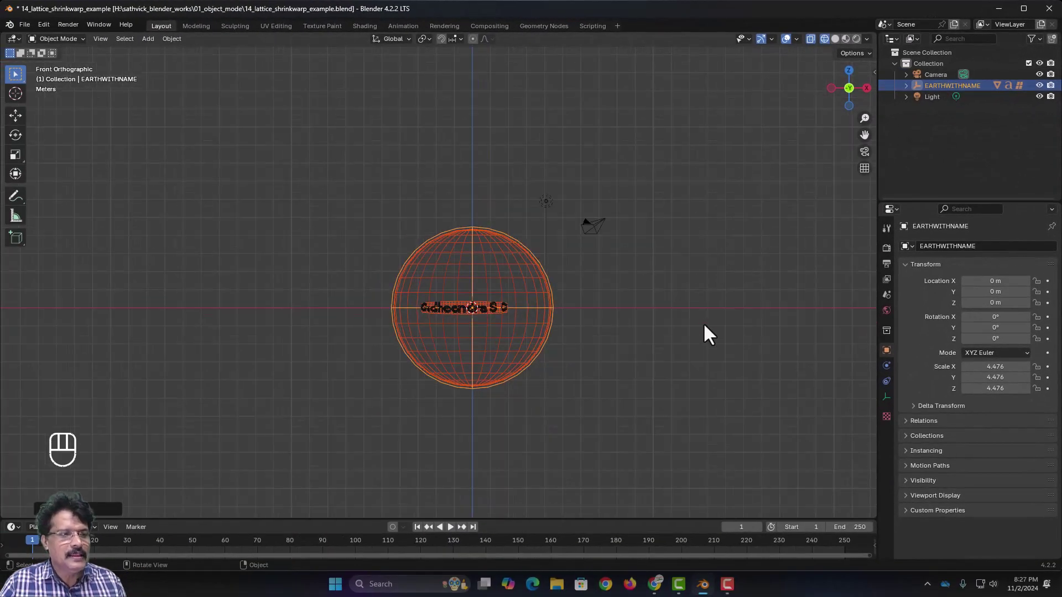
pyautogui.scroll(-2, 612, 380)
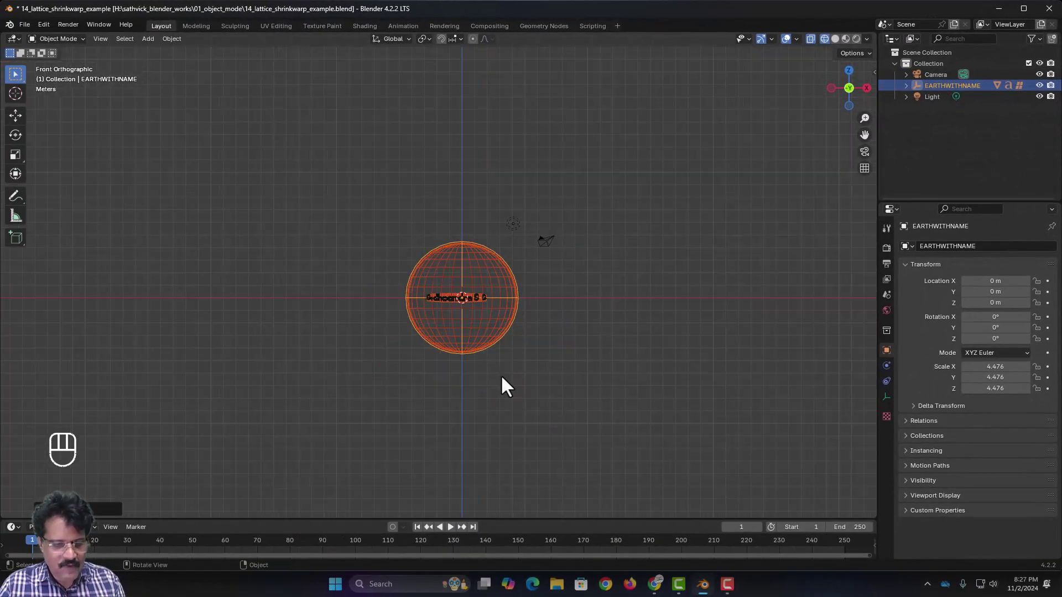
pyautogui.press('g')
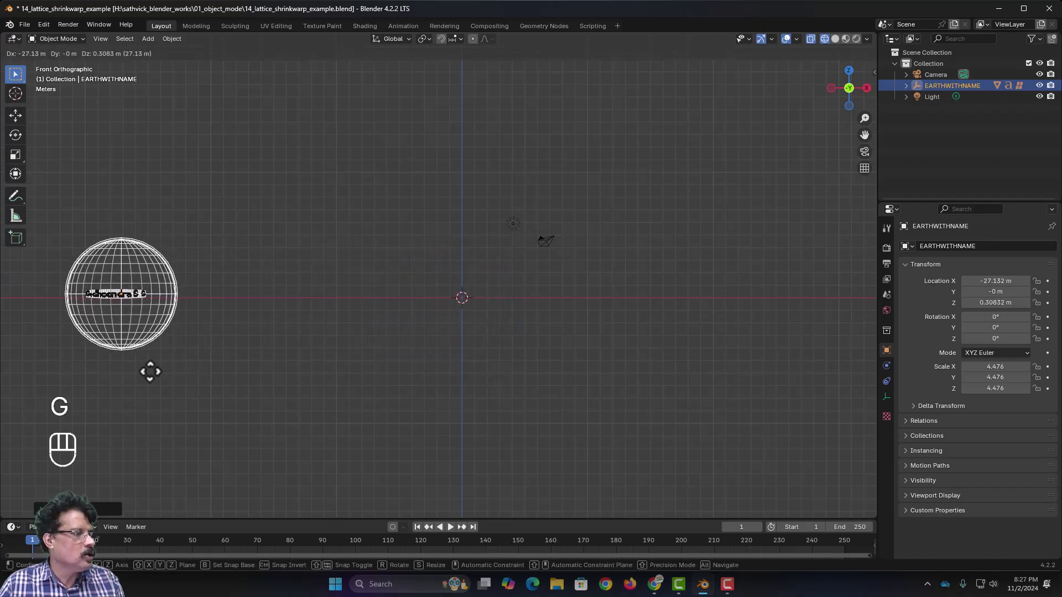
pyautogui.click(150, 371)
# Step: Add a new UV sphere at the 3D cursor in the scene's centre and scale it up
pyautogui.hotkey('shift', 'a')
pyautogui.hotkey('shift', 'a')
pyautogui.moveTo(425, 156)
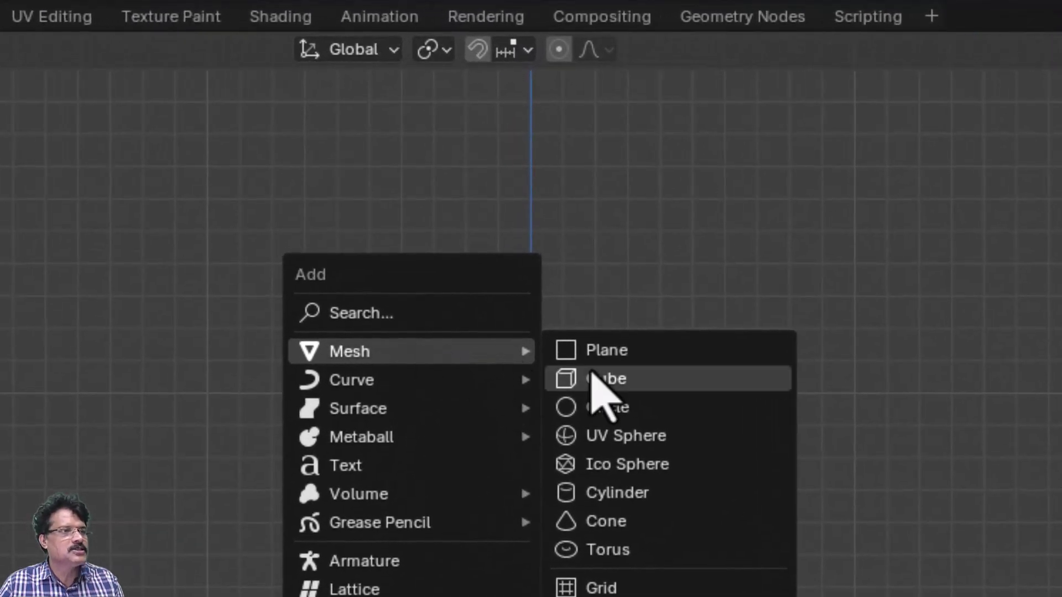
pyautogui.click(628, 436)
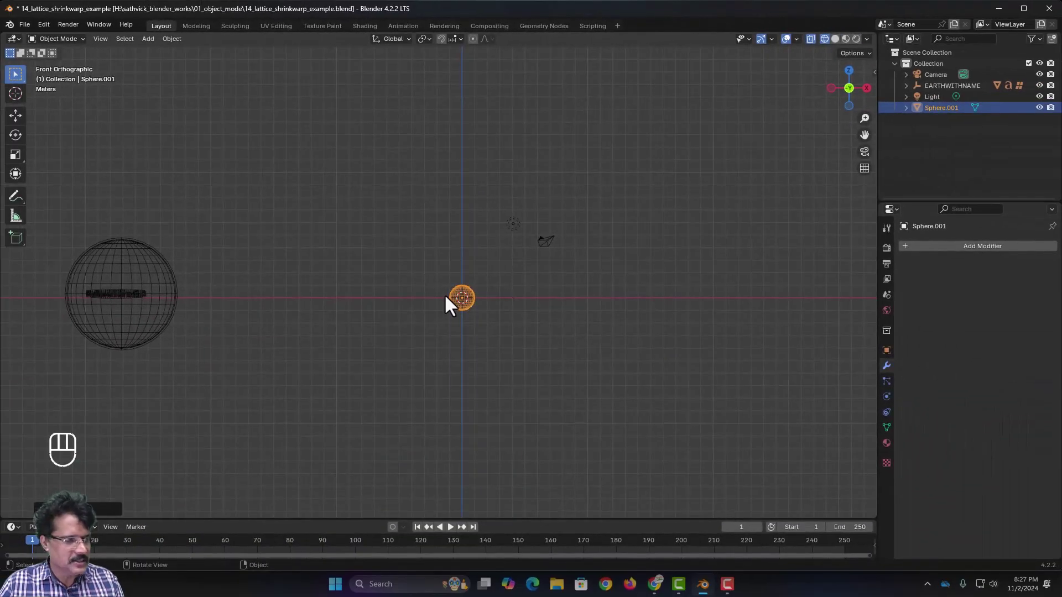
pyautogui.press('s')
pyautogui.click(511, 386)
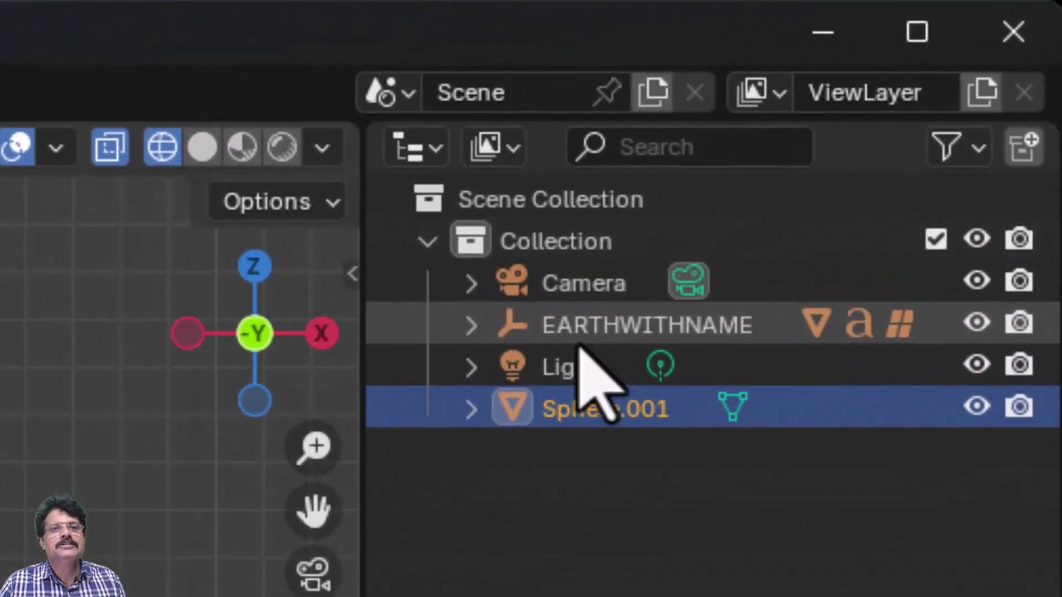
# Step: Try to set the EARTHWITHNAME empty's origin to the 3D cursor in top view and test its rotation
pyautogui.click(940, 85)
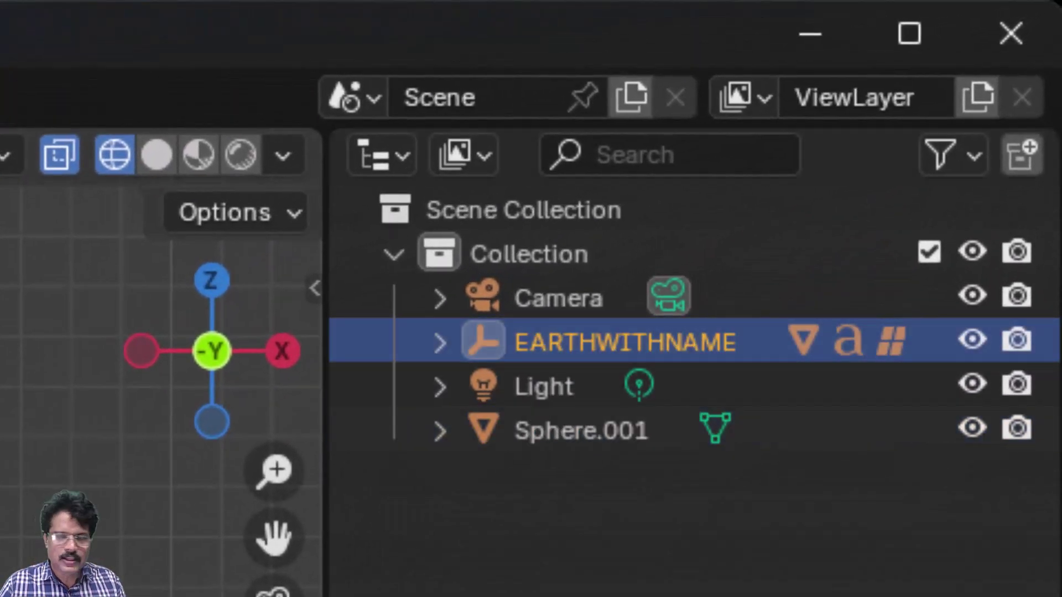
pyautogui.press('KP_7')
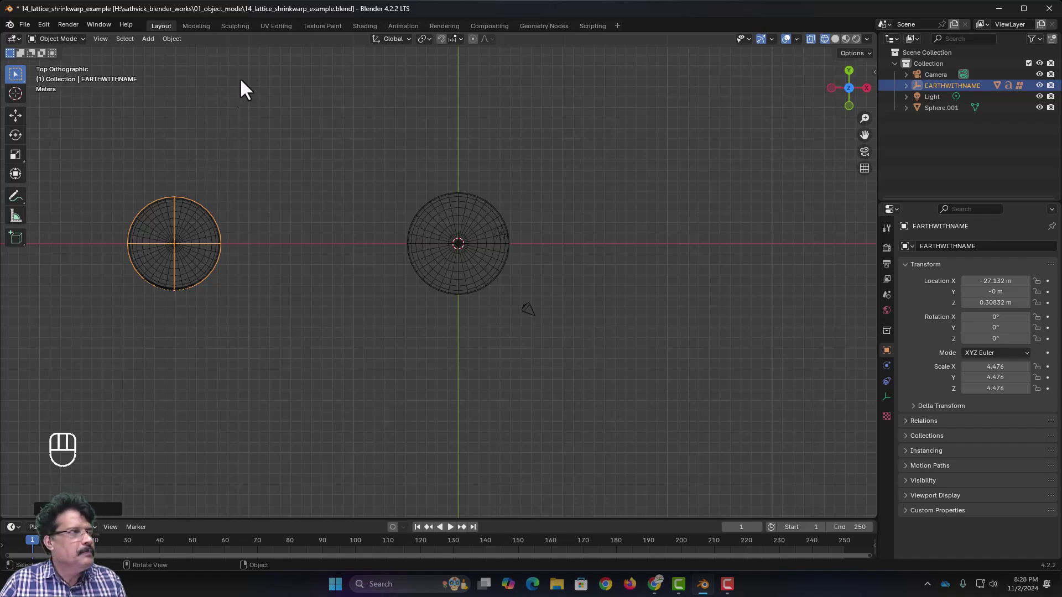
pyautogui.click(172, 39)
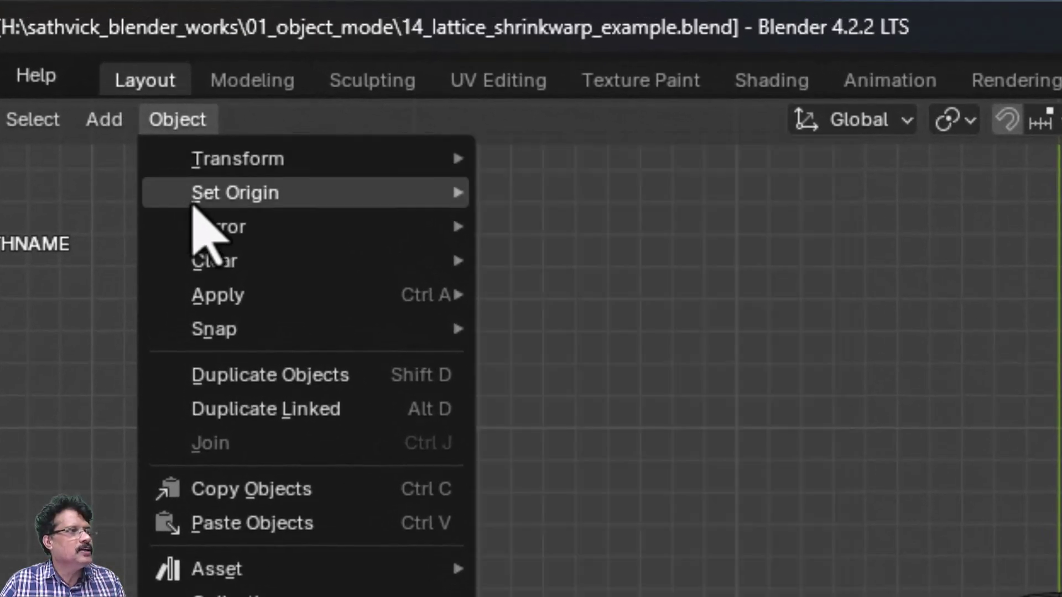
pyautogui.moveTo(194, 199)
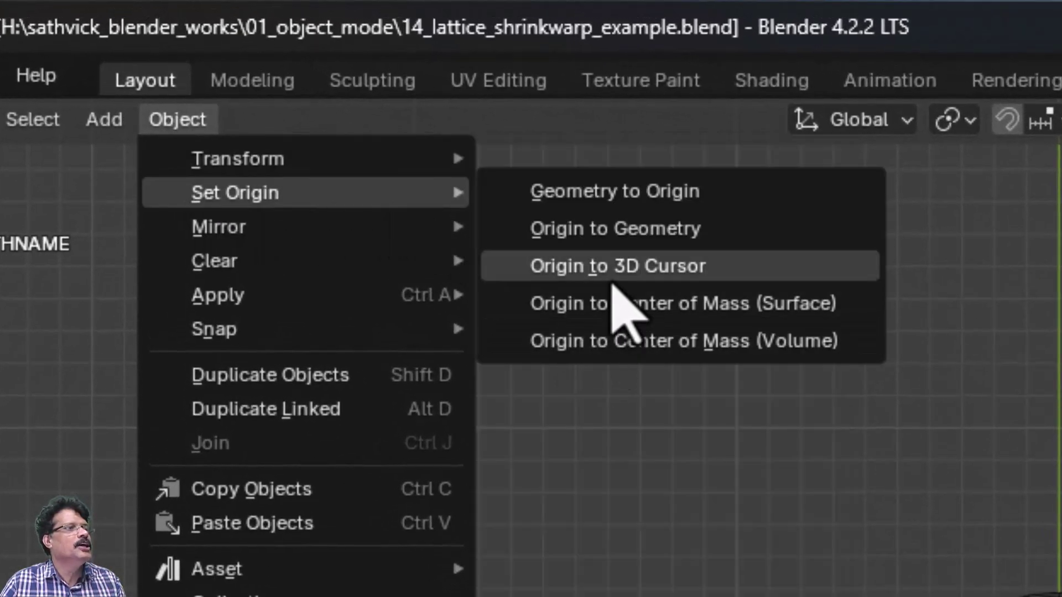
pyautogui.click(612, 277)
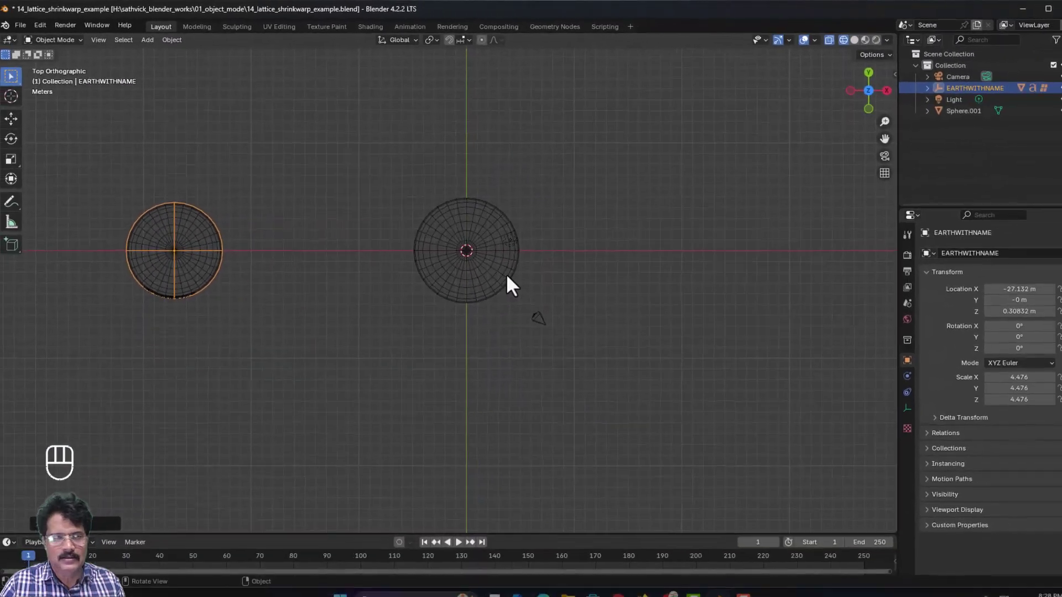
pyautogui.press('r')
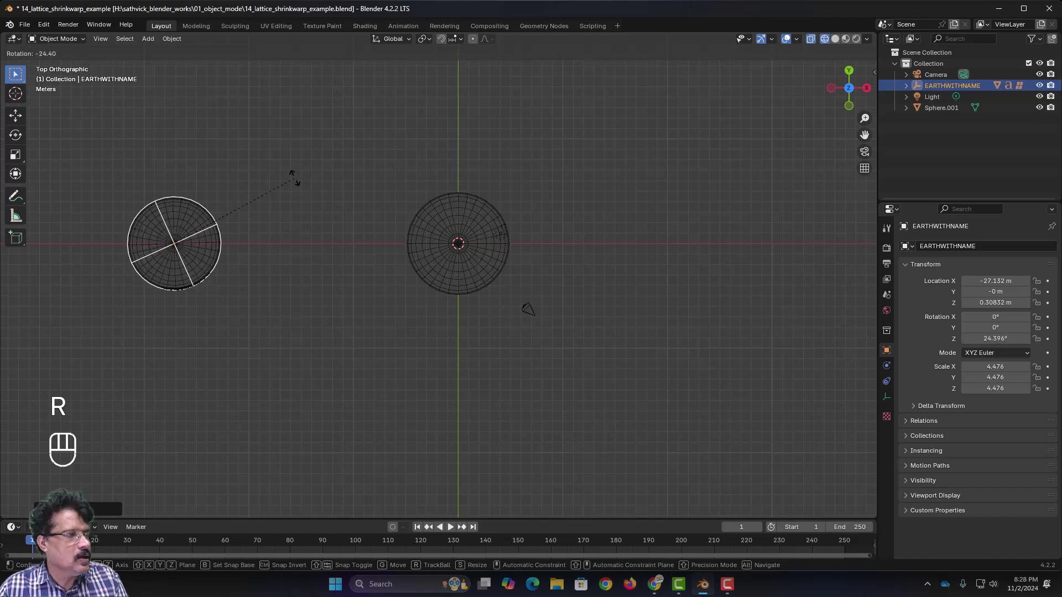
pyautogui.rightClick(276, 276)
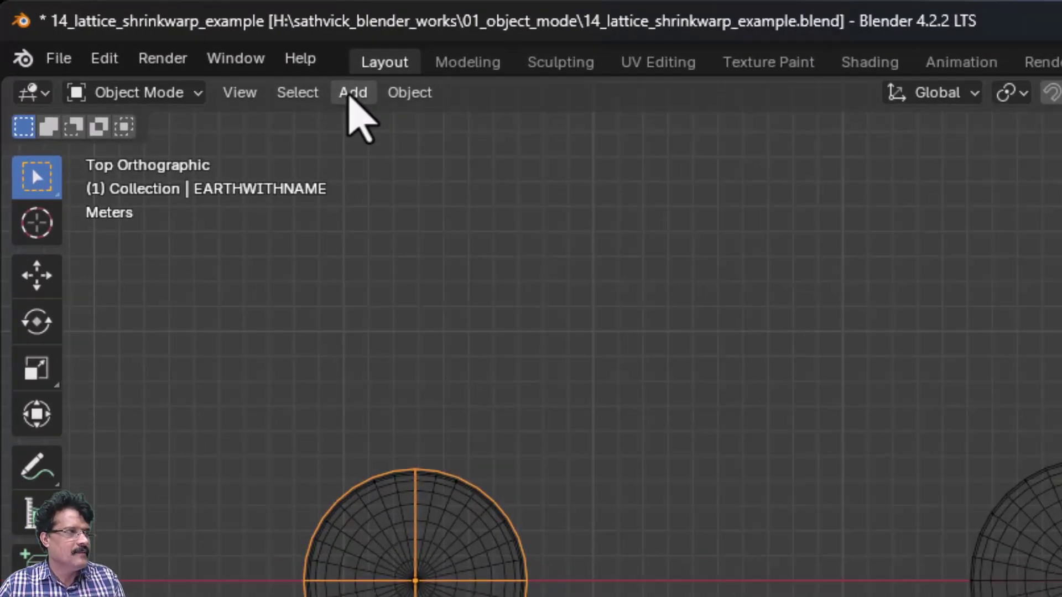
# Step: Add a Plain Axes empty at the 3D cursor in the scene's centre and rename it CENTEROFGRAVITY
pyautogui.click(148, 38)
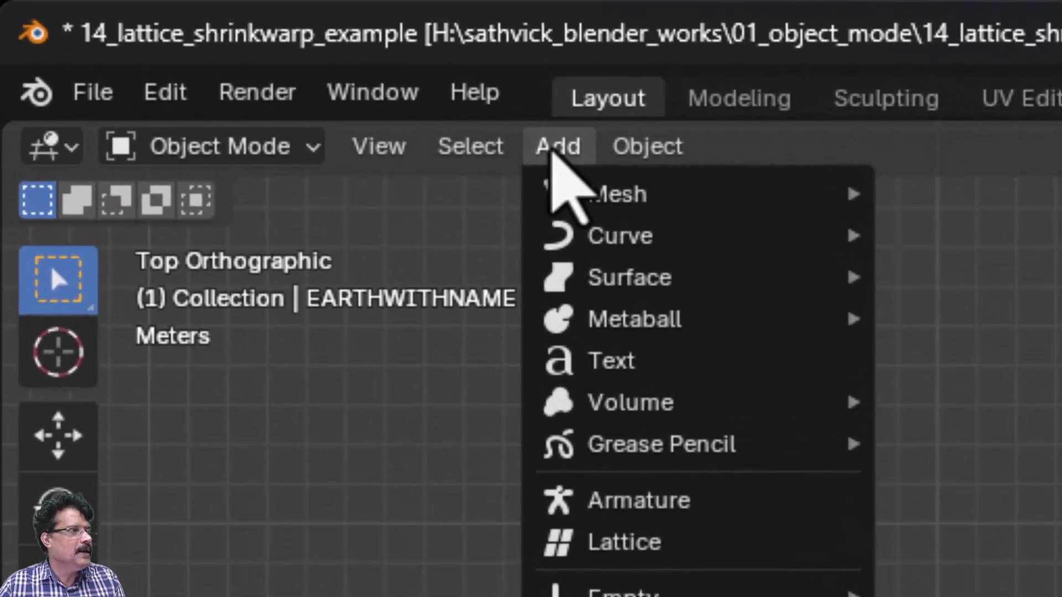
pyautogui.moveTo(175, 160)
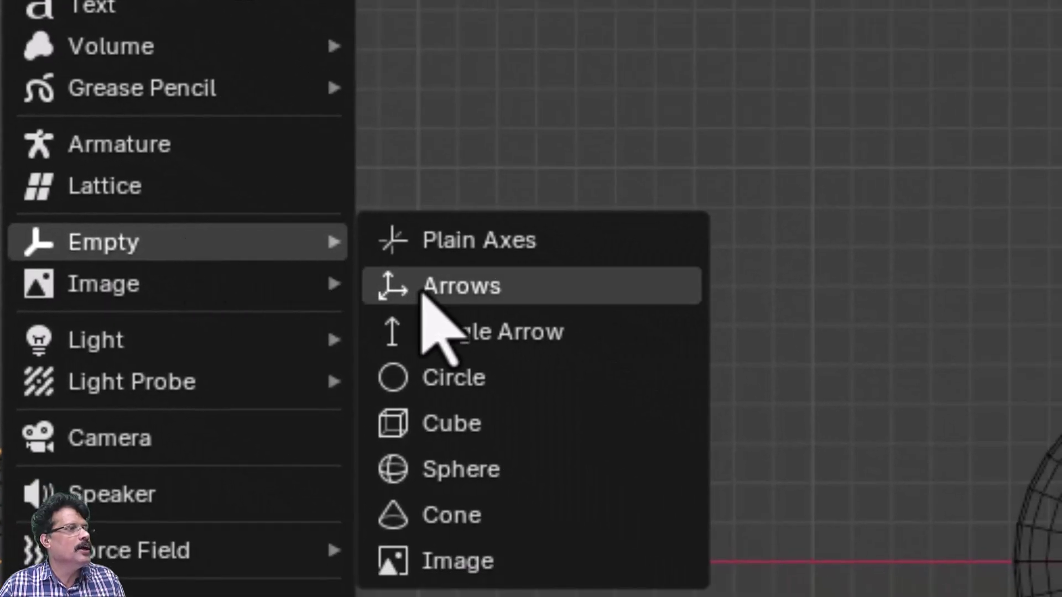
pyautogui.click(452, 249)
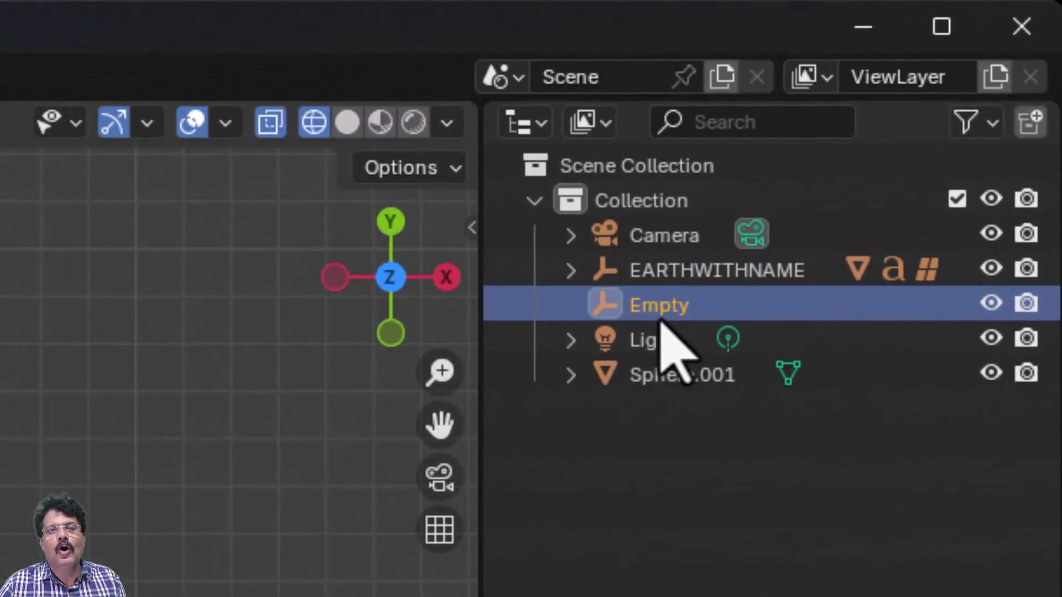
pyautogui.doubleClick(661, 313)
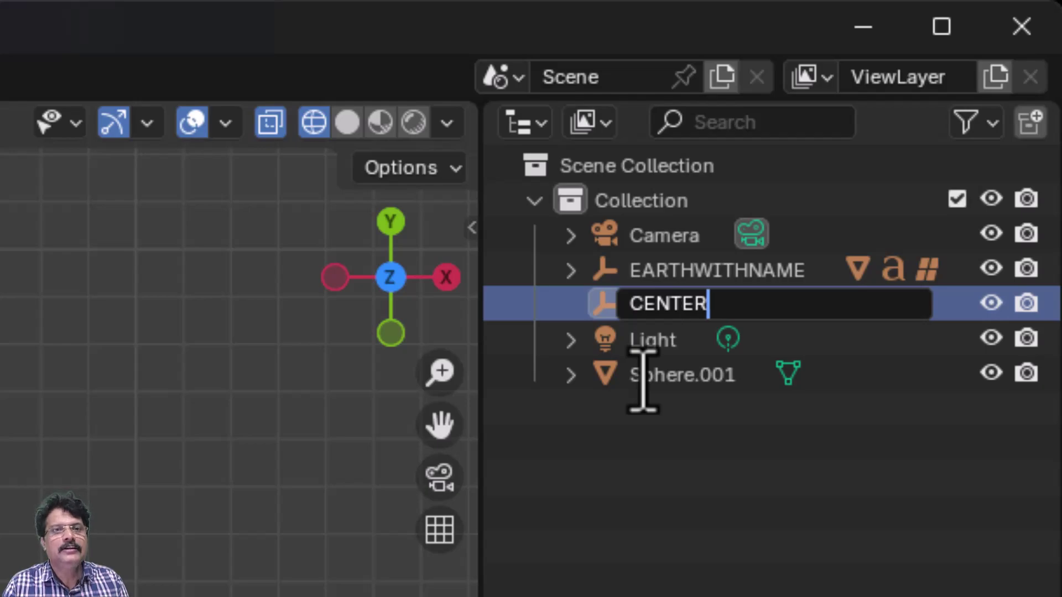
pyautogui.write('CENTEROFGRAVI')
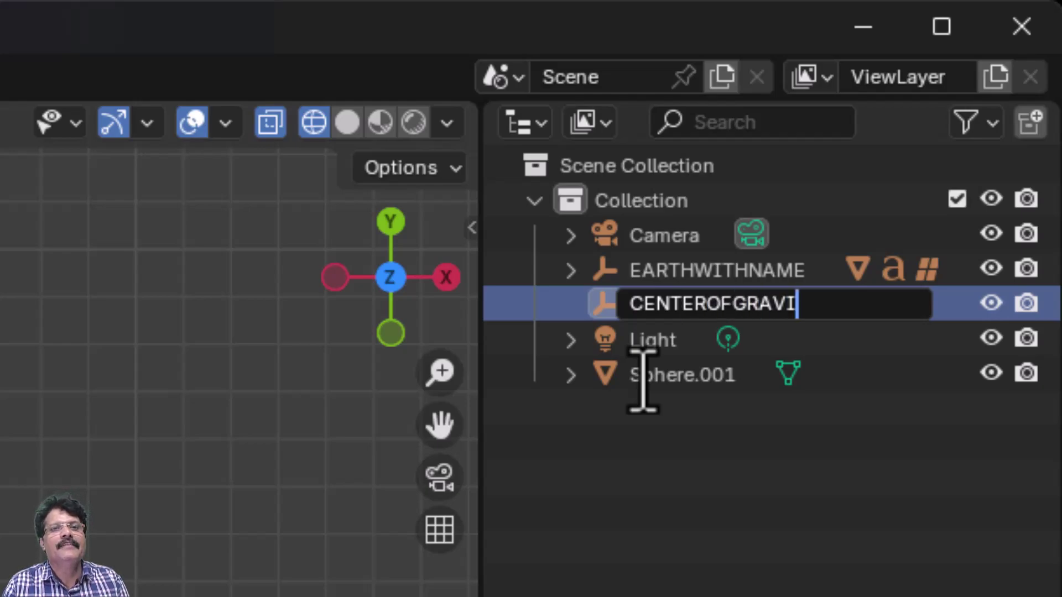
pyautogui.write('TY')
pyautogui.press('Return')
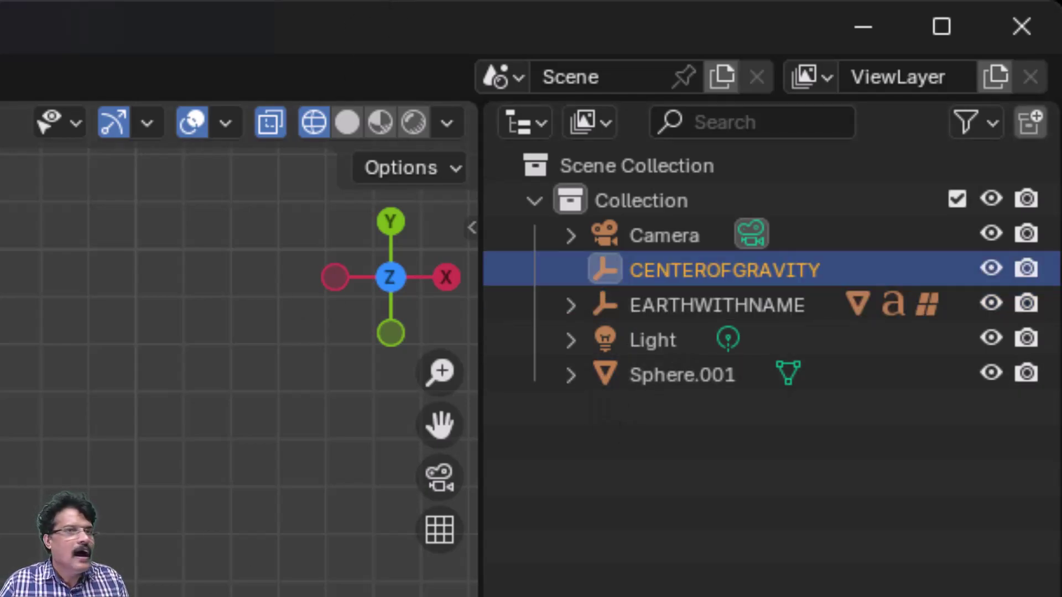
# Step: Parent the EARTHWITHNAME empty to the CENTEROFGRAVITY empty using Object (Keep Transform)
pyautogui.click(730, 307)
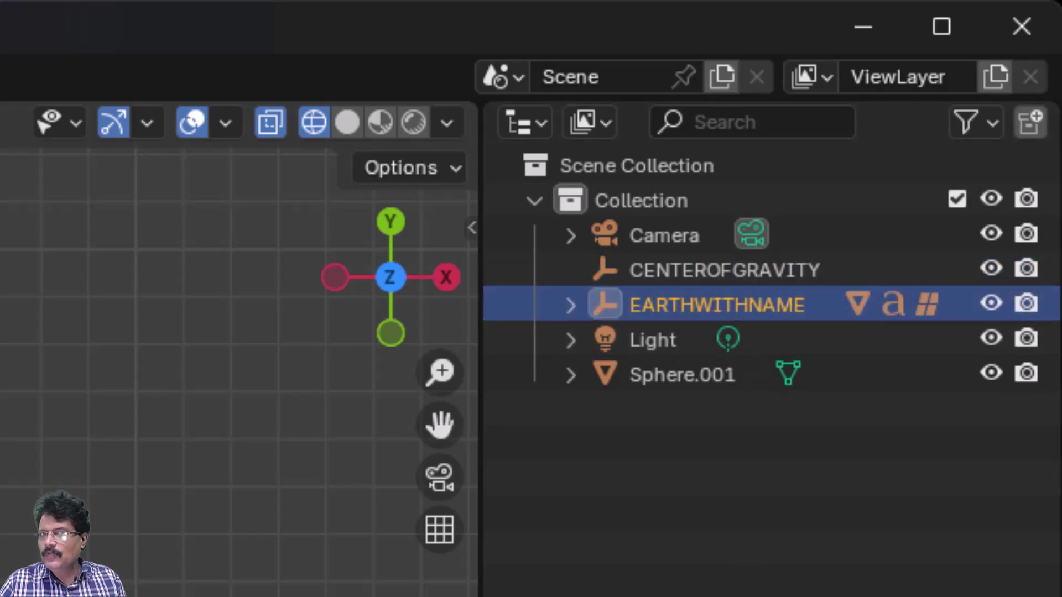
pyautogui.keyDown('ctrl'); pyautogui.click(707, 271); pyautogui.keyUp('ctrl')
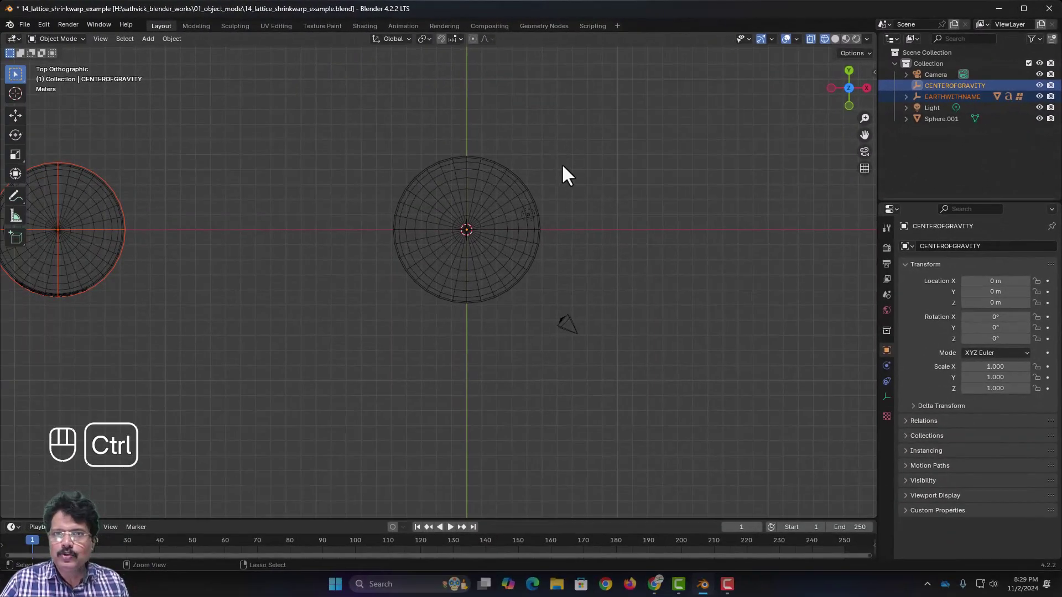
pyautogui.hotkey('ctrl', 'p')
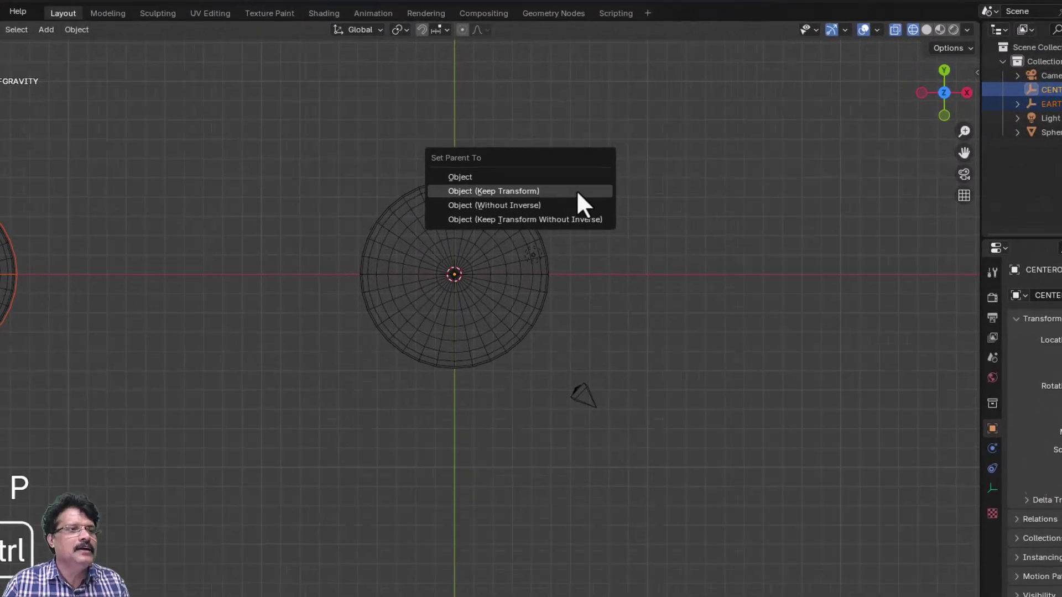
pyautogui.click(668, 352)
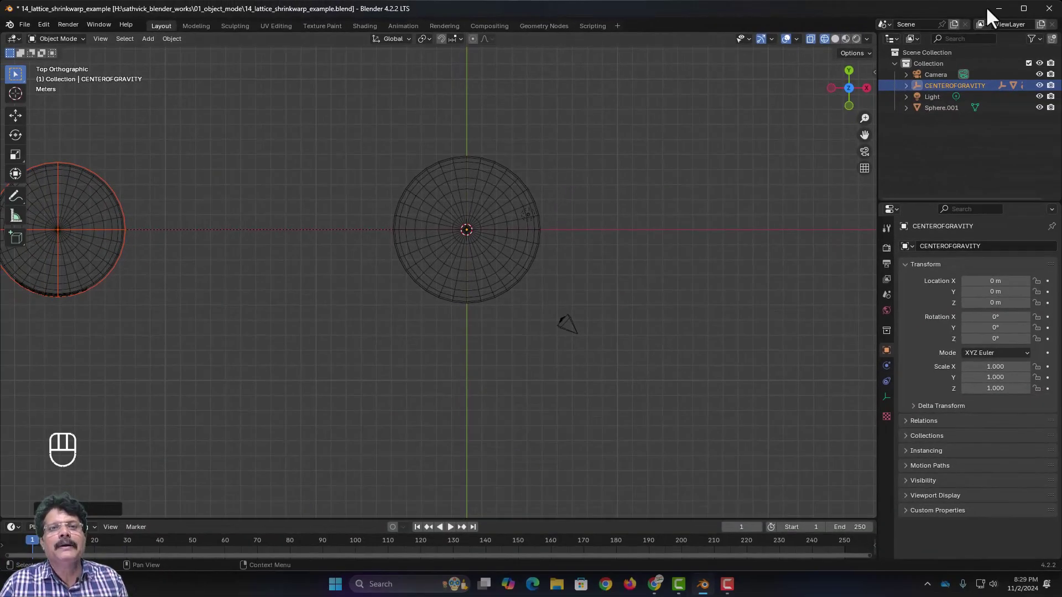
# Step: Try rotating the CENTEROFGRAVITY empty in top view to test the orbit around the central sphere, and cancel the rotation
pyautogui.scroll(1, 558, 257)
pyautogui.scroll(-2, 540, 265)
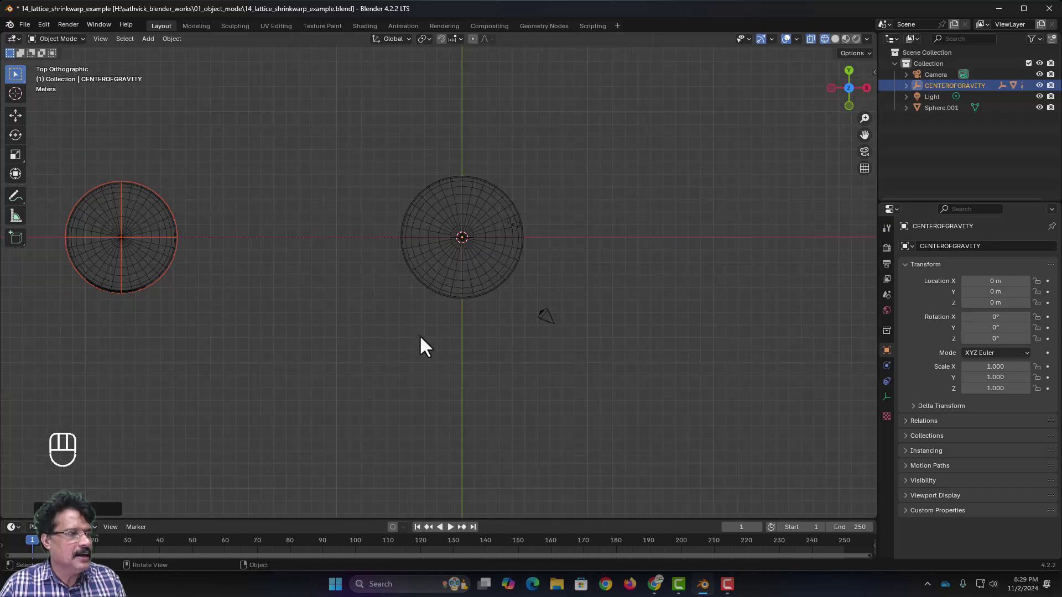
pyautogui.press('r')
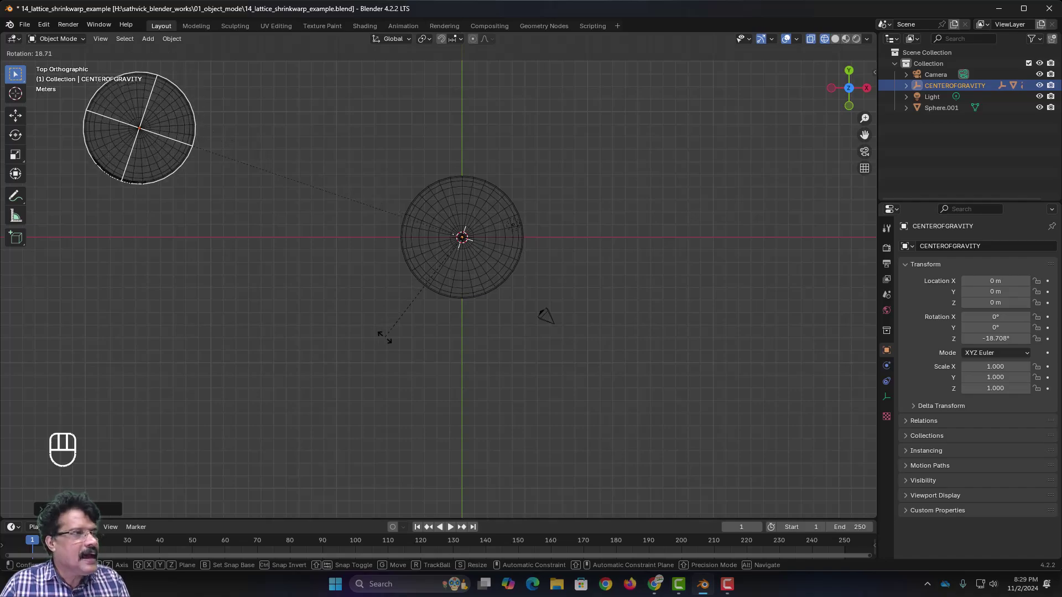
pyautogui.rightClick(385, 339)
# Step: Switch the viewport to solid shading, test the CENTEROFGRAVITY empty's rotation about the global Z axis in perspective, and cancel it
pyautogui.click(835, 39)
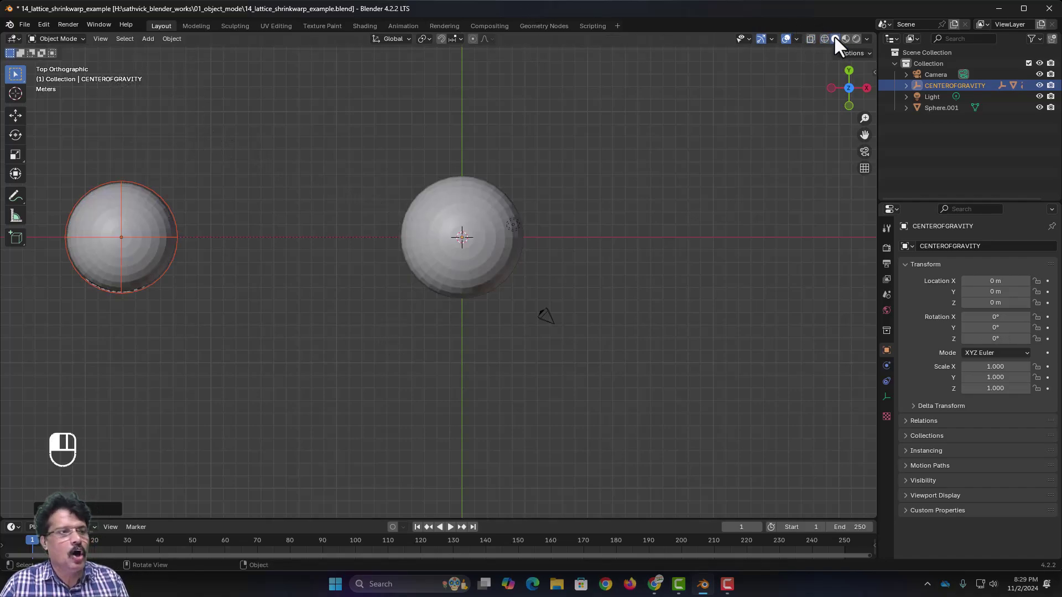
pyautogui.moveTo(408, 410); pyautogui.dragTo(393, 328, button='middle')
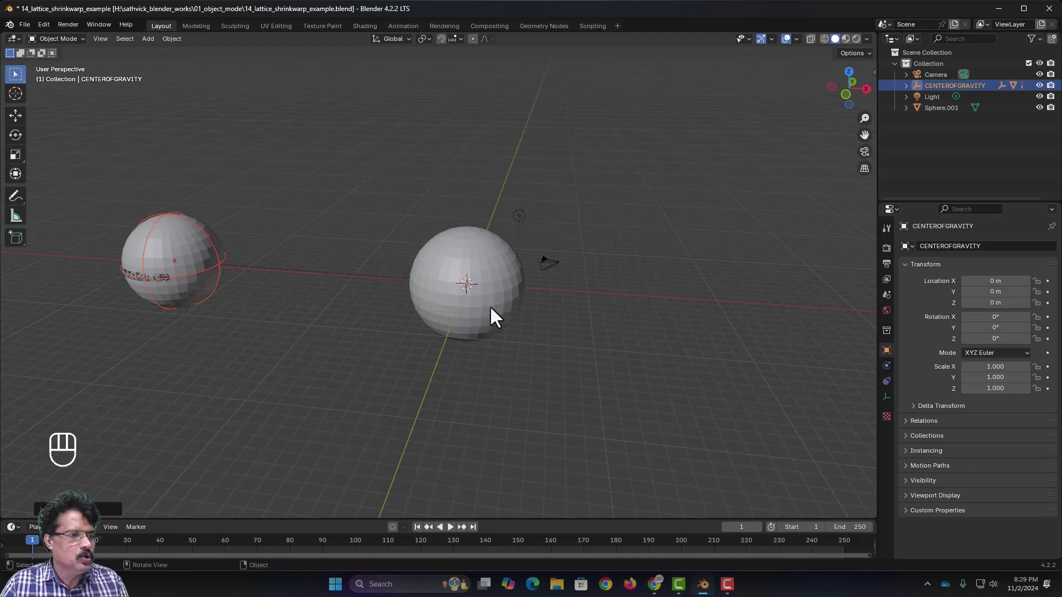
pyautogui.press('r')
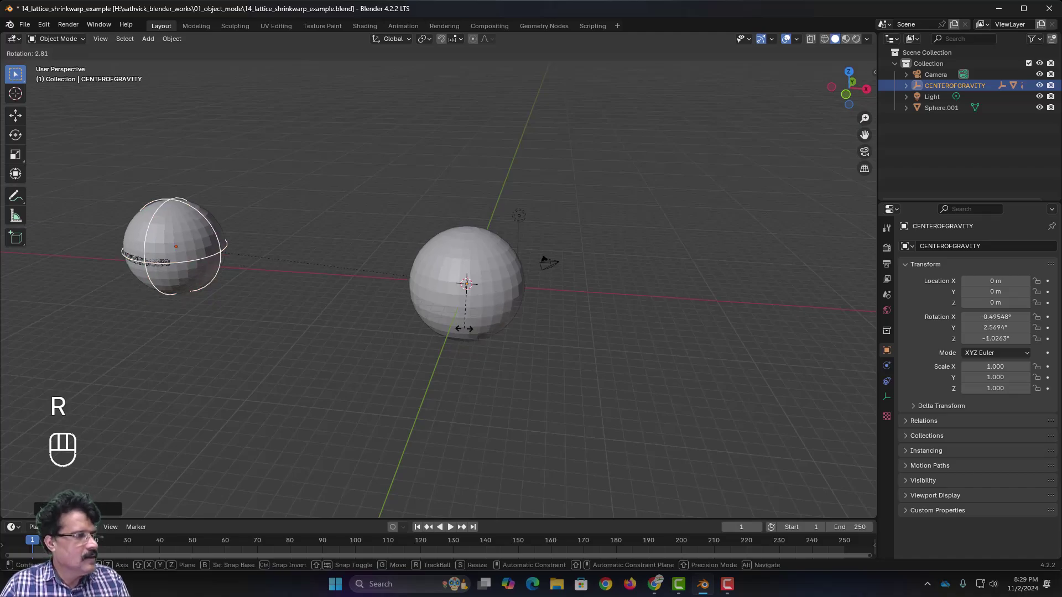
pyautogui.press('r')
pyautogui.press('z')
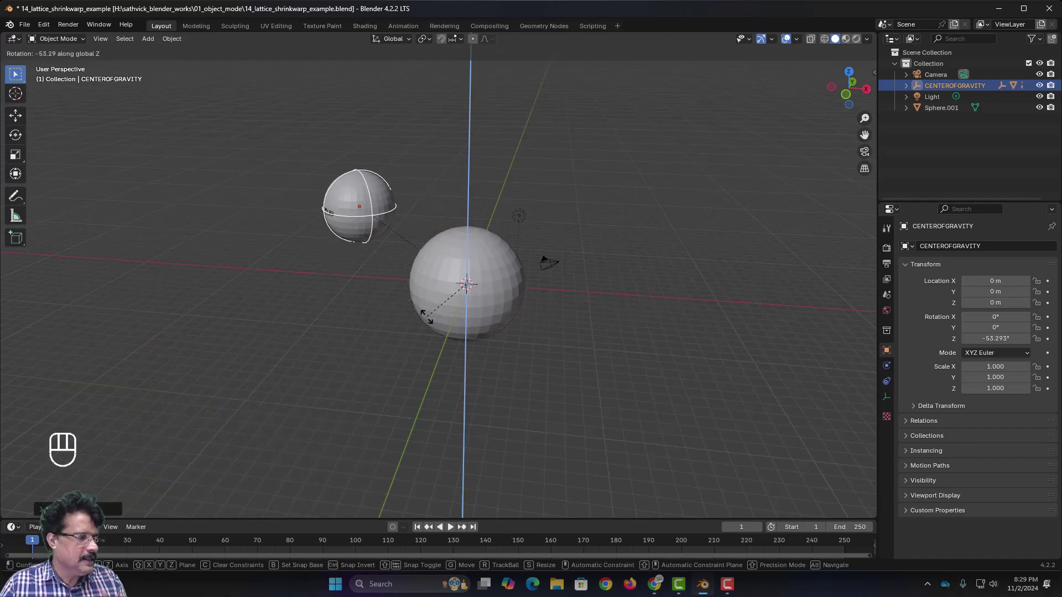
pyautogui.rightClick(426, 317)
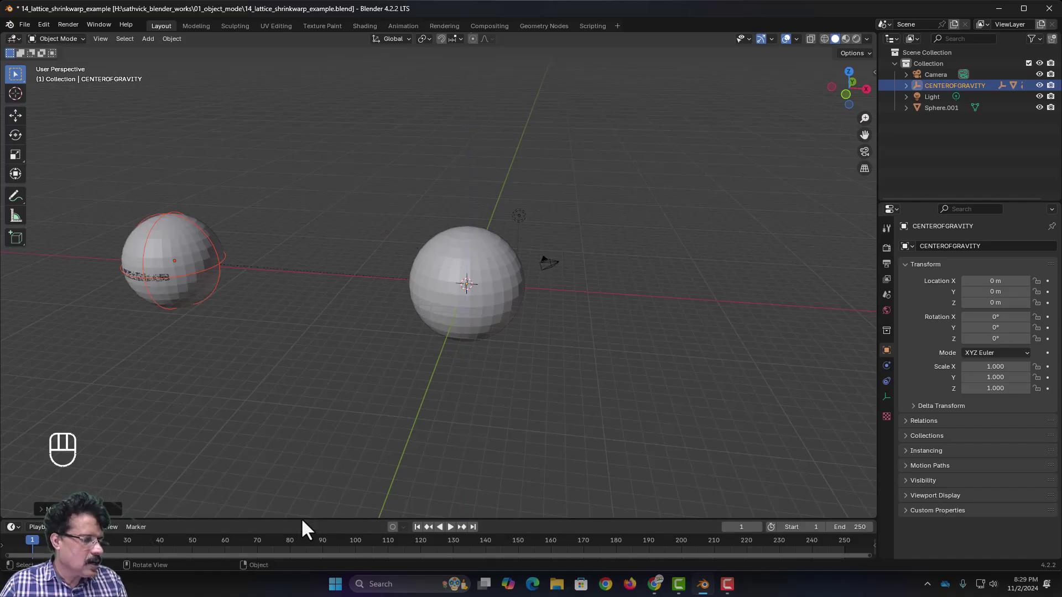
# Step: Enlarge the timeline and keyframe the CENTEROFGRAVITY empty's rotation at frame 1 with all axes at 0°
pyautogui.moveTo(302, 519); pyautogui.dragTo(302, 462)
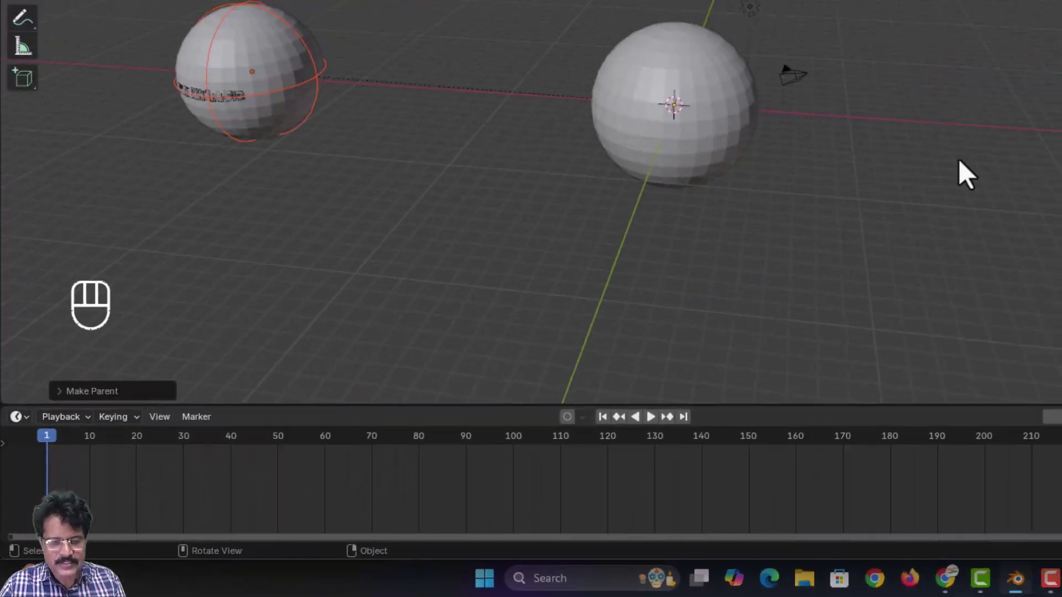
pyautogui.press('n')
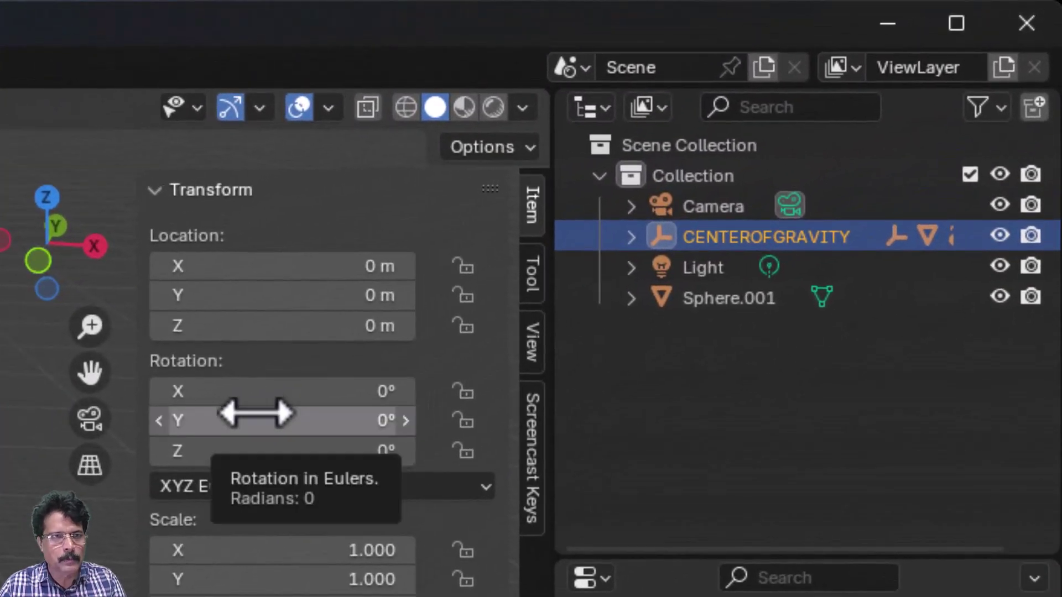
pyautogui.press('i')
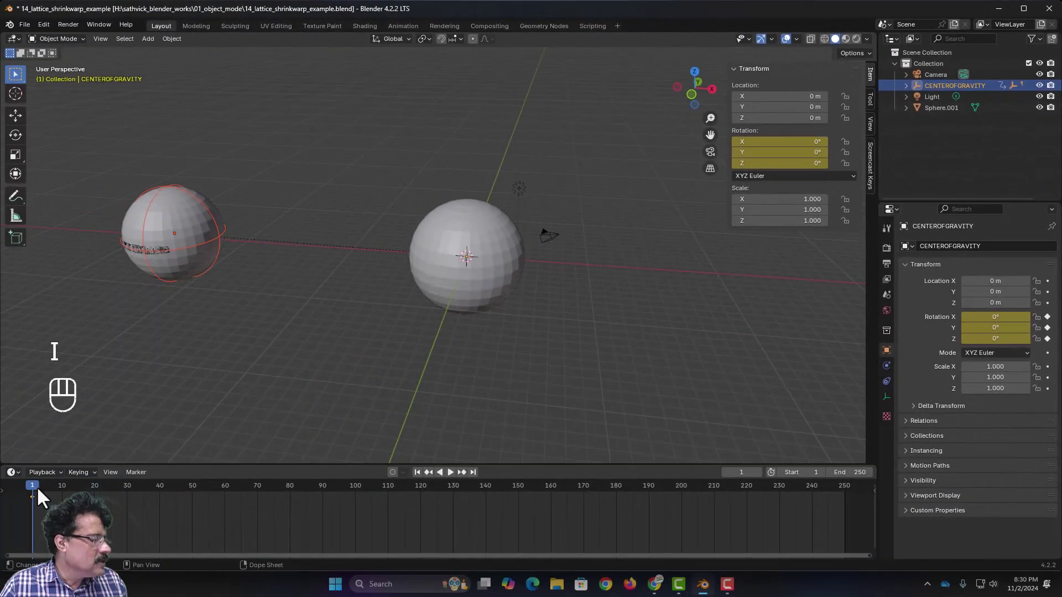
# Step: Keyframe the CENTEROFGRAVITY empty's rotation at frame 60 with Z set to 360°, and play the animation from frame 1
pyautogui.moveTo(35, 481); pyautogui.dragTo(236, 545)
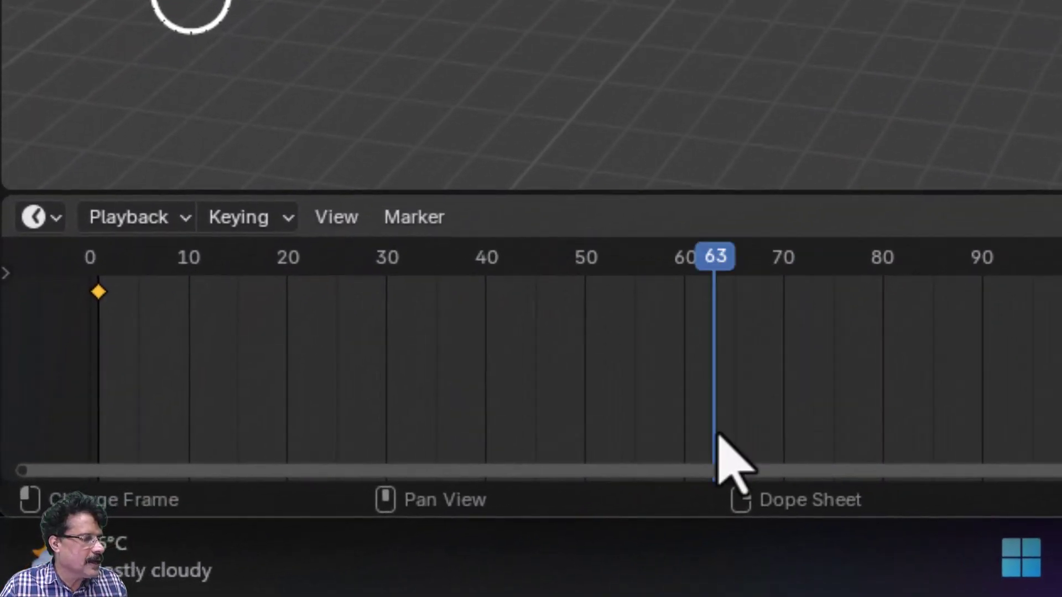
pyautogui.moveTo(717, 435); pyautogui.dragTo(687, 433)
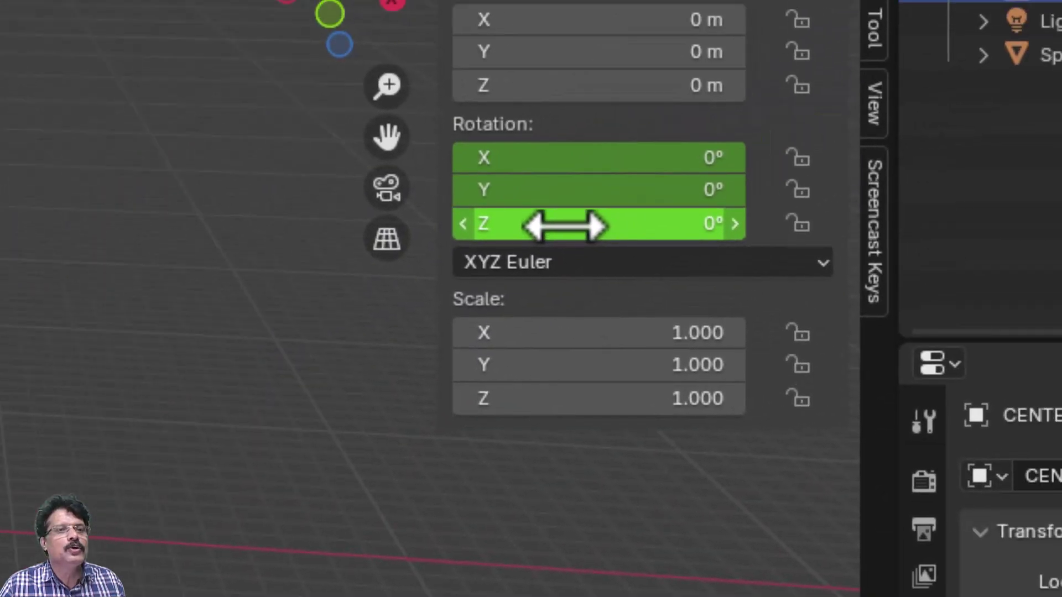
pyautogui.click(564, 226)
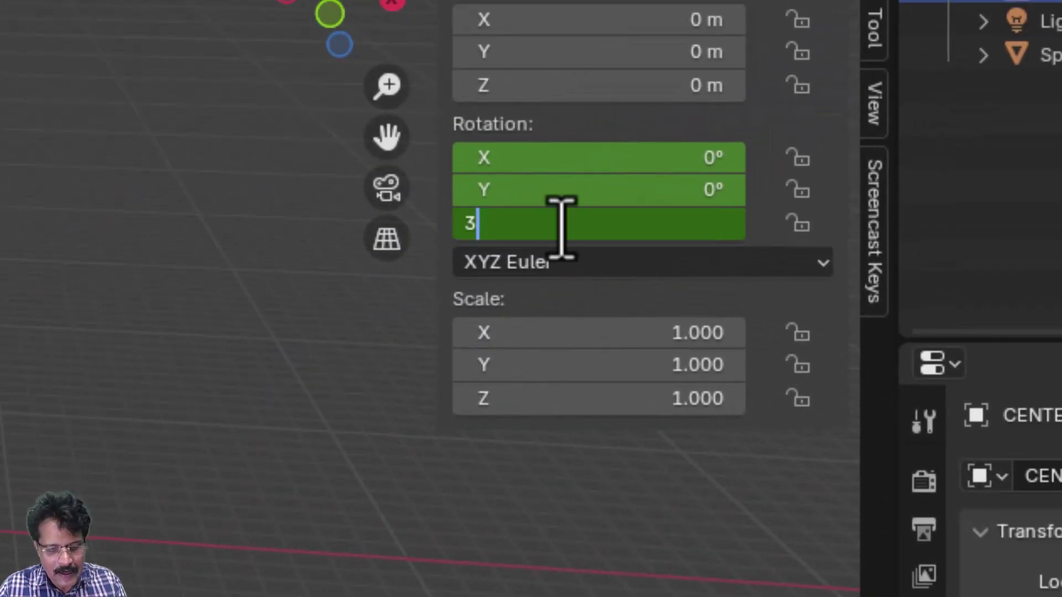
pyautogui.write('360')
pyautogui.press('Return')
pyautogui.press('i')
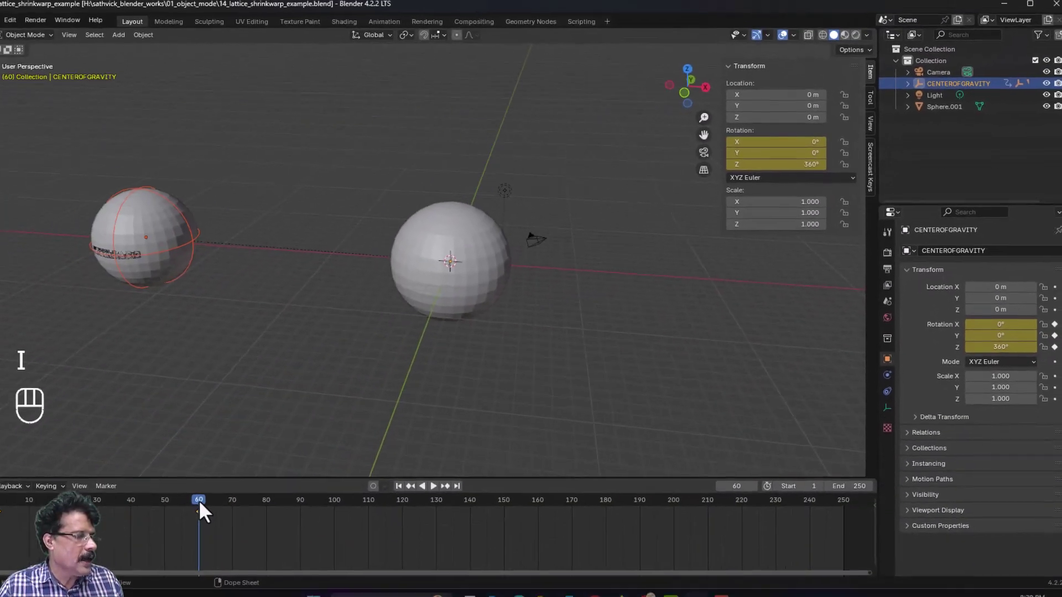
pyautogui.moveTo(198, 500); pyautogui.dragTo(31, 542)
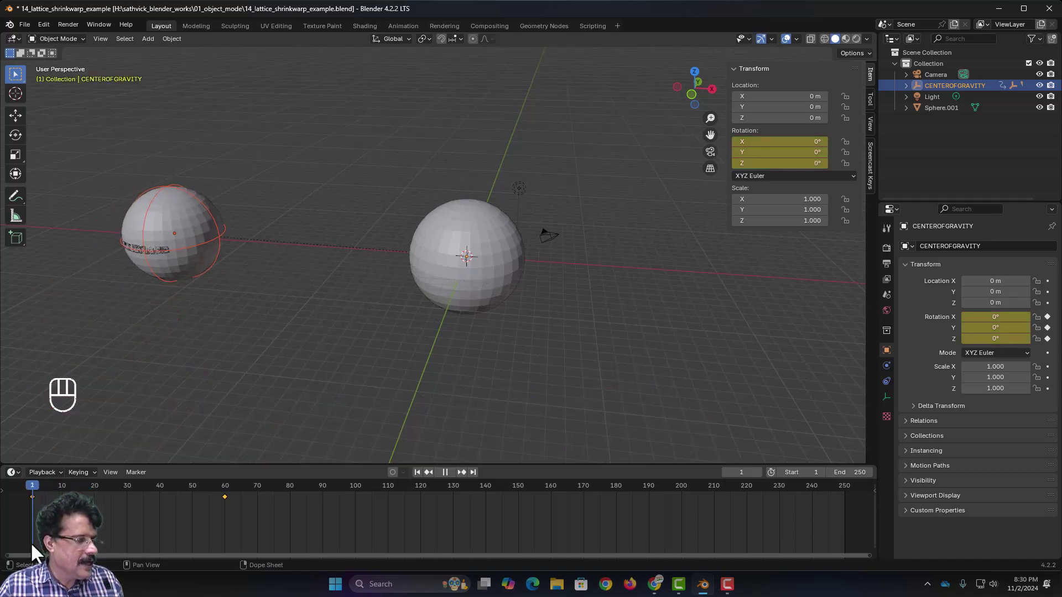
# Step: Select EARTHWITHNAME under CENTEROFGRAVITY together with its whole hierarchy, and isolate it in local view
pyautogui.click(171, 212)
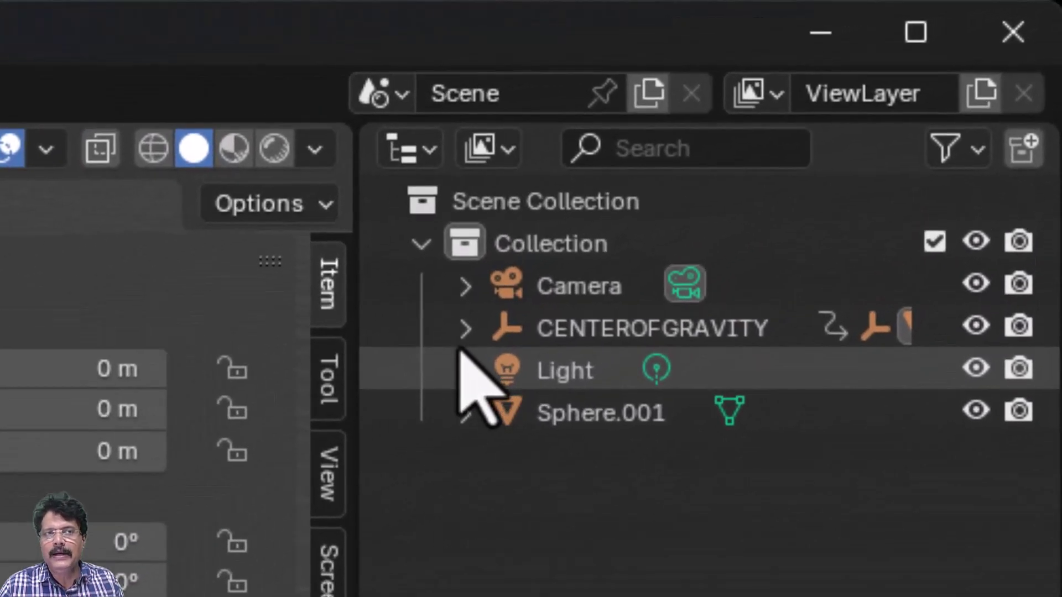
pyautogui.click(466, 329)
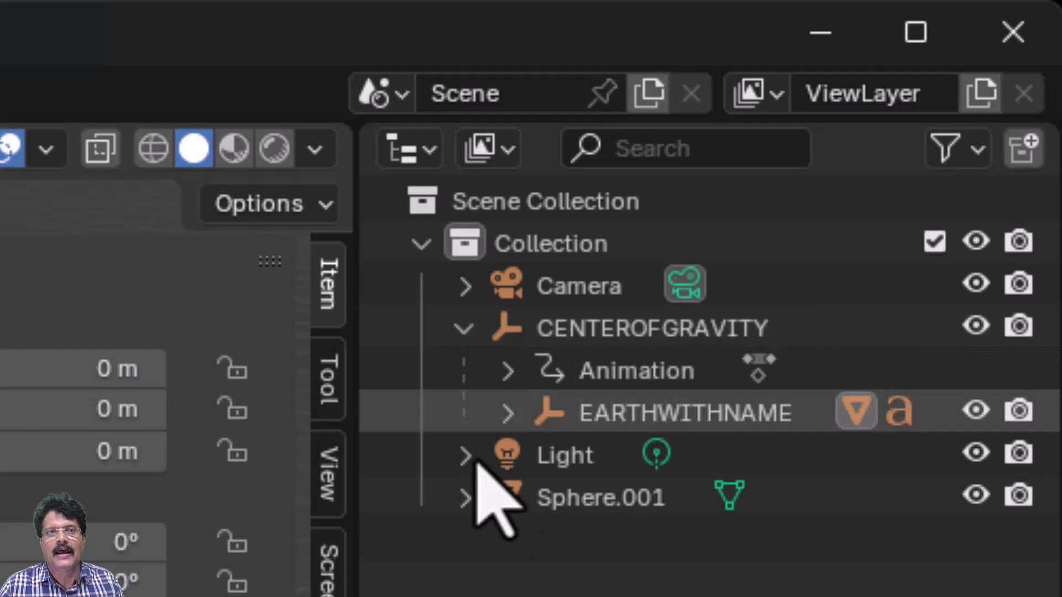
pyautogui.click(620, 425)
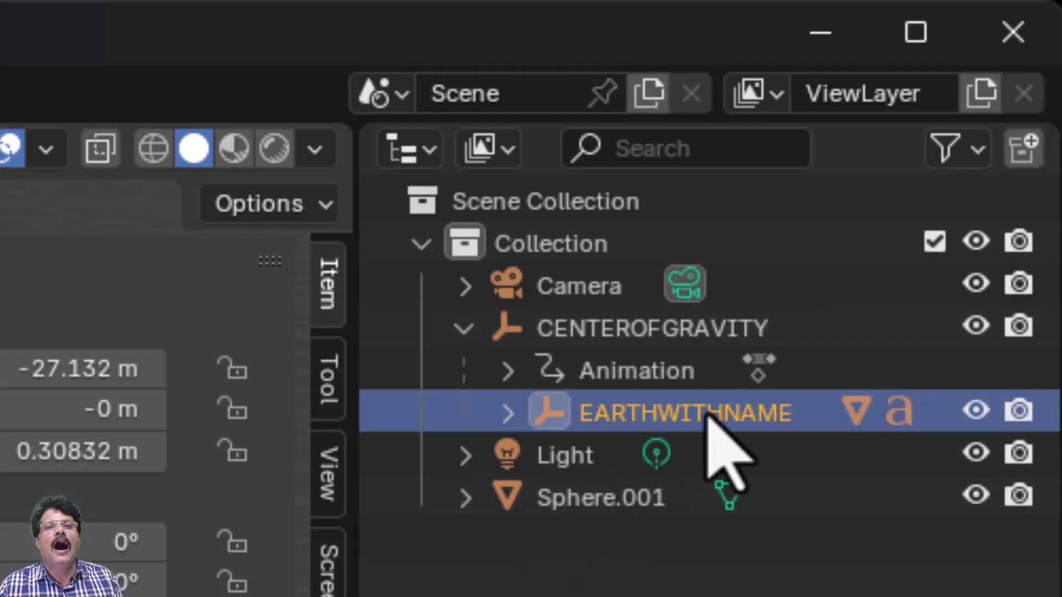
pyautogui.rightClick(722, 420)
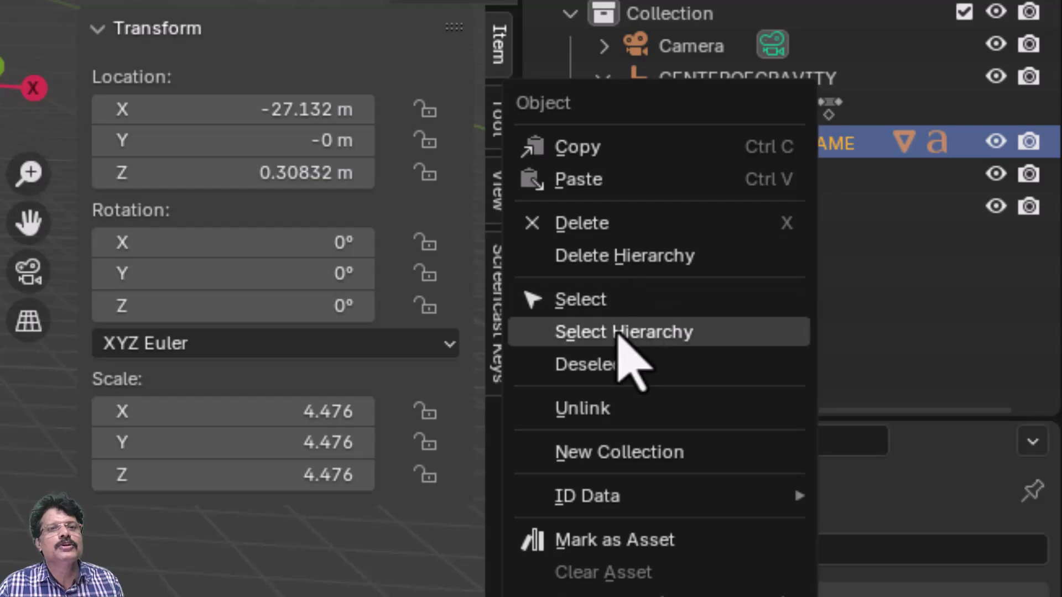
pyautogui.click(618, 334)
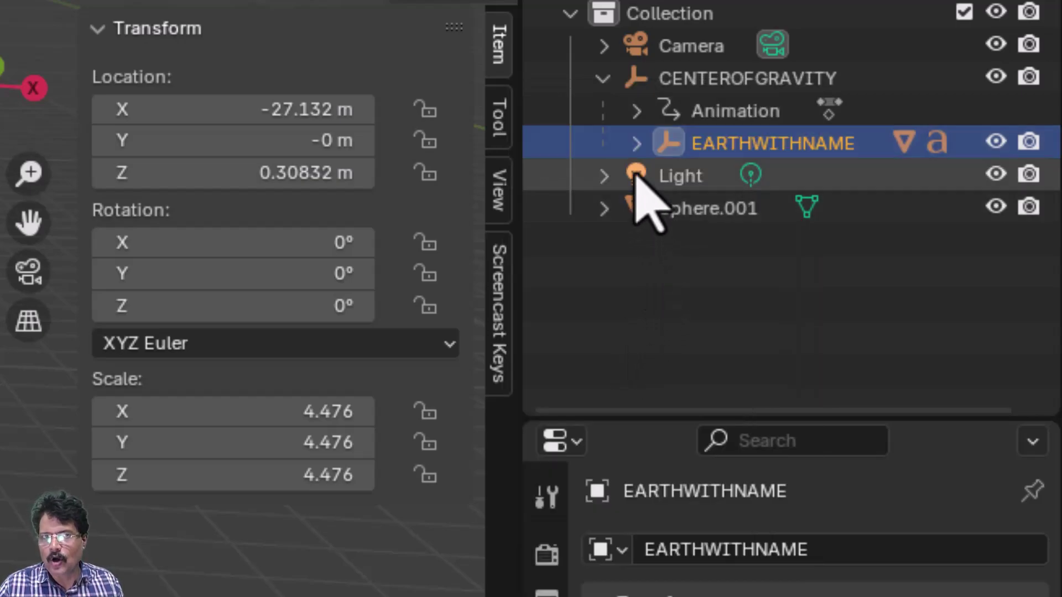
pyautogui.press('KP_Divide')
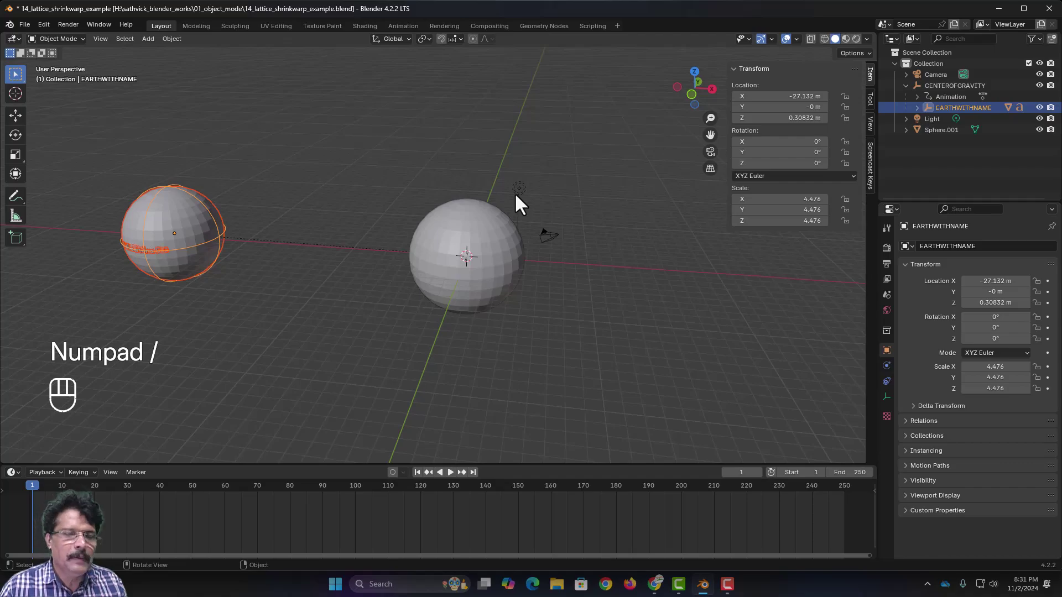
pyautogui.press('KP_Divide')
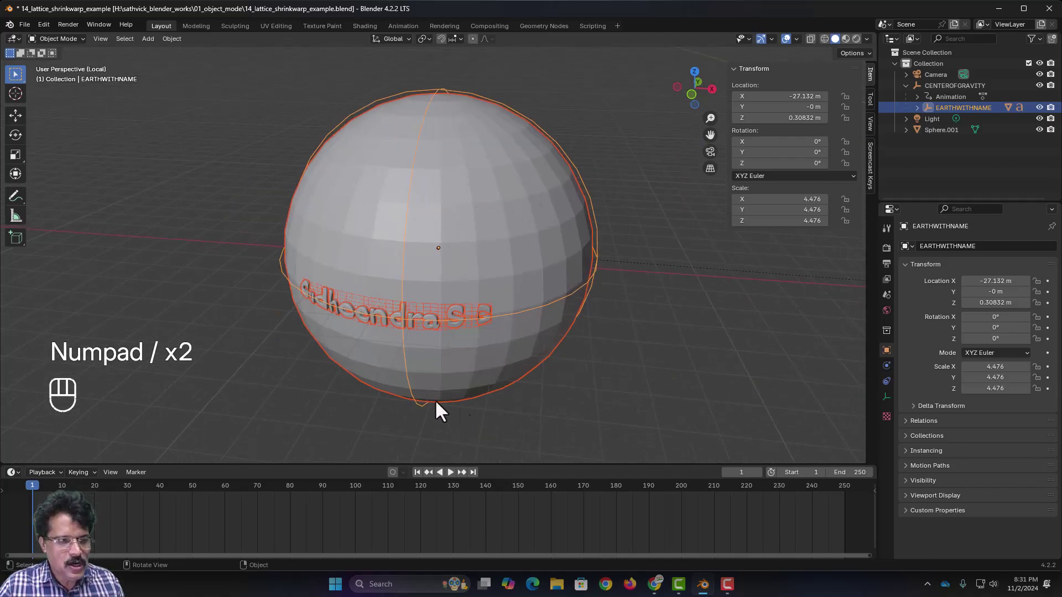
# Step: Set the text lattice's Z rotation to 0° and keyframe its rotation at frame 1
pyautogui.click(431, 313)
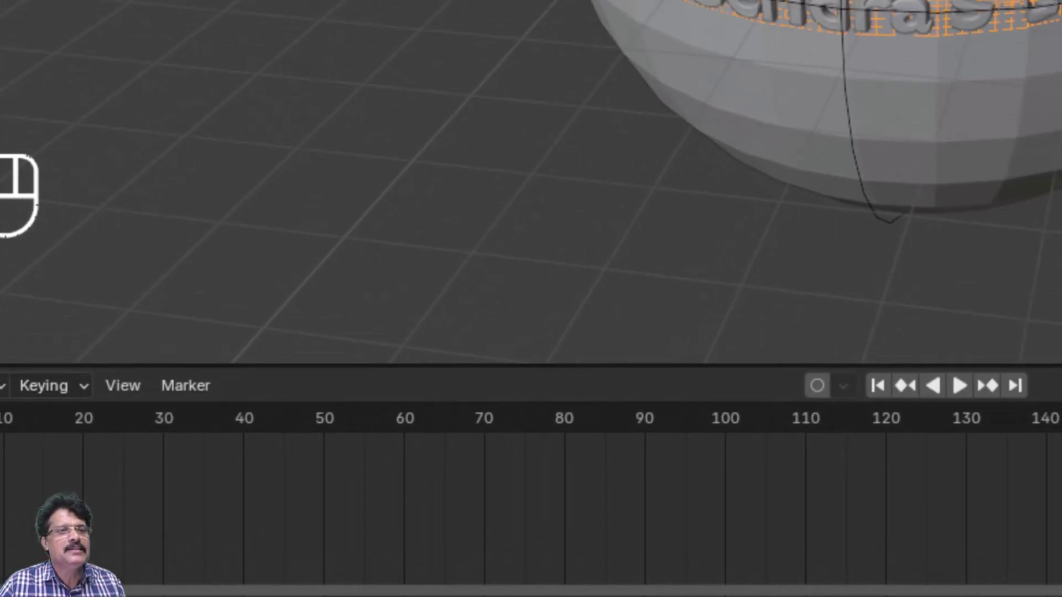
pyautogui.doubleClick(896, 200)
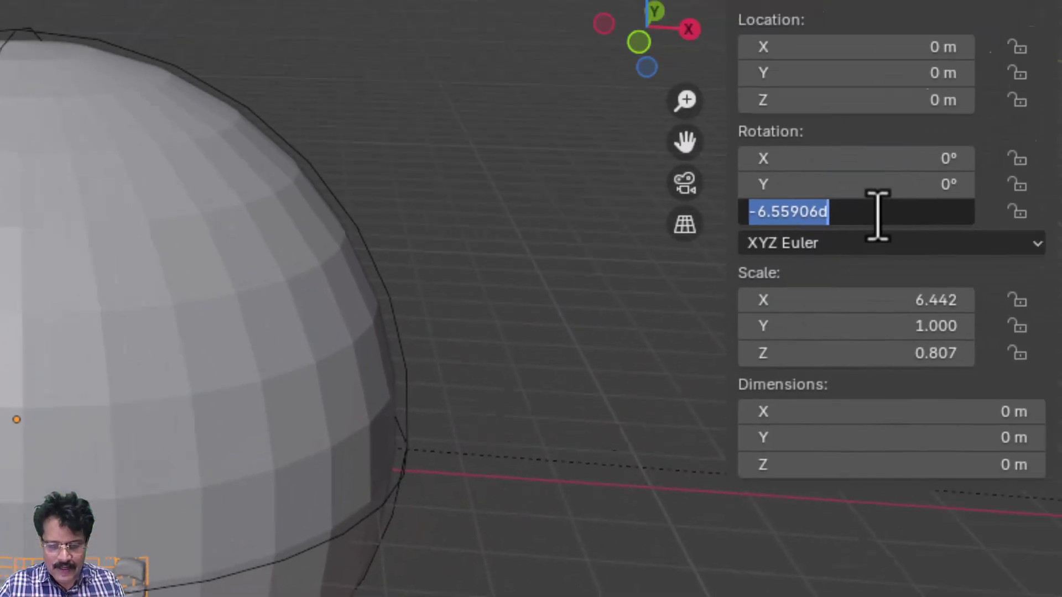
pyautogui.write('0')
pyautogui.press('Return')
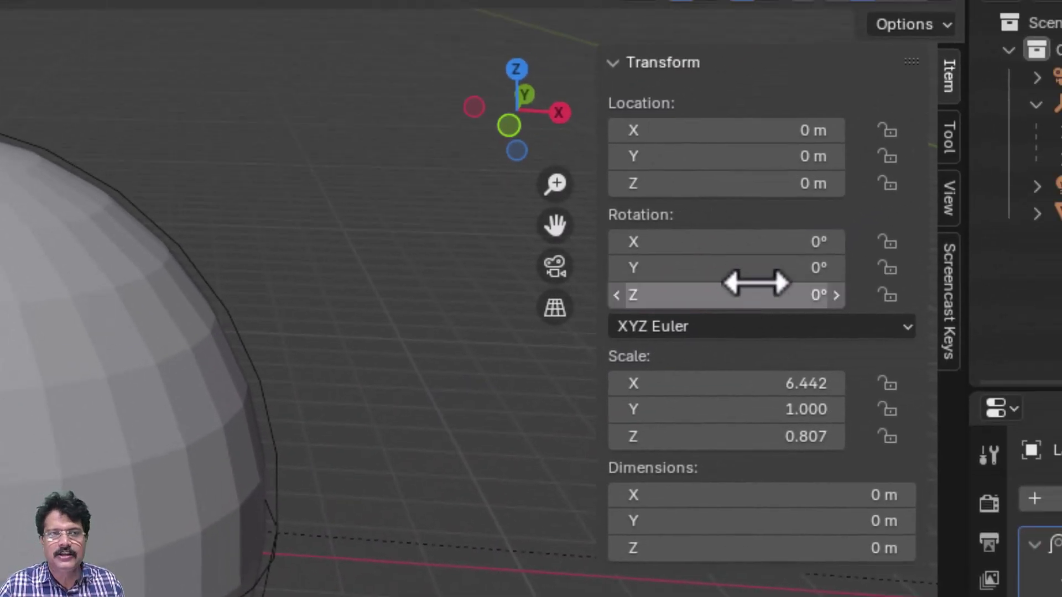
pyautogui.press('i')
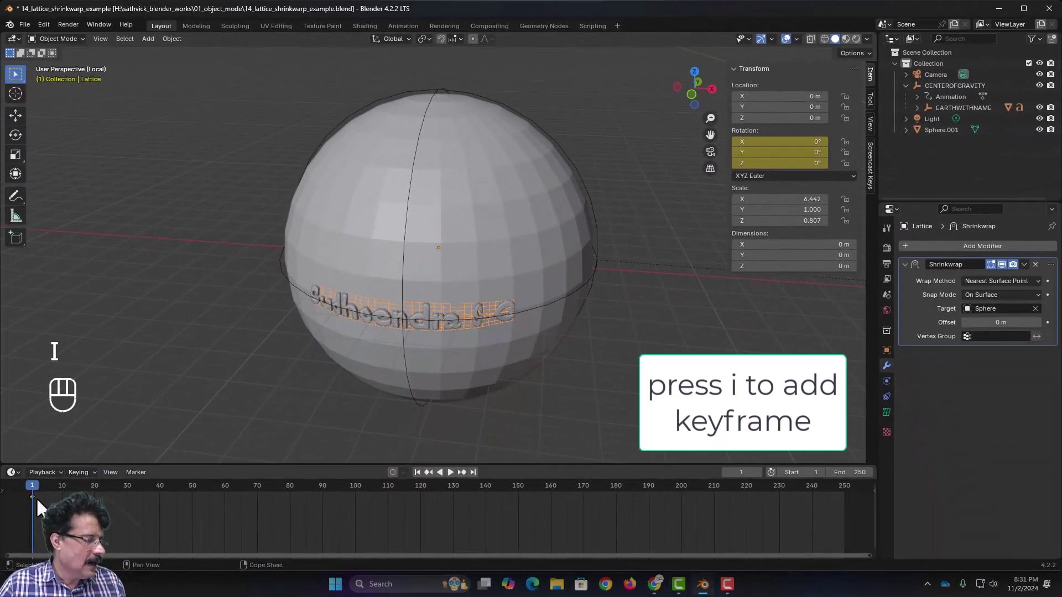
# Step: Set the lattice's Z rotation to 360° at frame 60 and keyframe its rotation there
pyautogui.moveTo(31, 491); pyautogui.dragTo(224, 526)
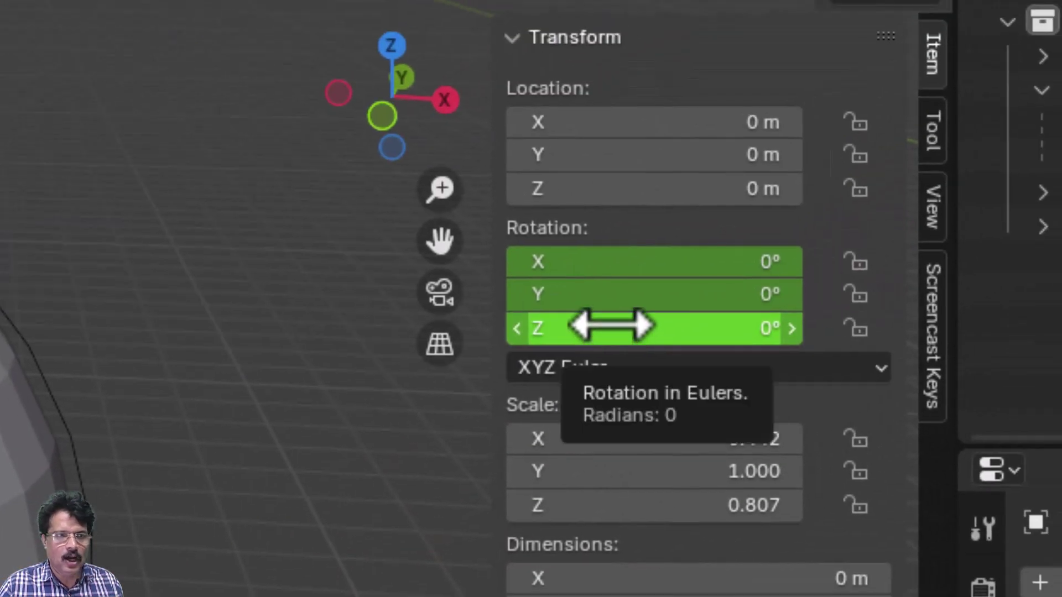
pyautogui.click(613, 329)
pyautogui.write('360')
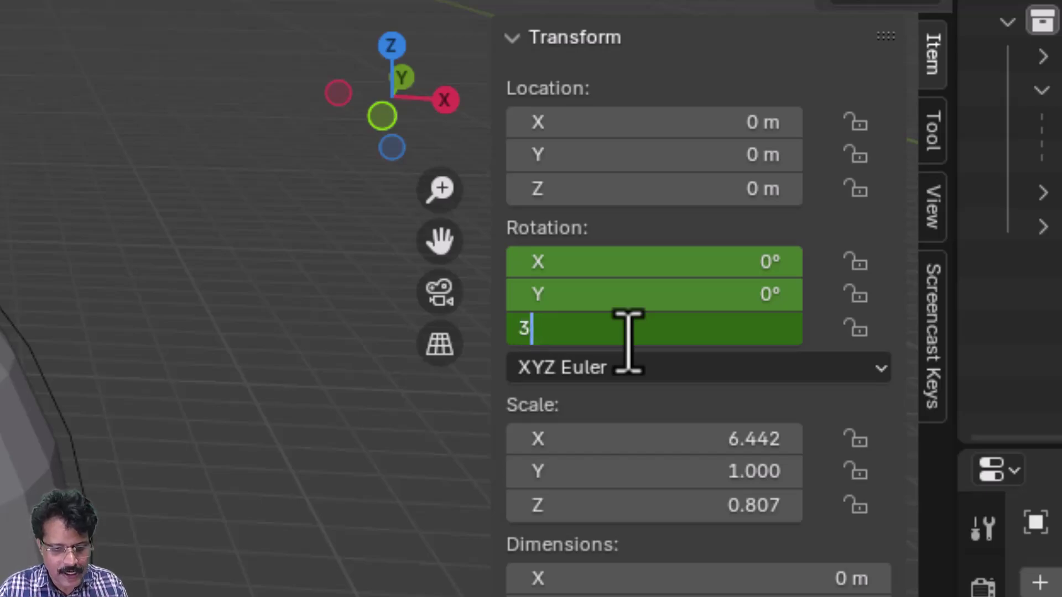
pyautogui.press('Return')
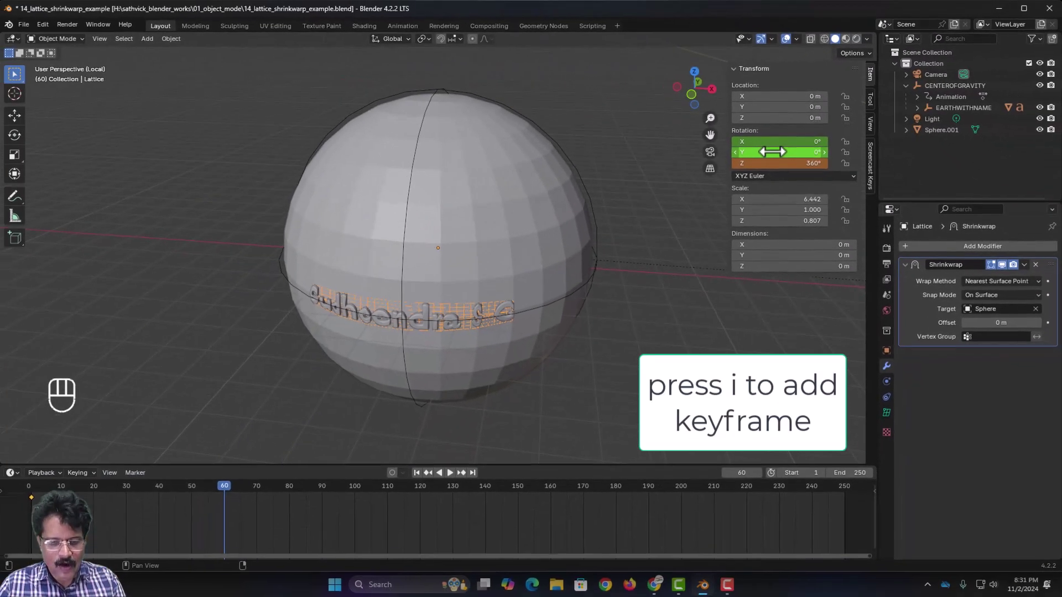
pyautogui.press('i')
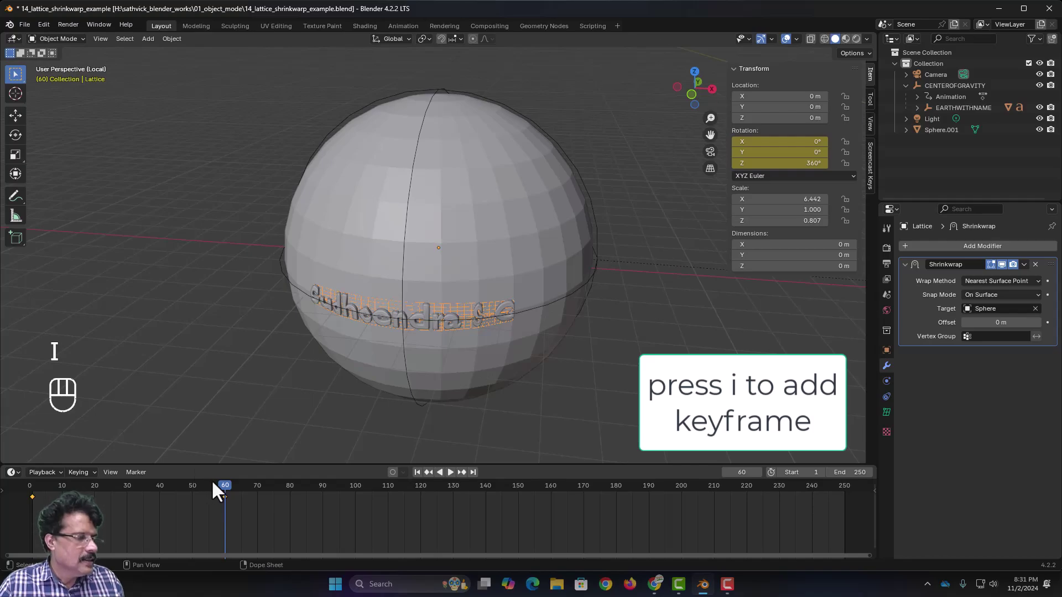
# Step: Exit local view to show the whole scene, and look up the Toggle Local View command
pyautogui.scroll(-4, 310, 202)
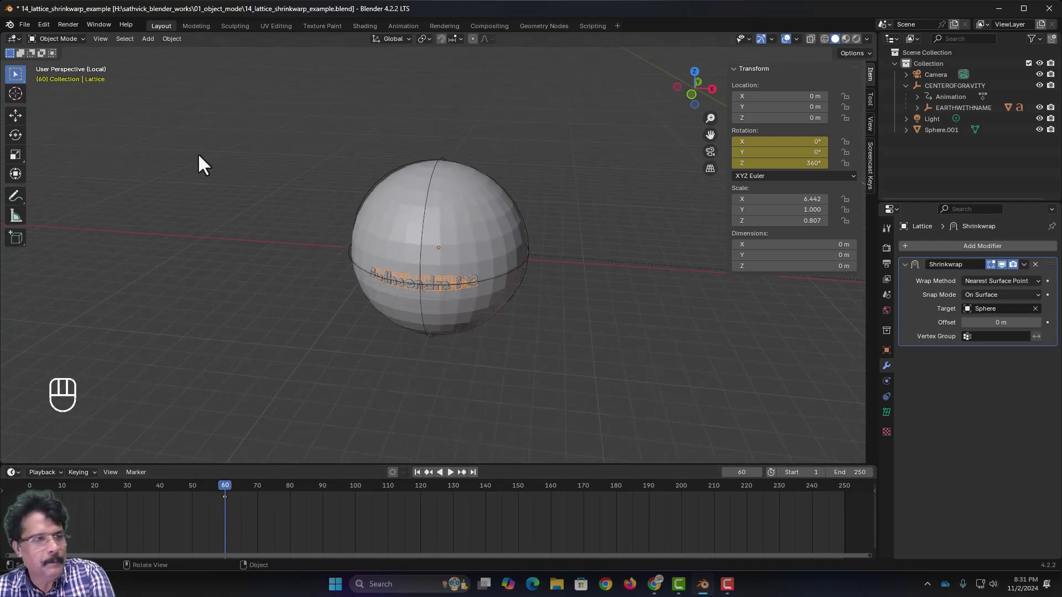
pyautogui.press('KP_Divide')
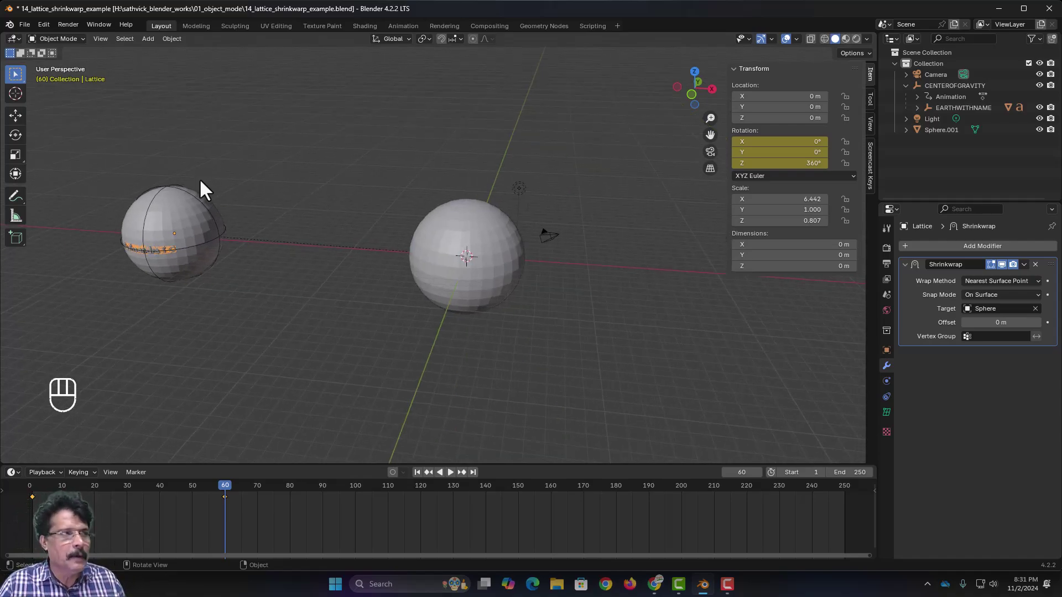
pyautogui.click(101, 40)
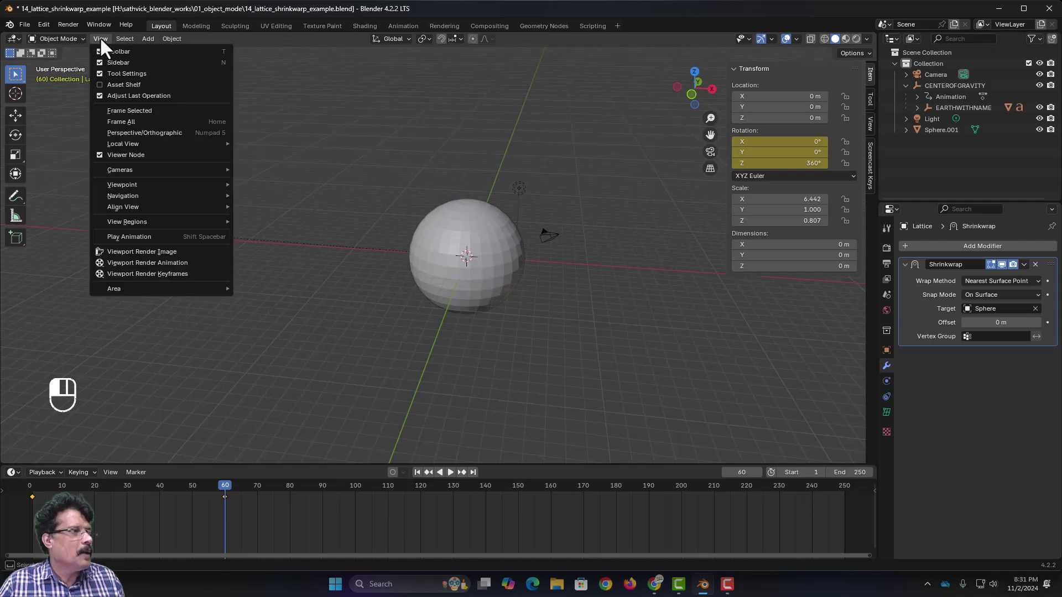
pyautogui.moveTo(124, 145)
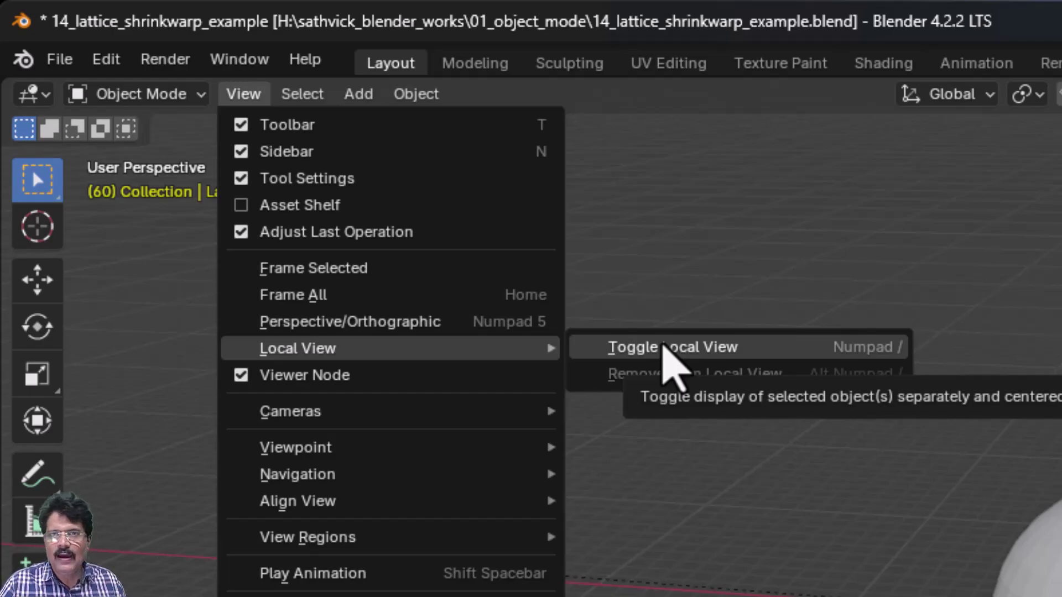
pyautogui.click(820, 270)
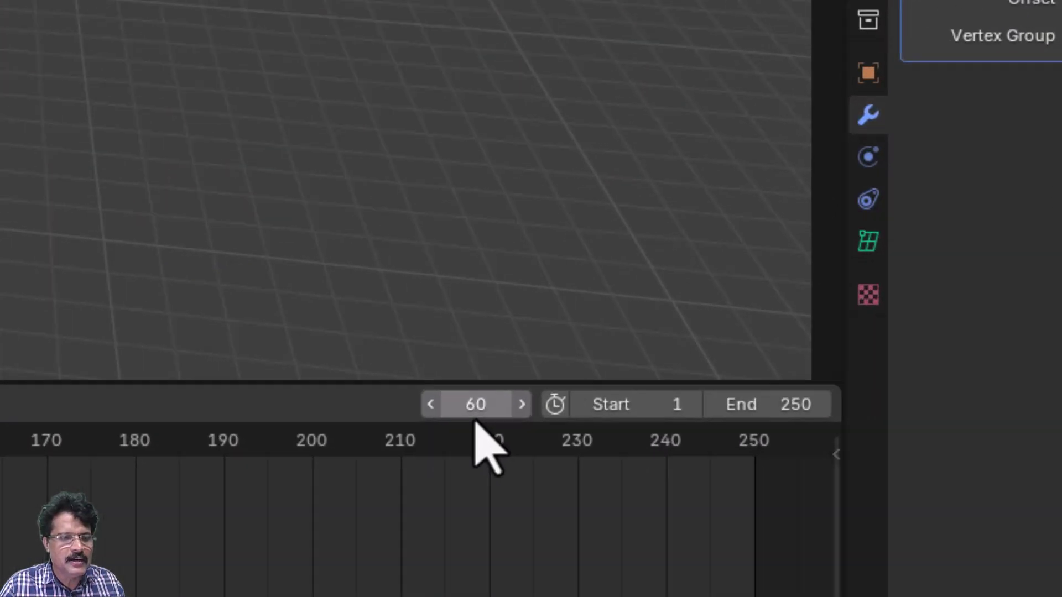
# Step: Set the animation's end frame to 60, and play the animation to check the orbit and the text's spin
pyautogui.click(743, 472)
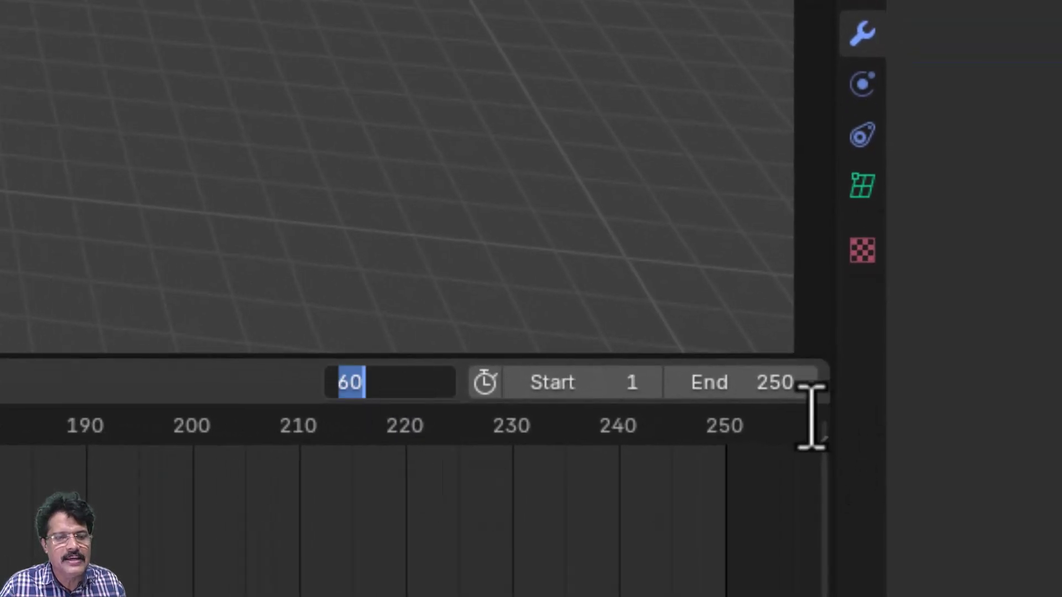
pyautogui.press('Return')
pyautogui.click(771, 388)
pyautogui.write('60')
pyautogui.press('Return')
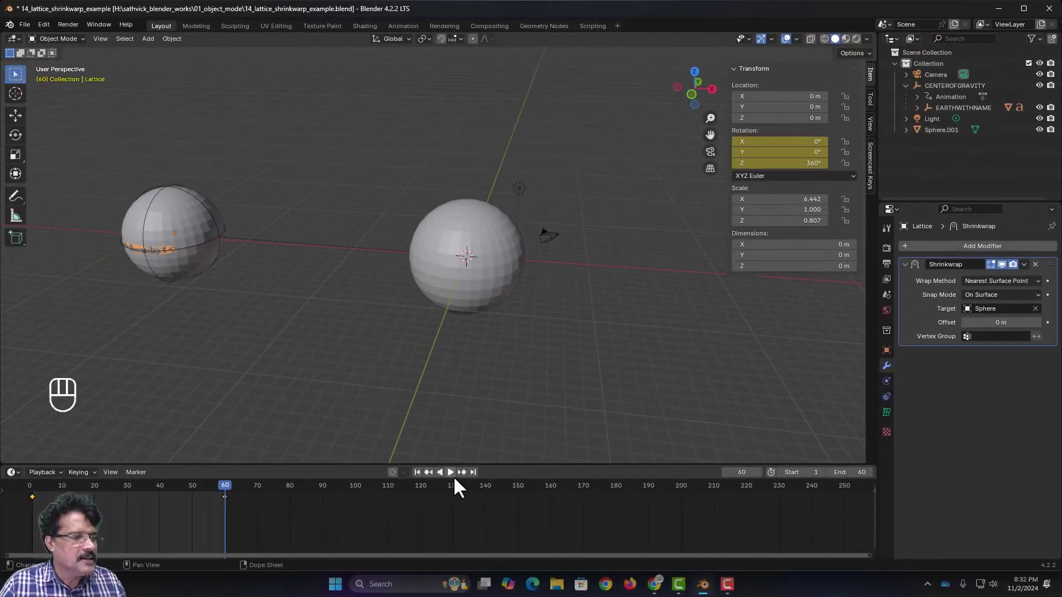
pyautogui.click(449, 471)
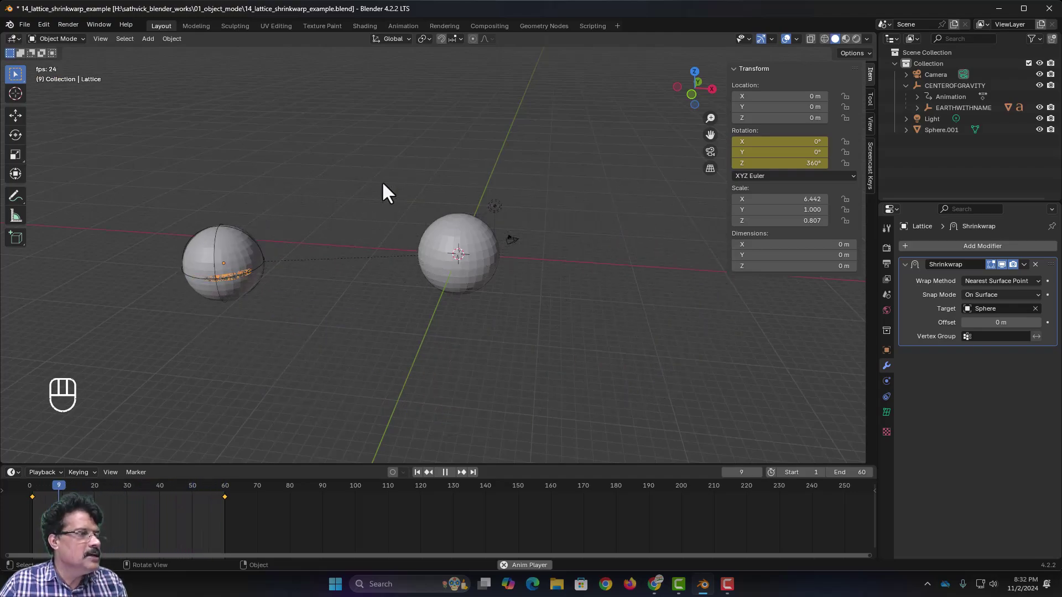
pyautogui.press('space')
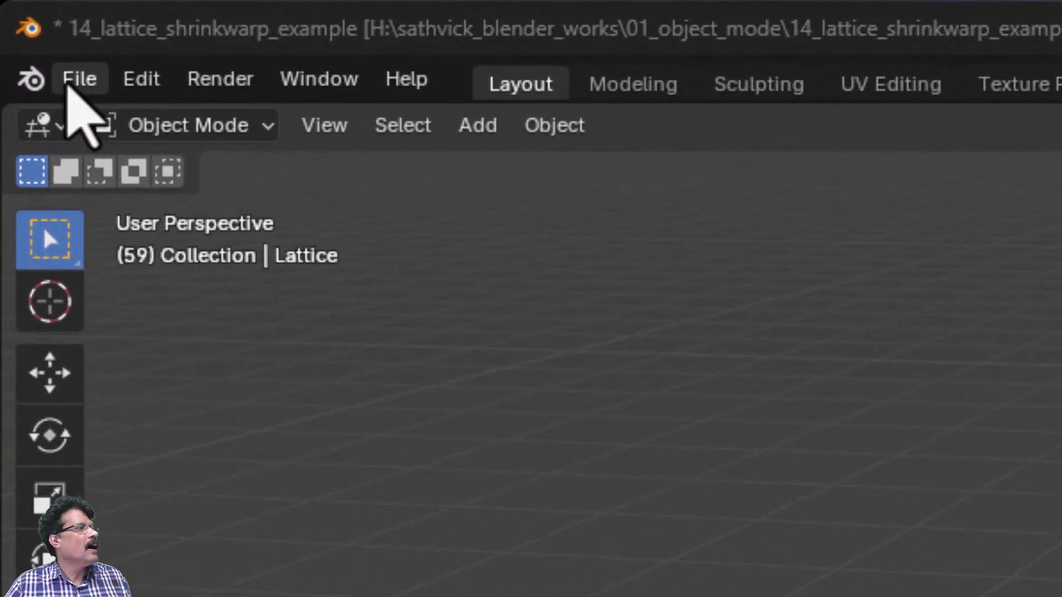
# Step: Save the project as a new file in the 01_object_mode folder with a name beginning with 15_
pyautogui.click(67, 84)
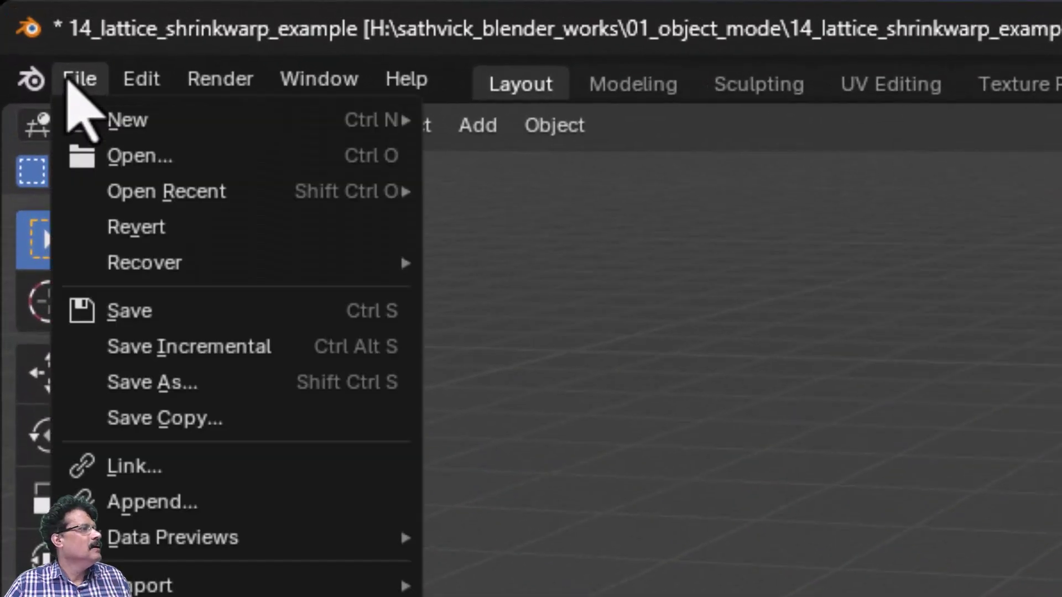
pyautogui.click(111, 387)
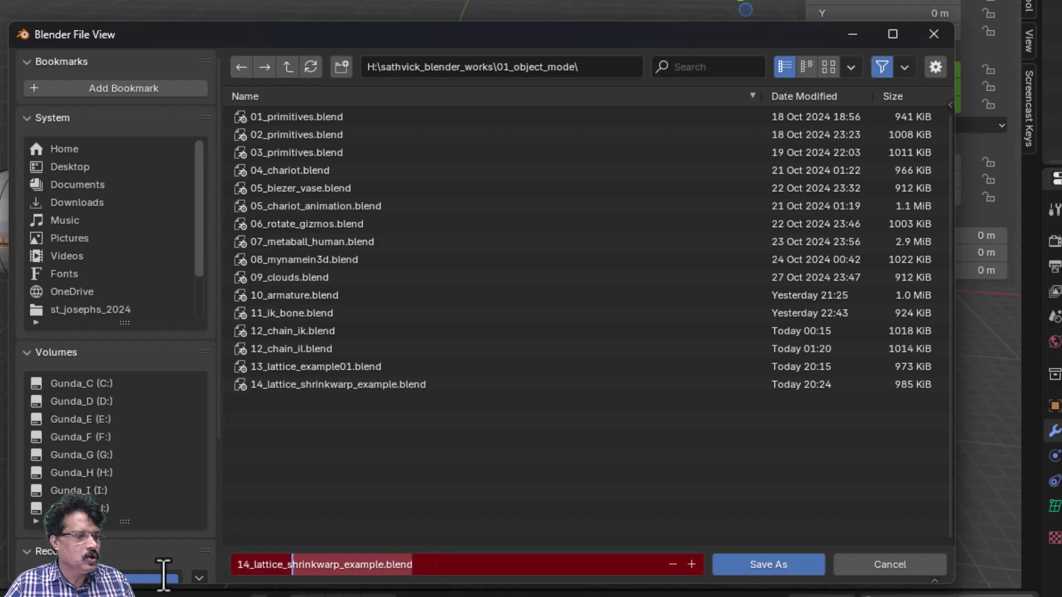
pyautogui.write('15_')
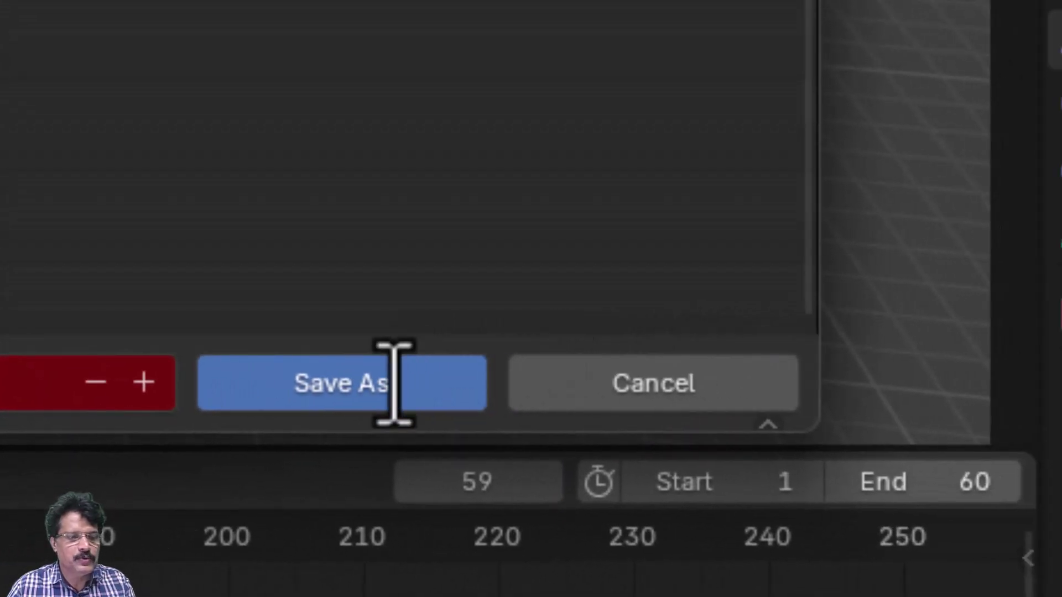
pyautogui.click(396, 381)
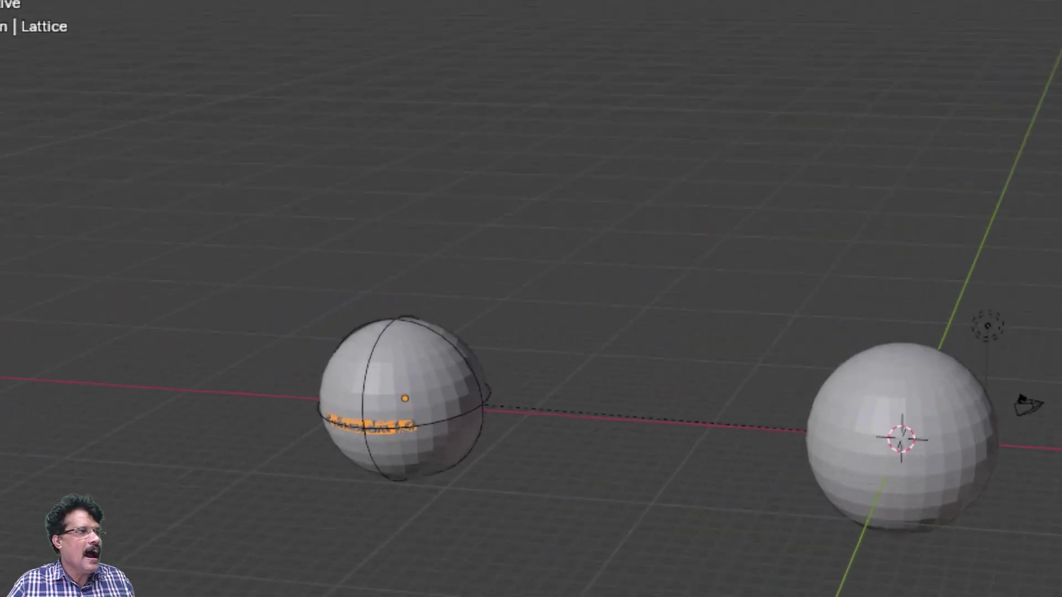
# Step: Start adding a light object to the scene
pyautogui.hotkey('shift', 'a')
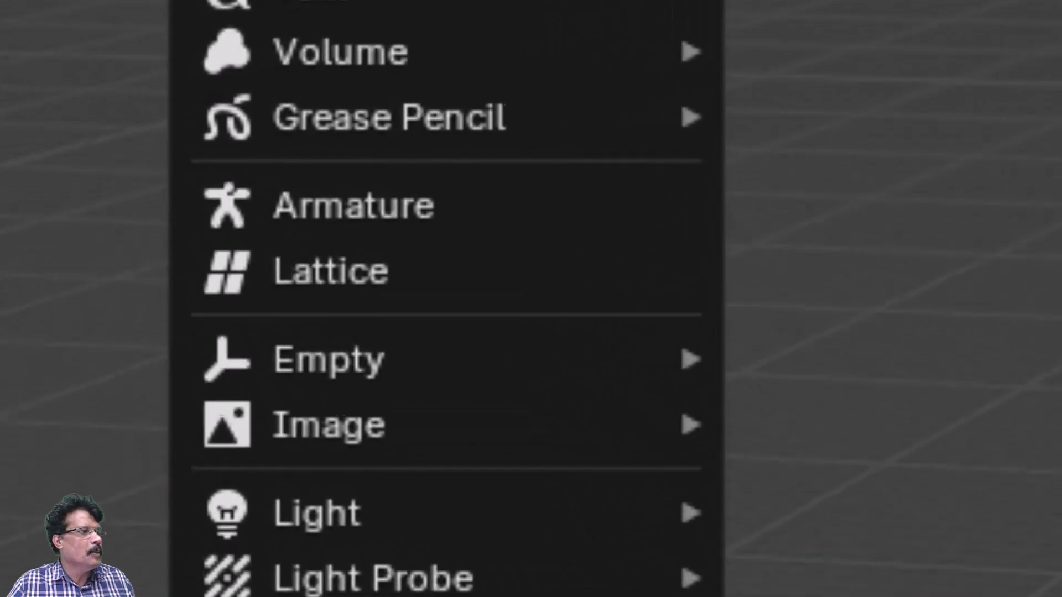
pyautogui.moveTo(339, 437)
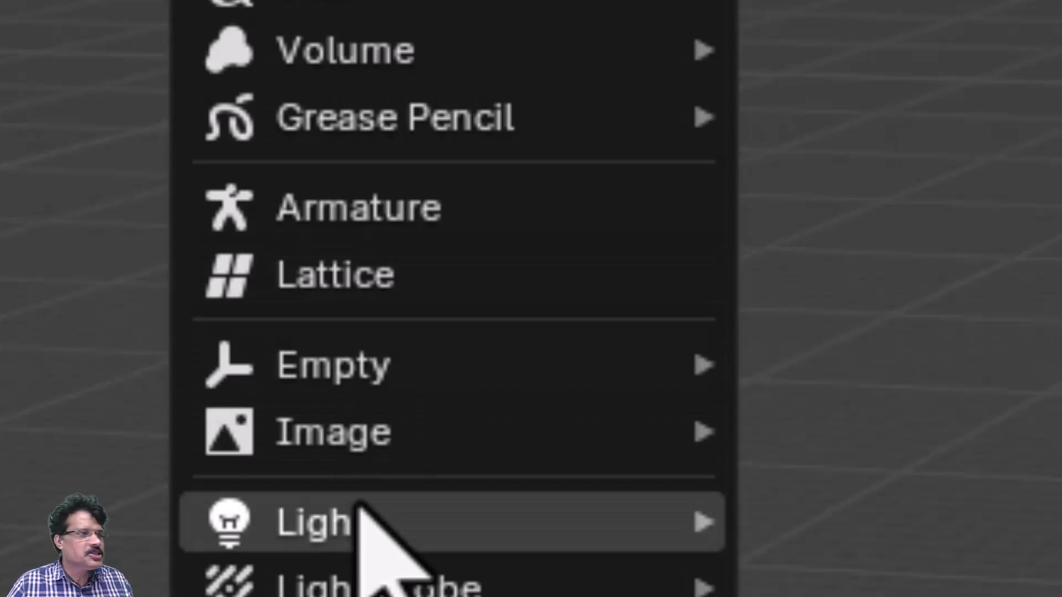